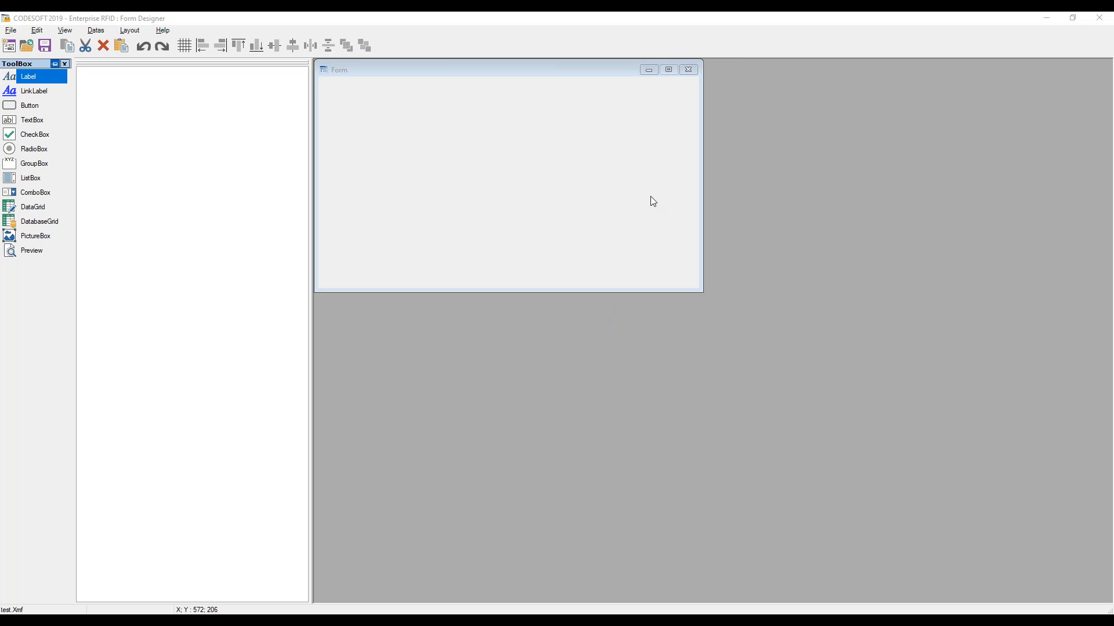
Close the current form and start a new predefined form named Test
click(689, 70)
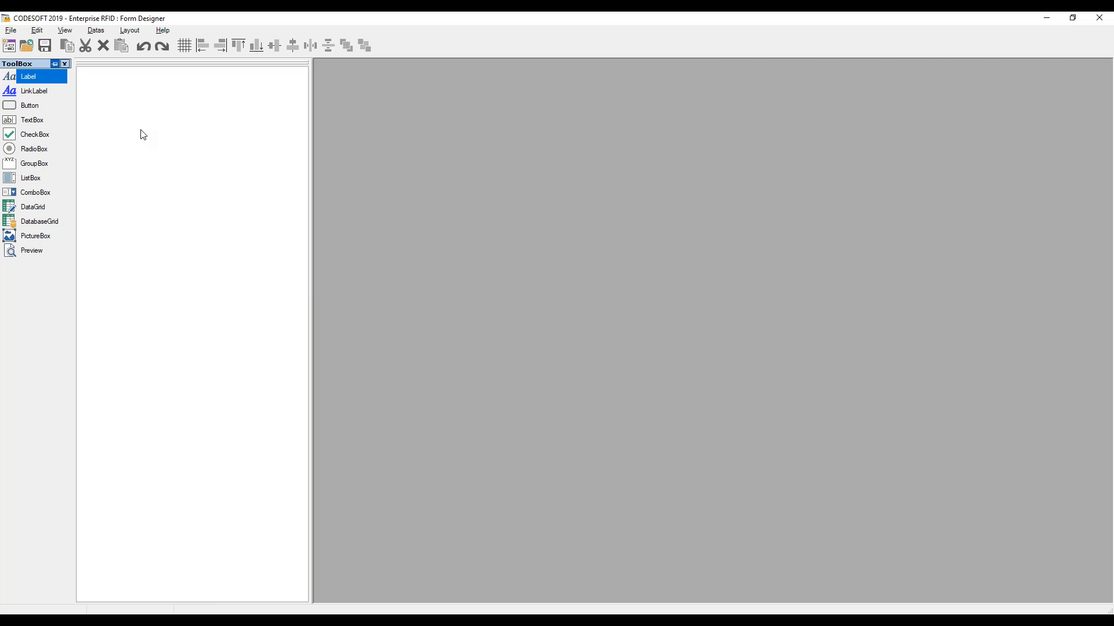
click(17, 35)
mouse_move(35, 44)
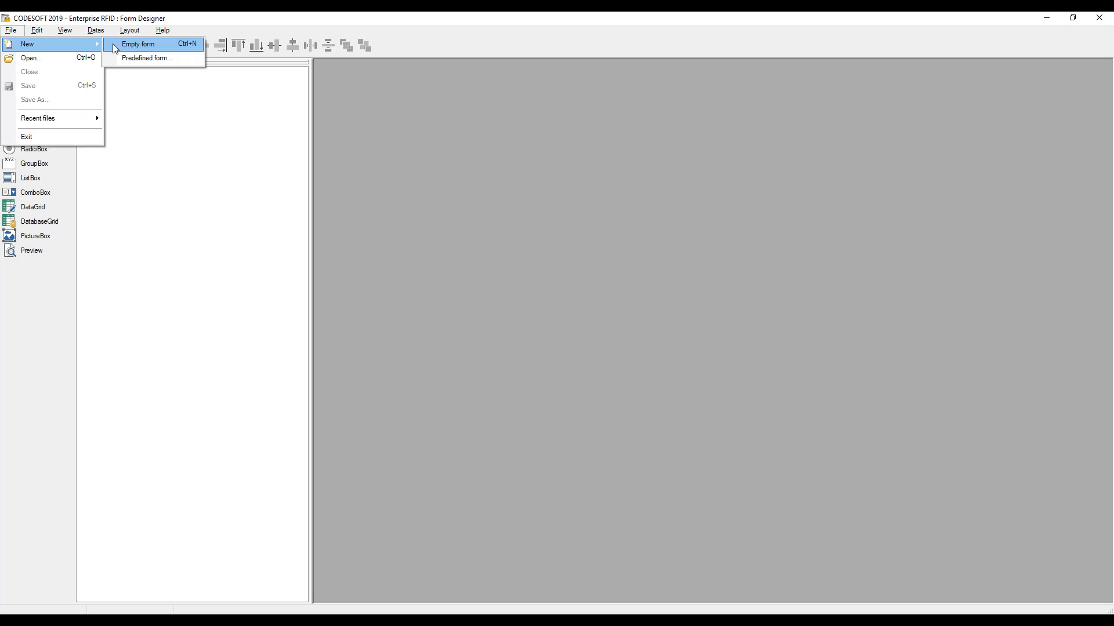
click(124, 58)
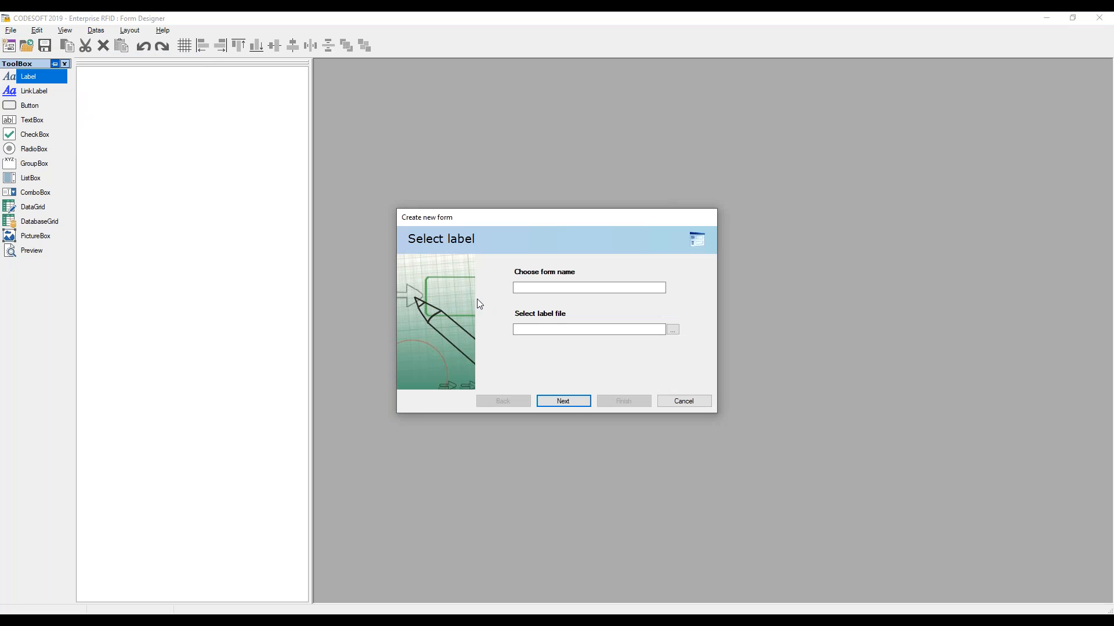
click(532, 291)
click(532, 290)
text(Test)
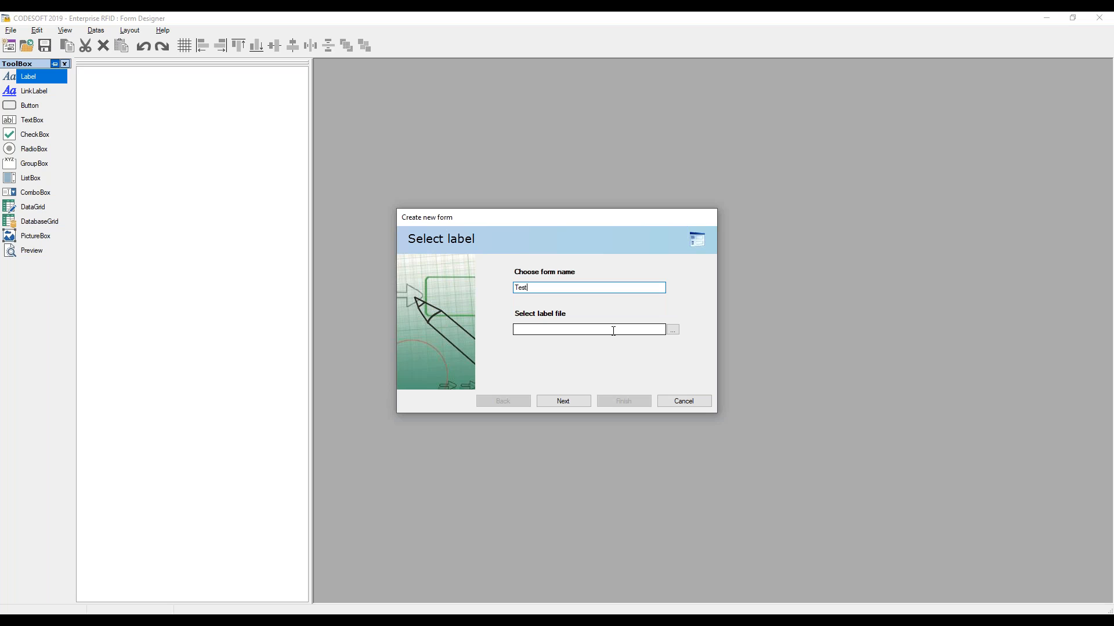
Choose Identity.lab from the Samples Labels folder as the form's label file
click(672, 330)
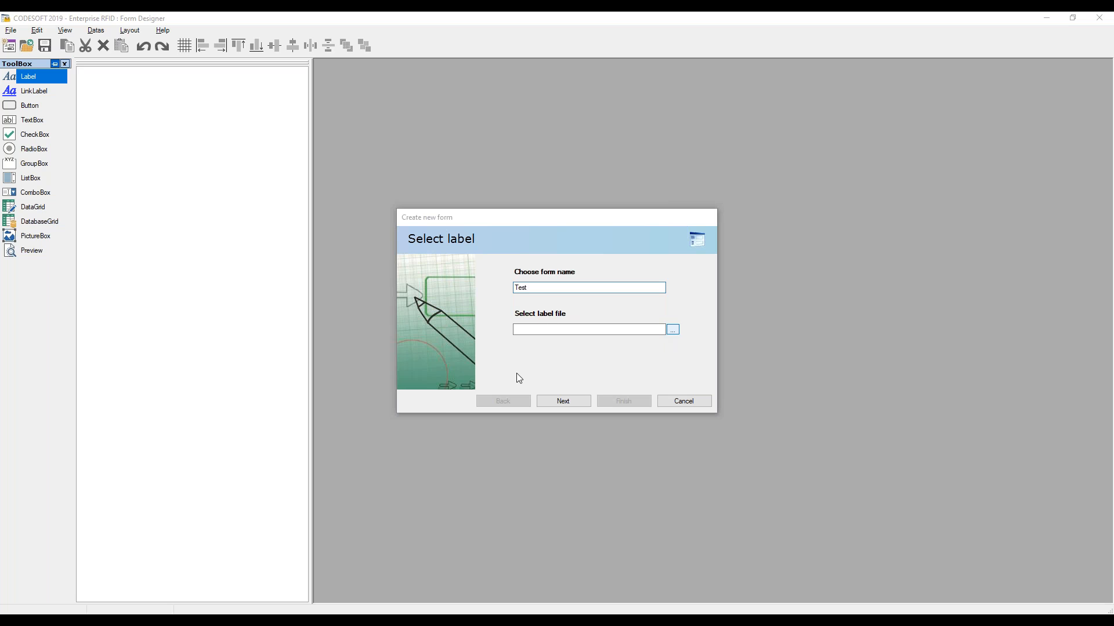
scroll(530, 415, down, 2)
drag(565, 235, 560, 194)
scroll(537, 288, down, 1)
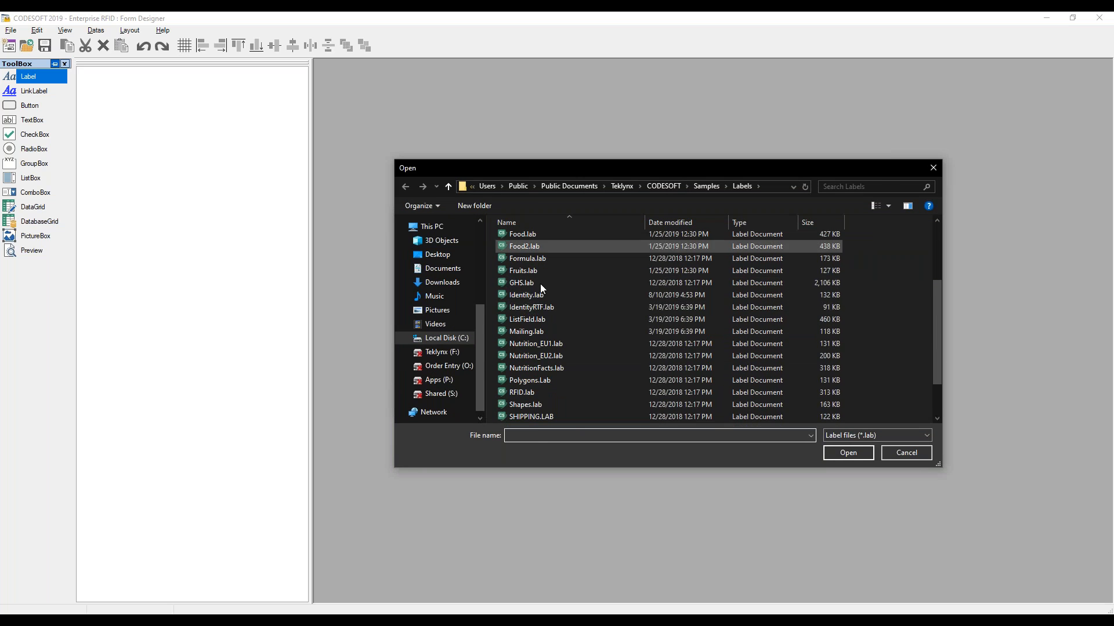
click(533, 295)
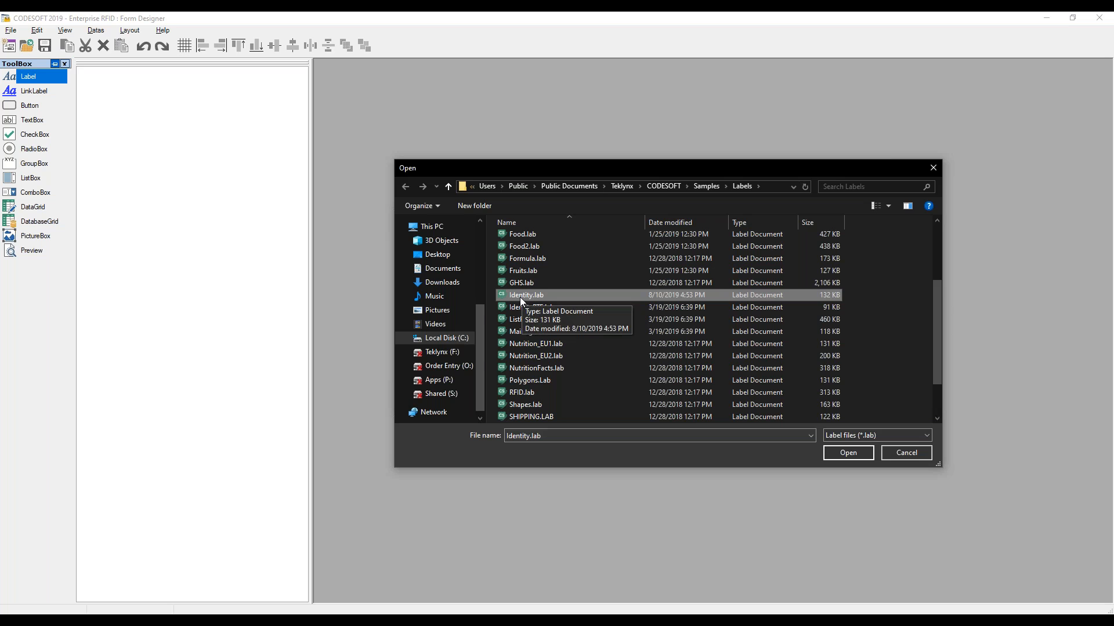
click(848, 452)
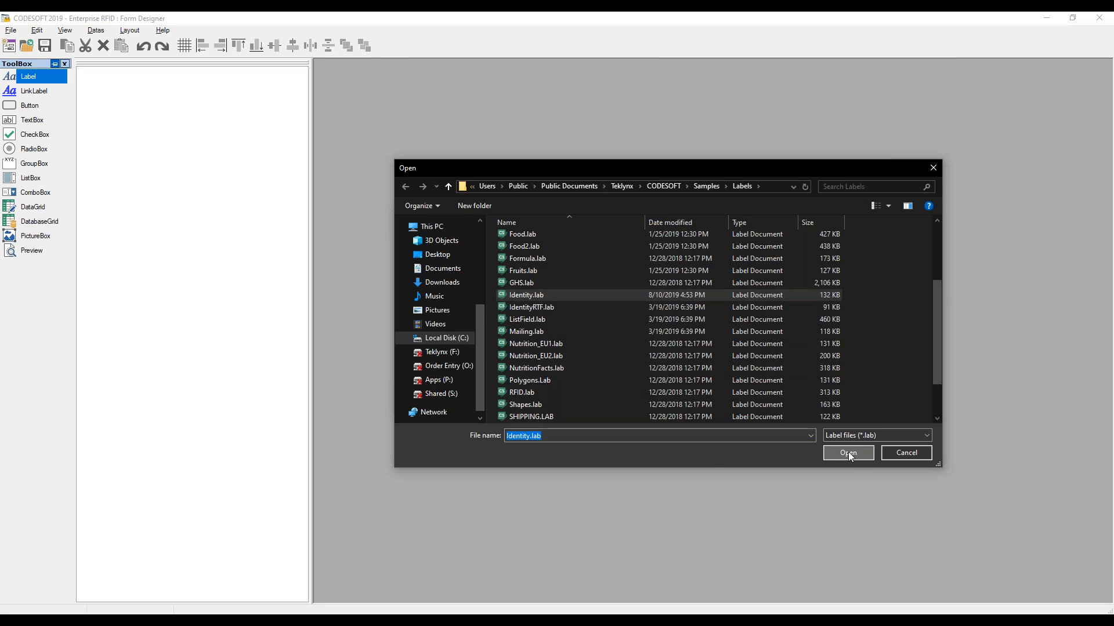
Keep all variables, enable the select printer button option, and finish the form wizard
click(563, 402)
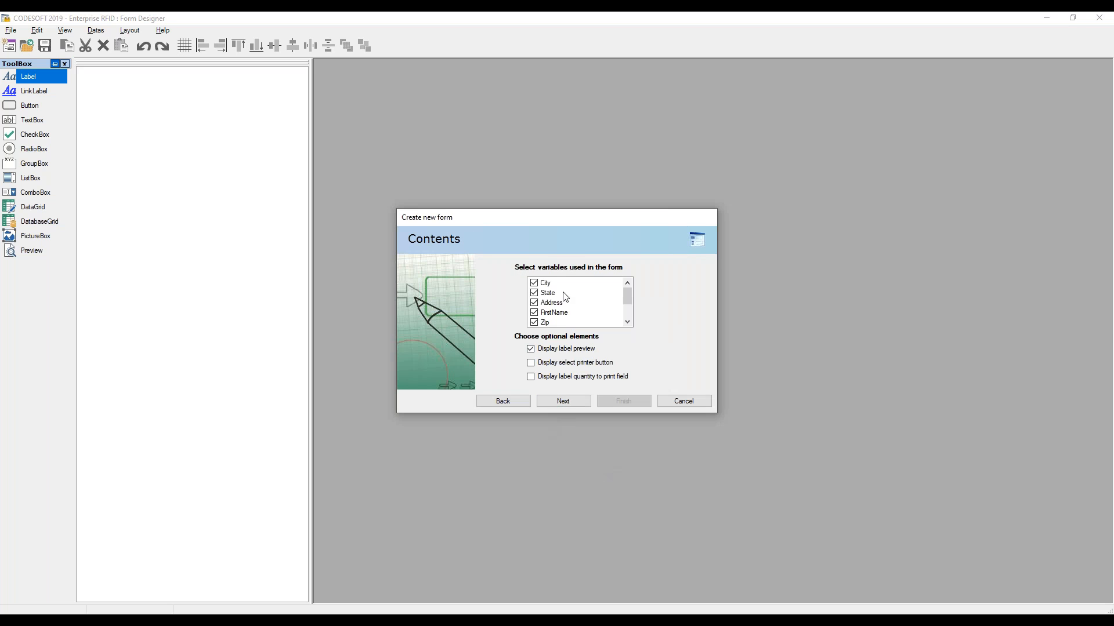
drag(629, 296, 628, 294)
click(531, 364)
click(544, 400)
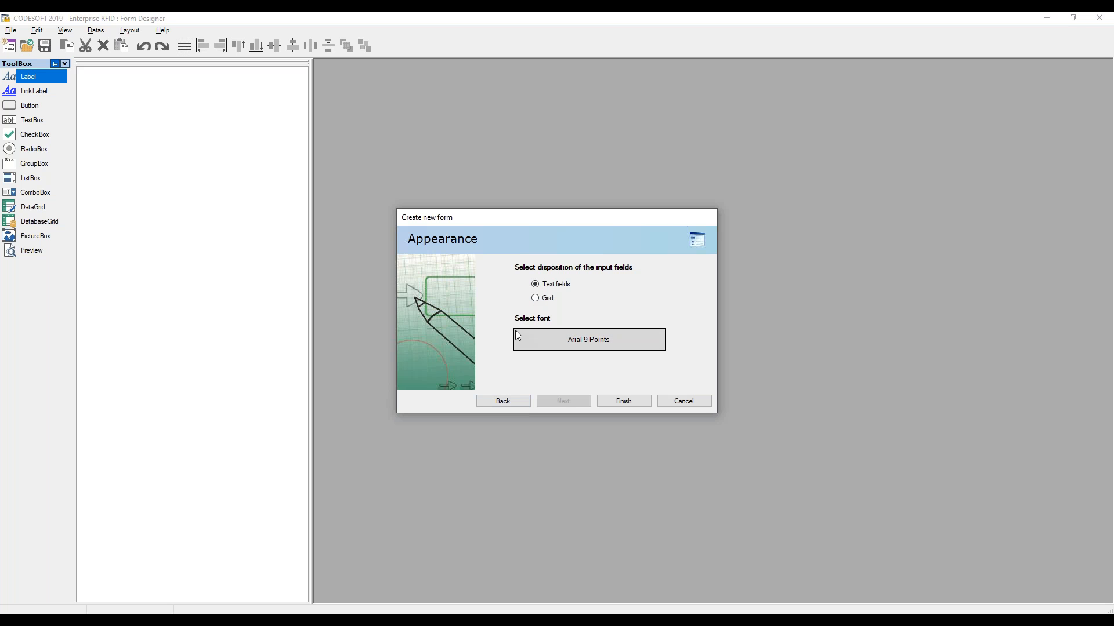
click(623, 401)
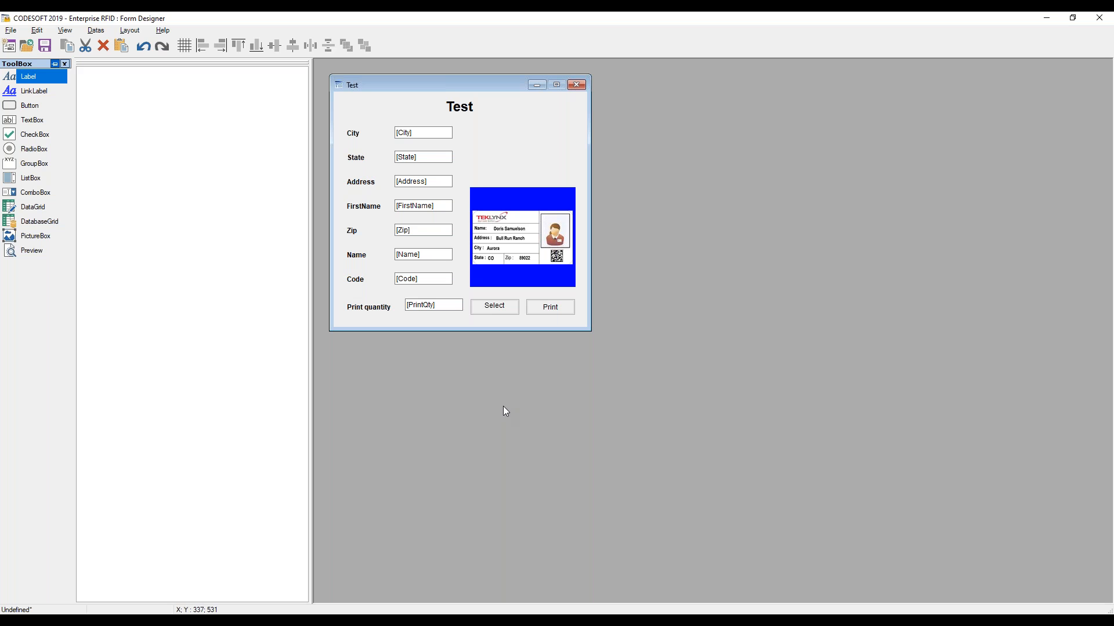
Run the generated form in Execution mode and close it
click(73, 32)
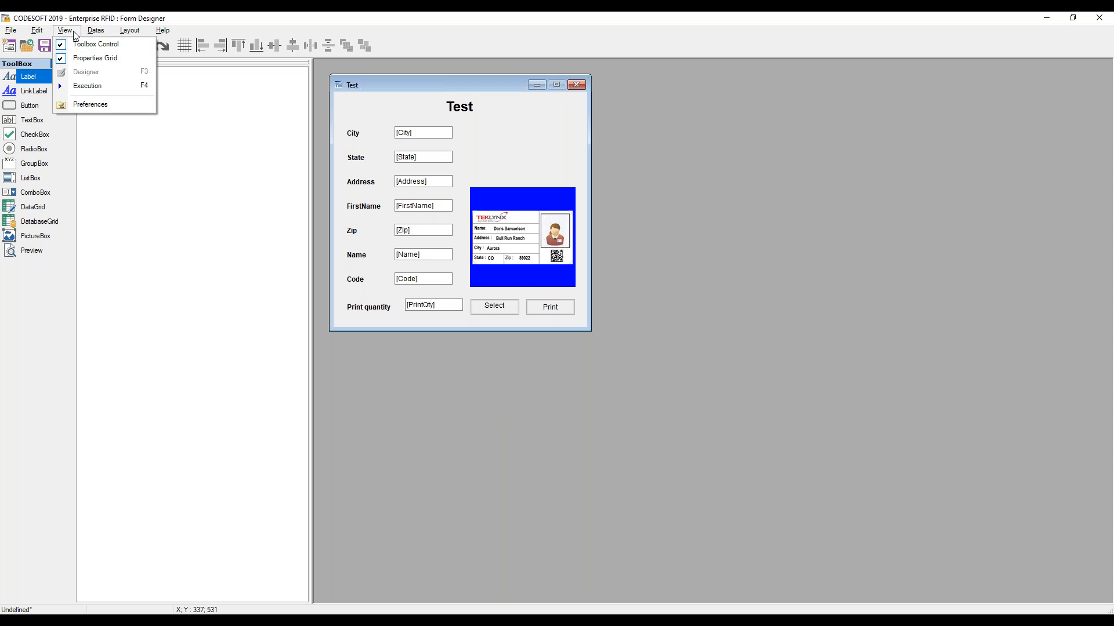
click(82, 85)
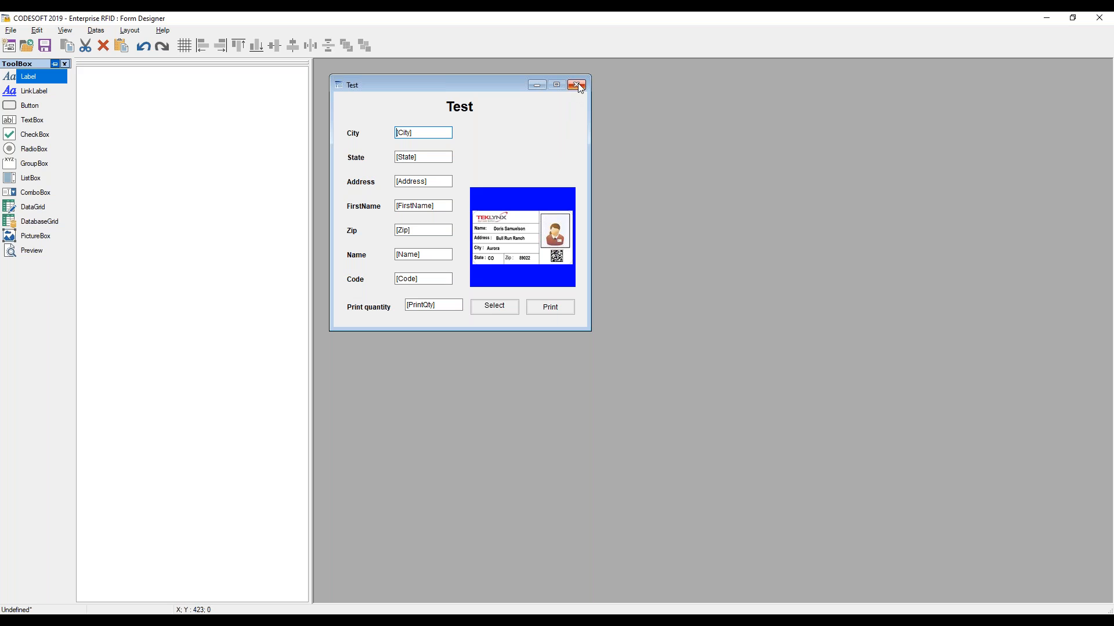
click(576, 85)
click(574, 361)
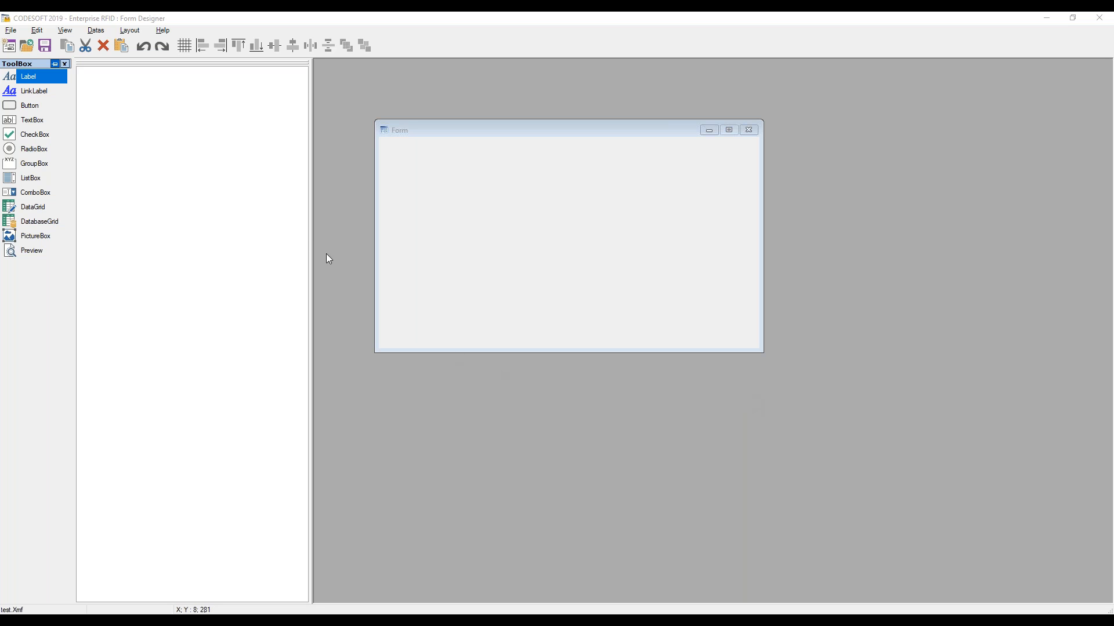
Place a group box on a blank form and delete it
drag(462, 135, 431, 106)
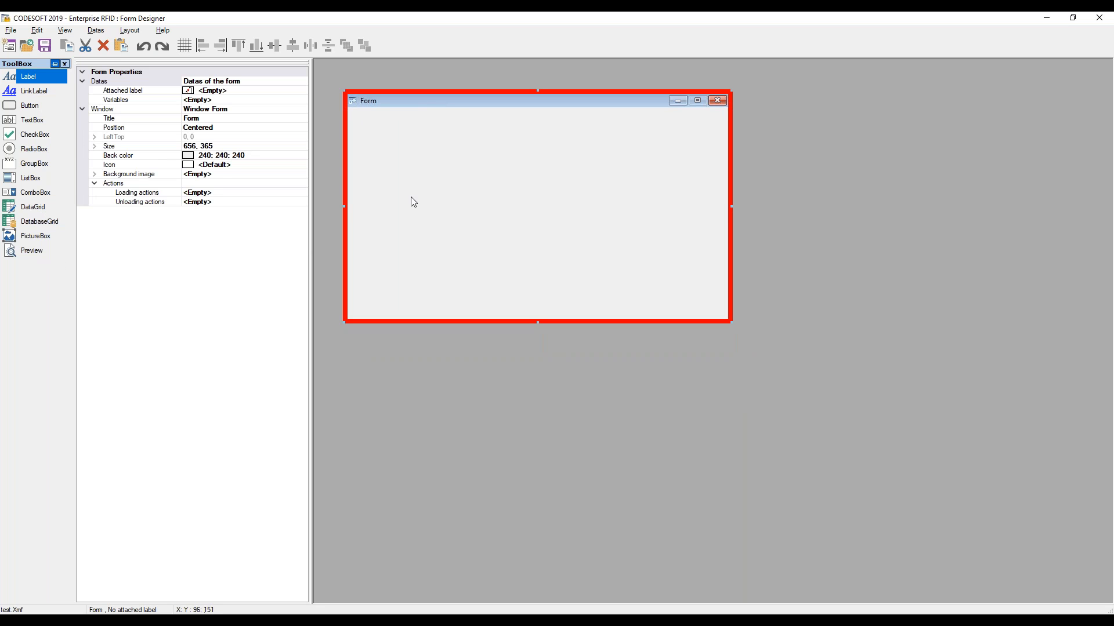
click(46, 106)
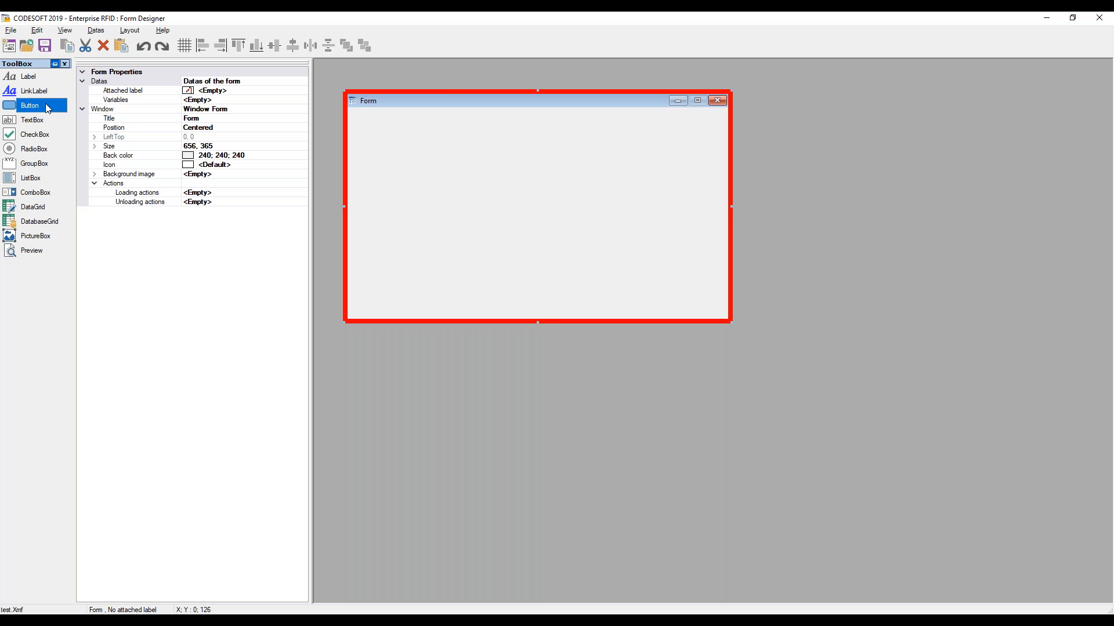
click(56, 121)
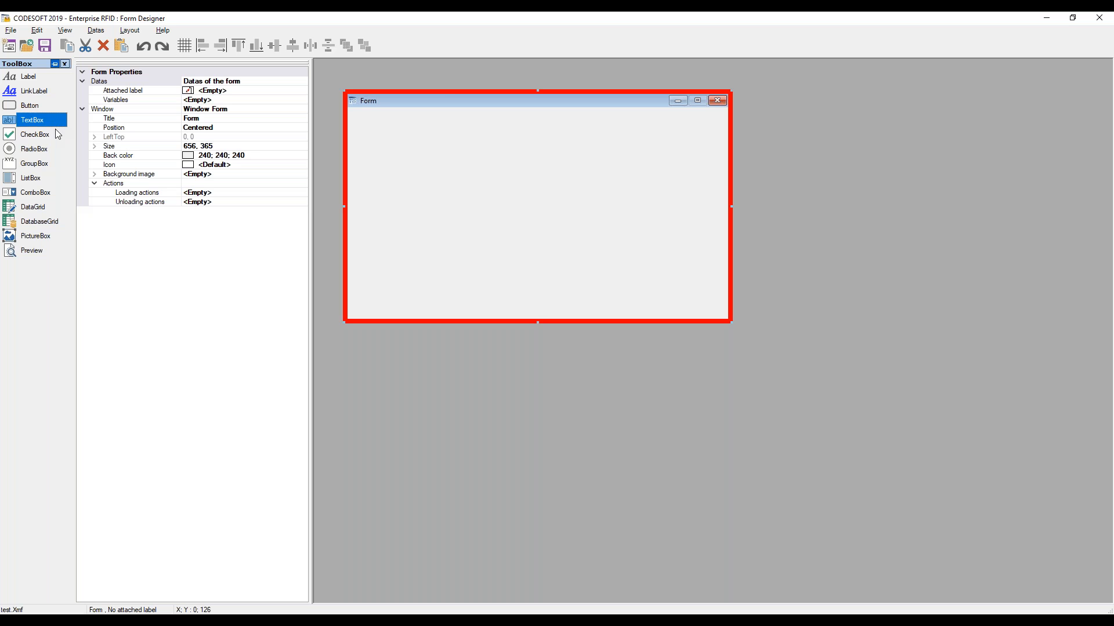
click(57, 167)
click(382, 152)
drag(497, 199, 551, 240)
click(533, 261)
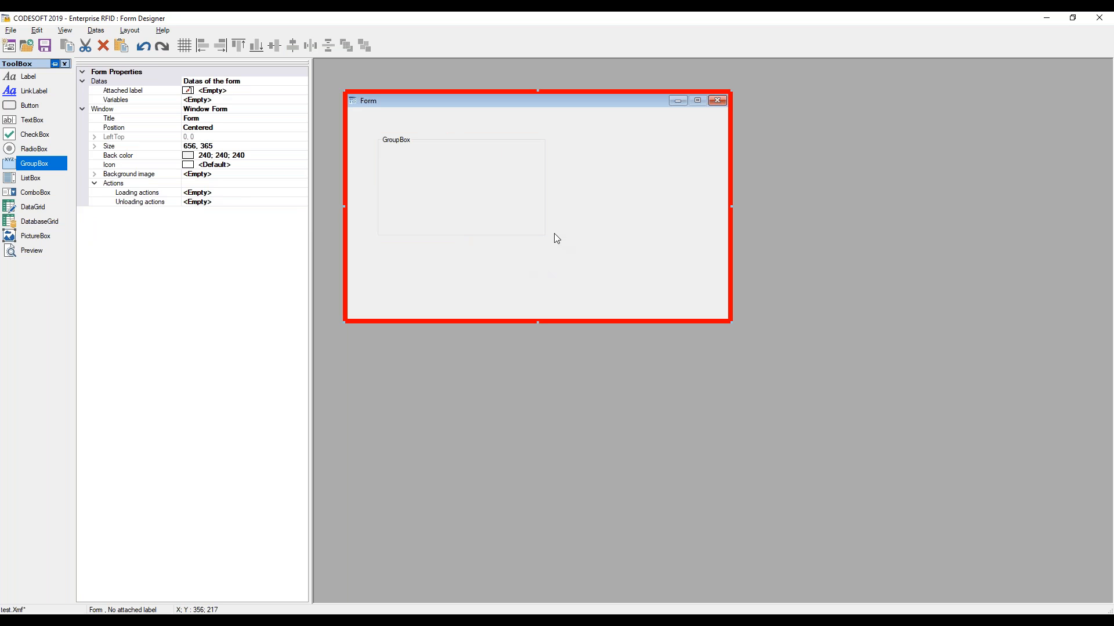
click(488, 192)
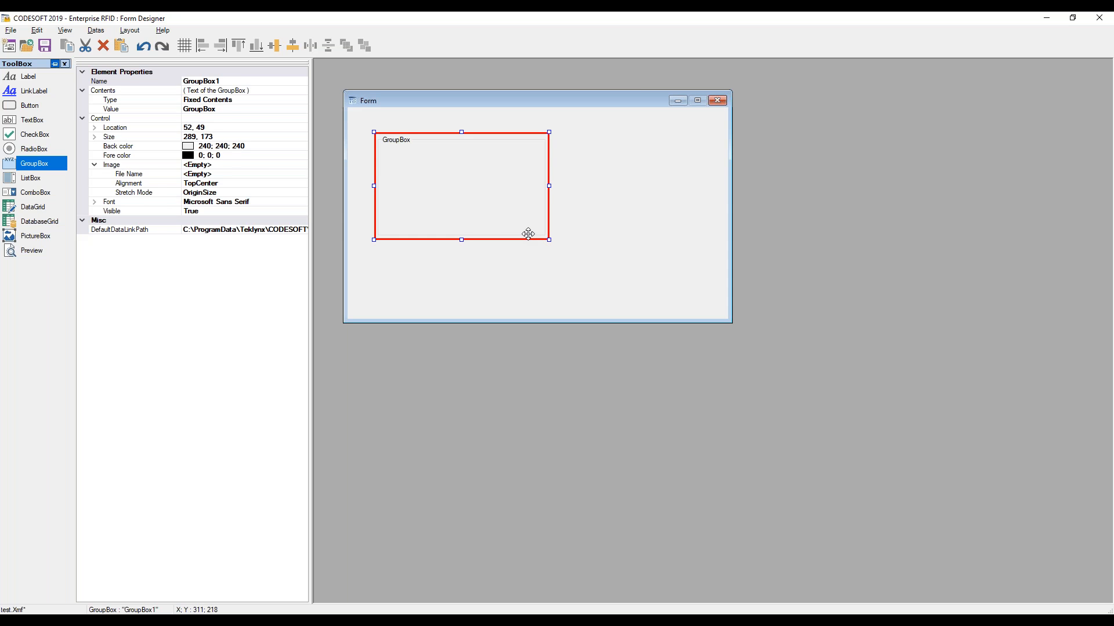
key(Delete)
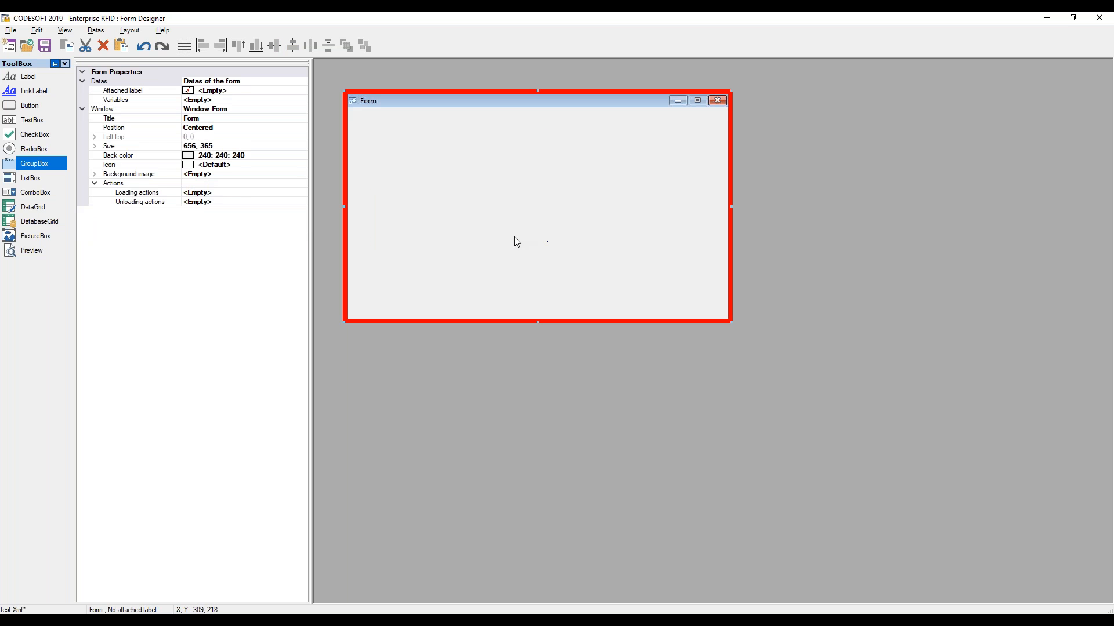
click(36, 181)
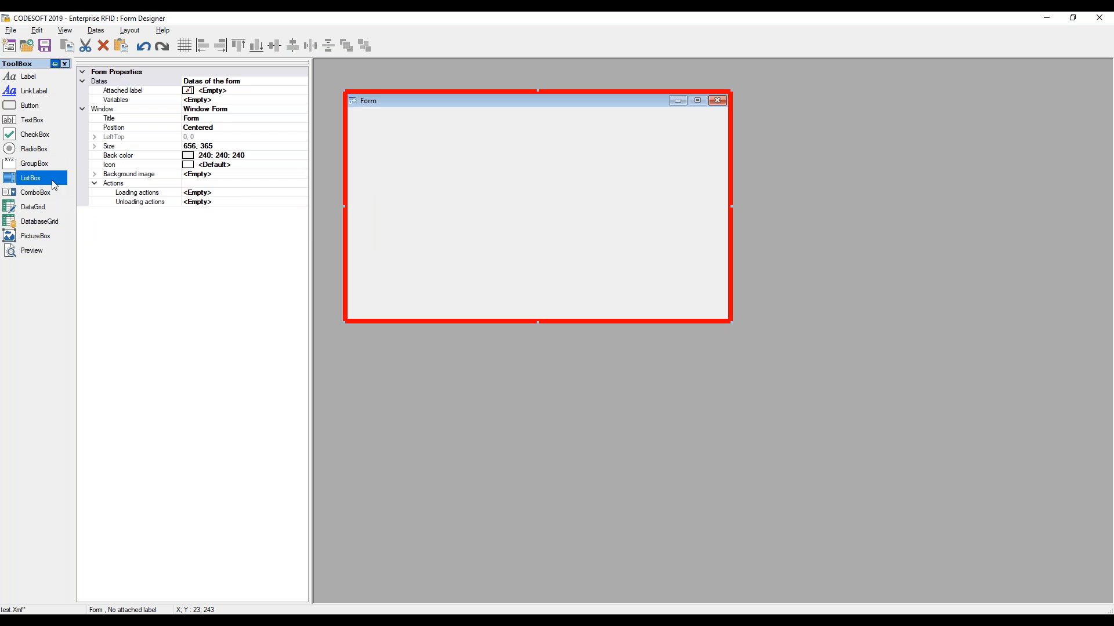
click(59, 210)
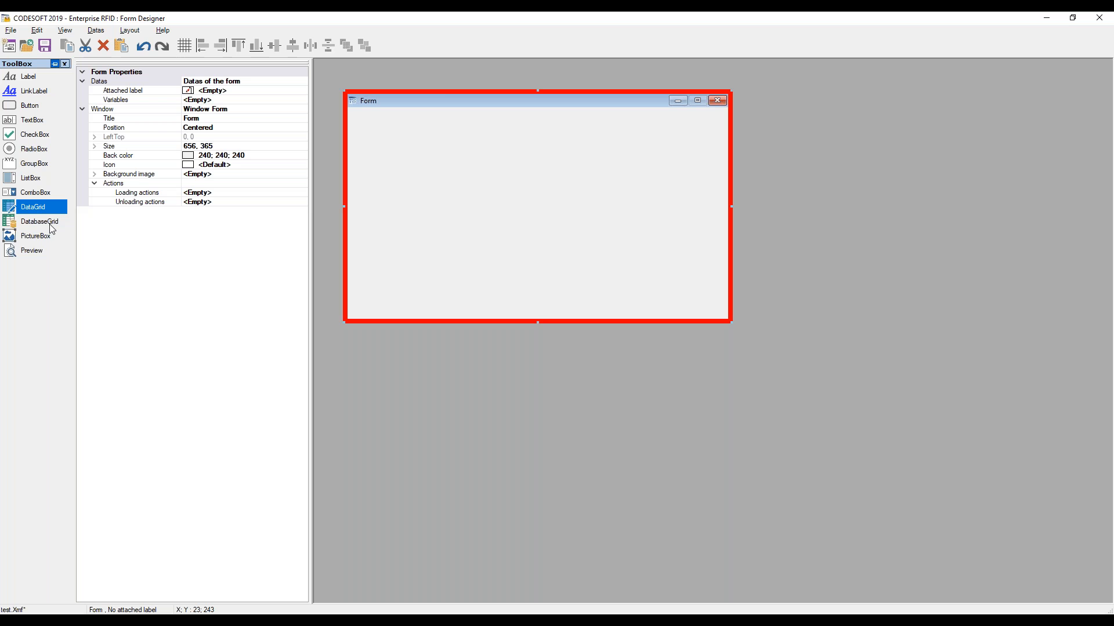
click(52, 195)
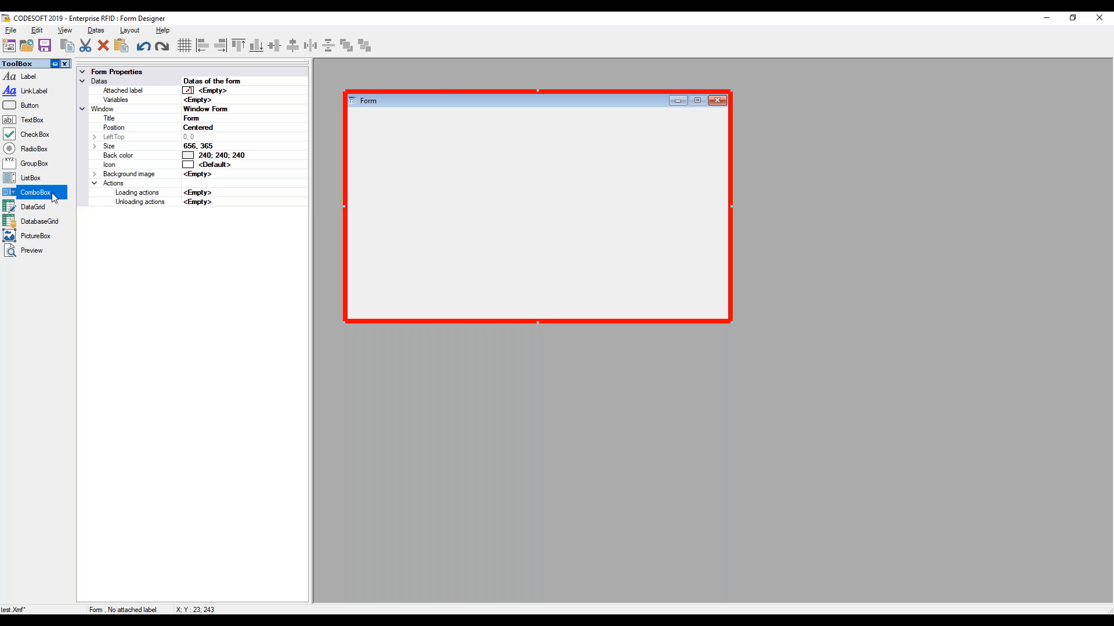
click(51, 241)
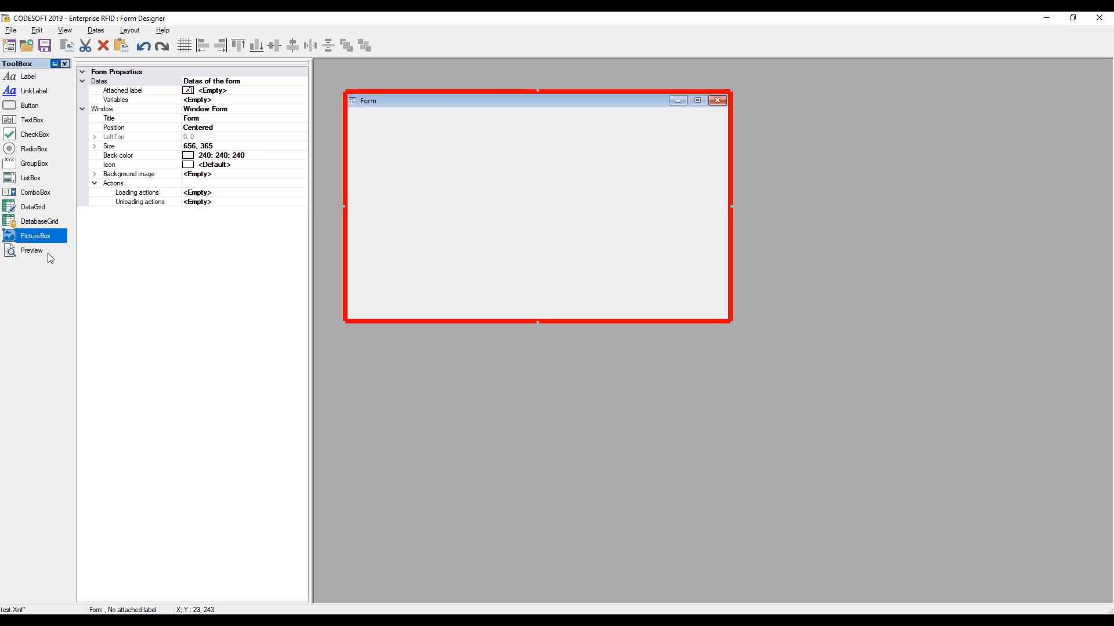
click(46, 251)
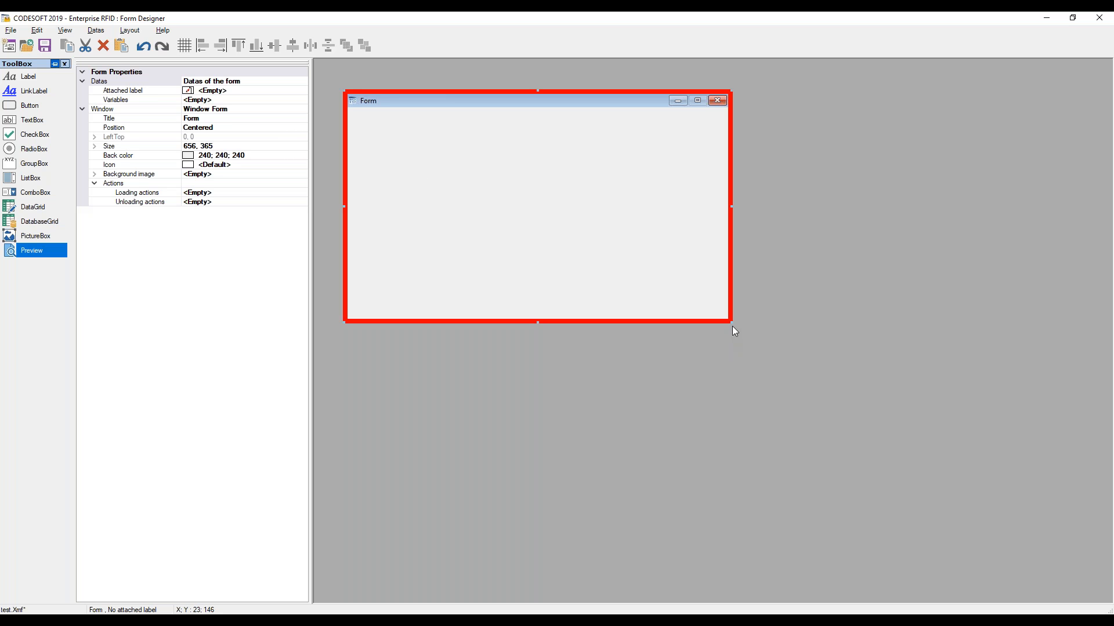
Enlarge the form to 856 × 509 and set its background image to Form Sample Background no logo.bmp
drag(731, 322, 846, 406)
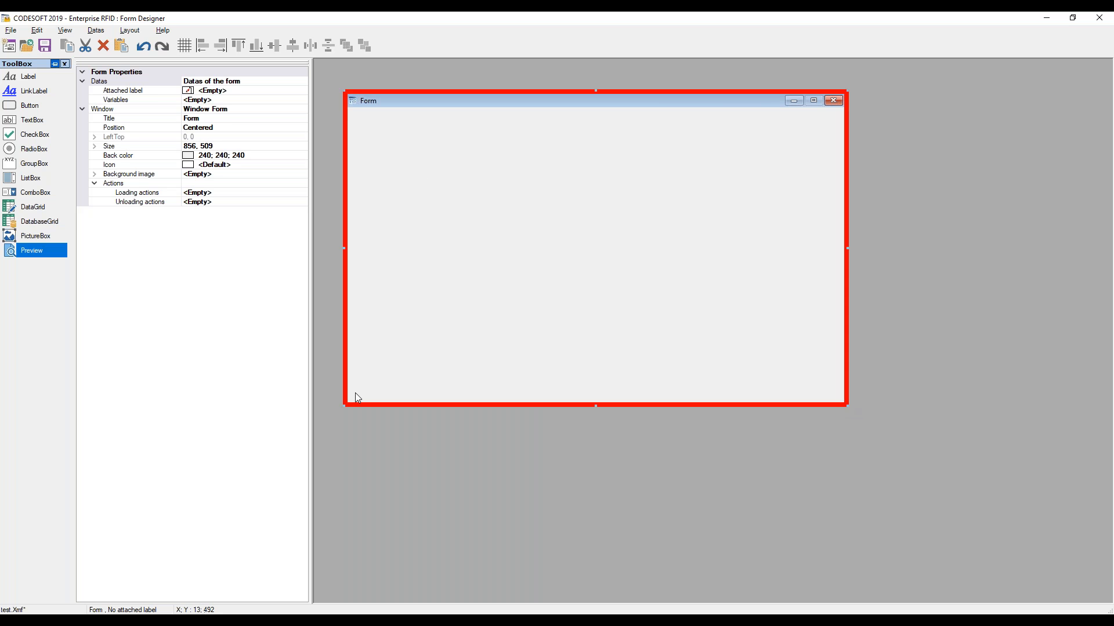
click(95, 174)
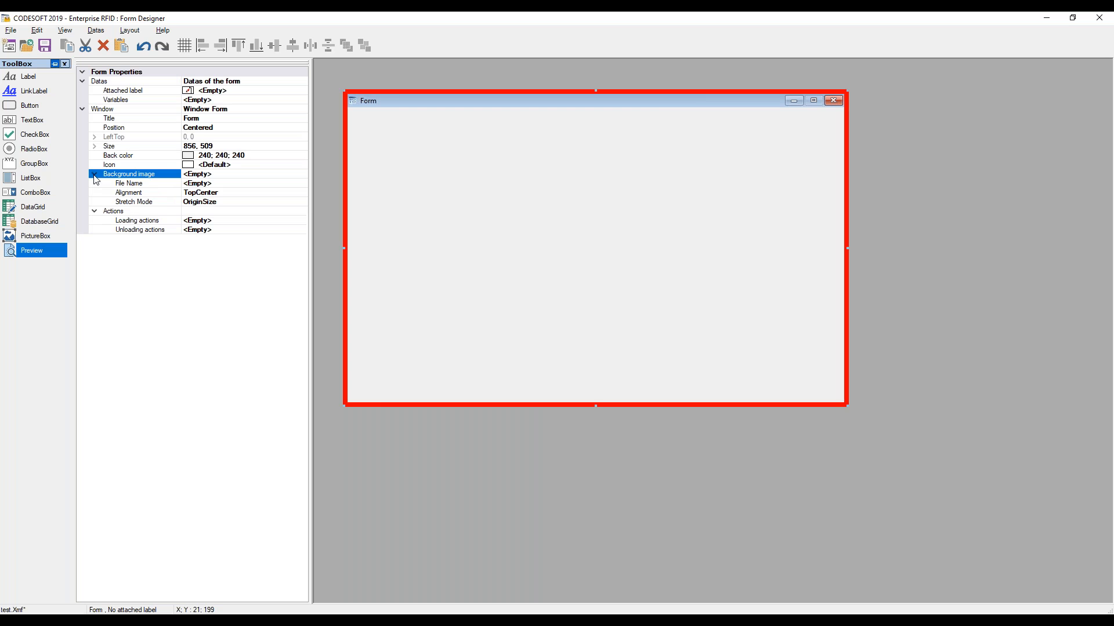
click(228, 185)
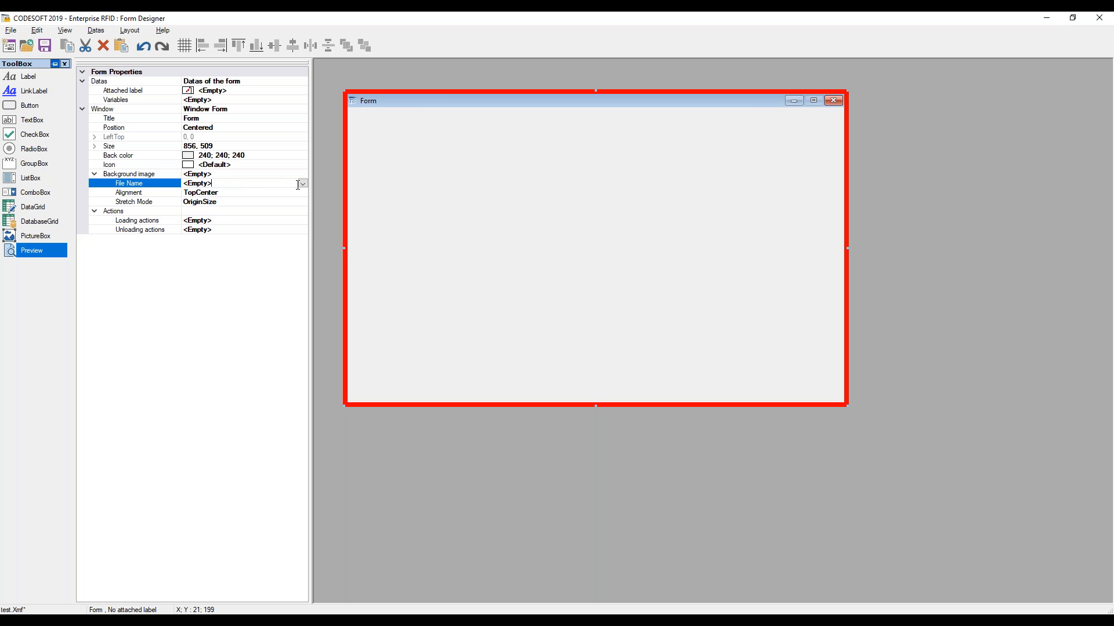
click(303, 184)
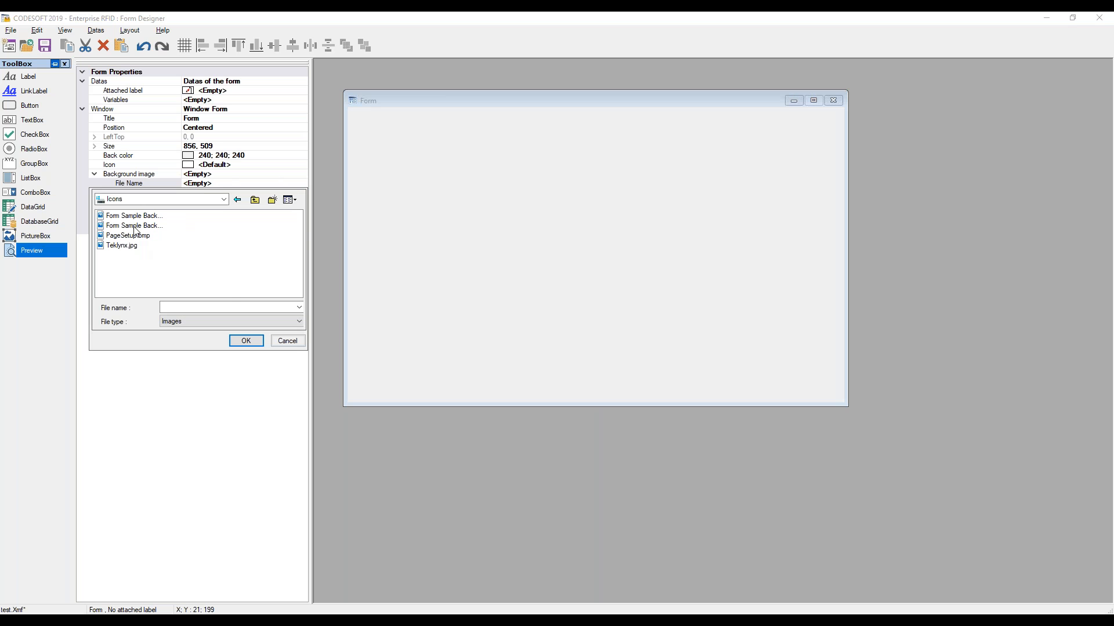
click(242, 342)
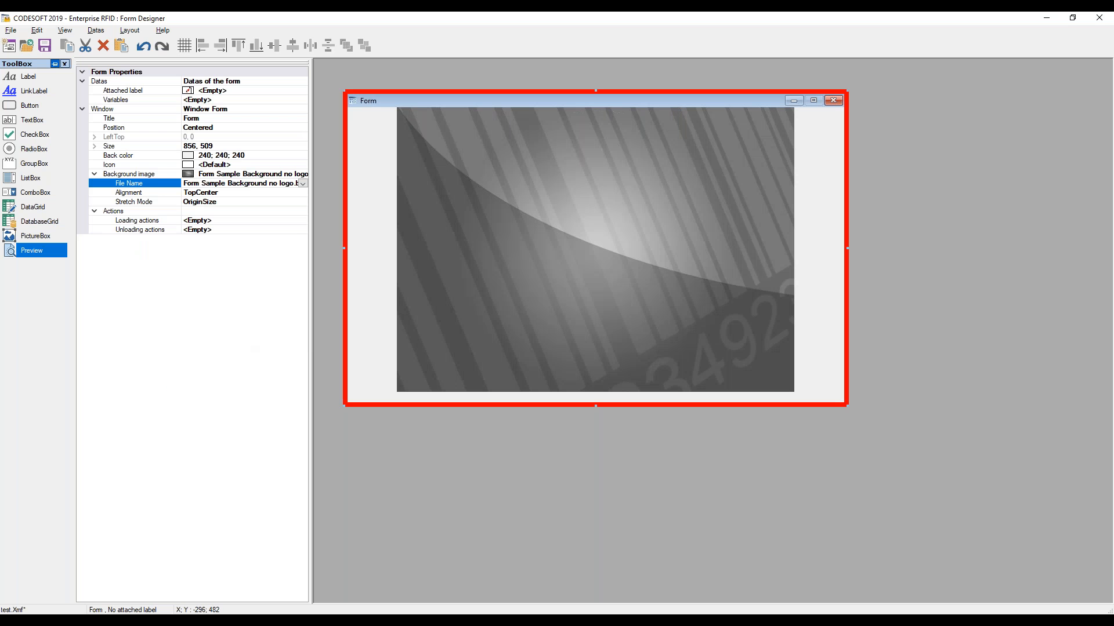
Set the background image's stretch mode to Stretch
click(265, 204)
click(302, 201)
click(235, 231)
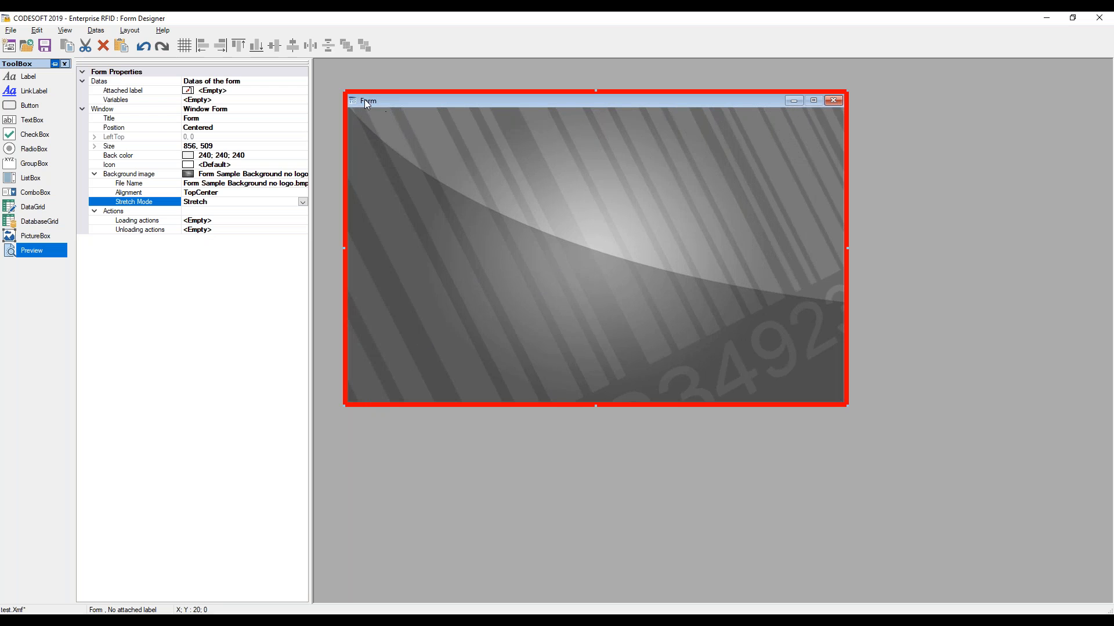
Set the form's title to Printing Portal
click(209, 118)
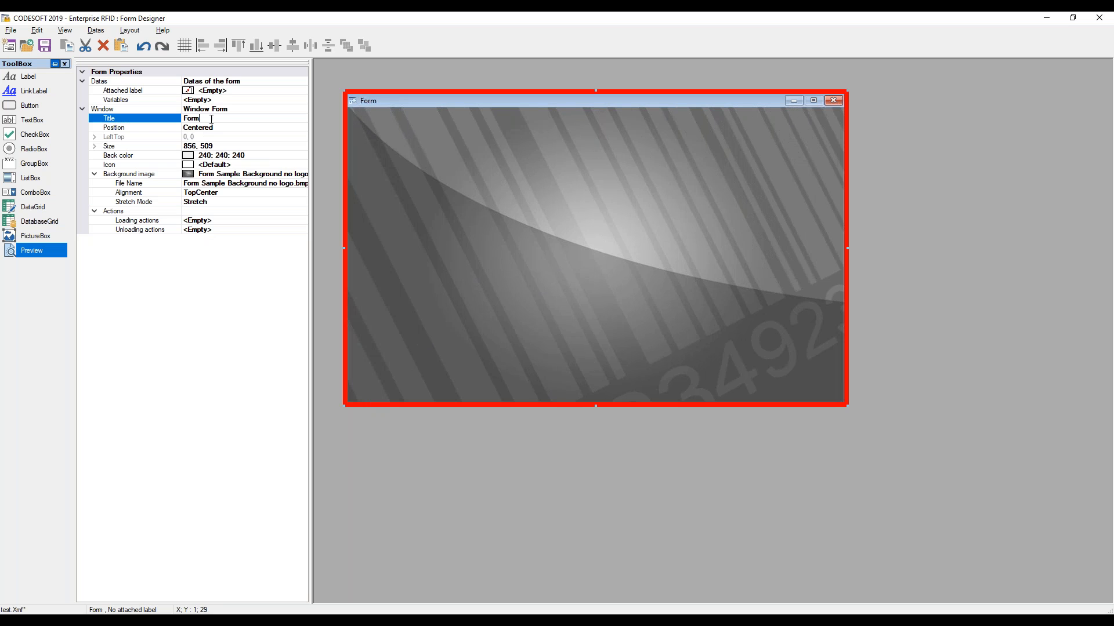
text(Printing Portal)
key(Return)
click(371, 242)
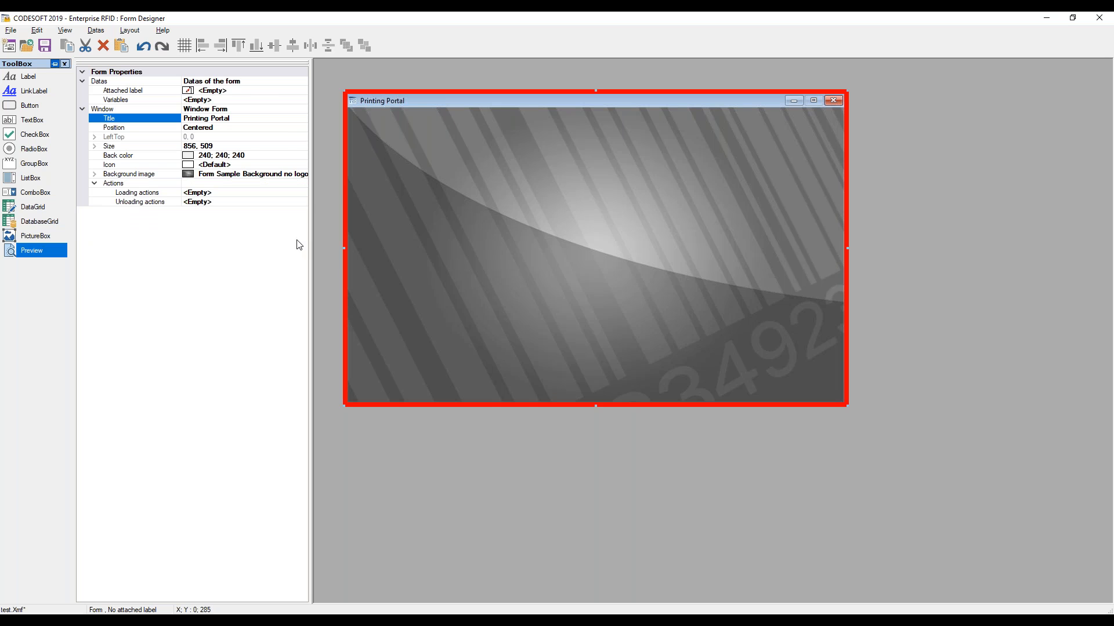
Attach Identity.lab to the form as a fixed label
click(269, 93)
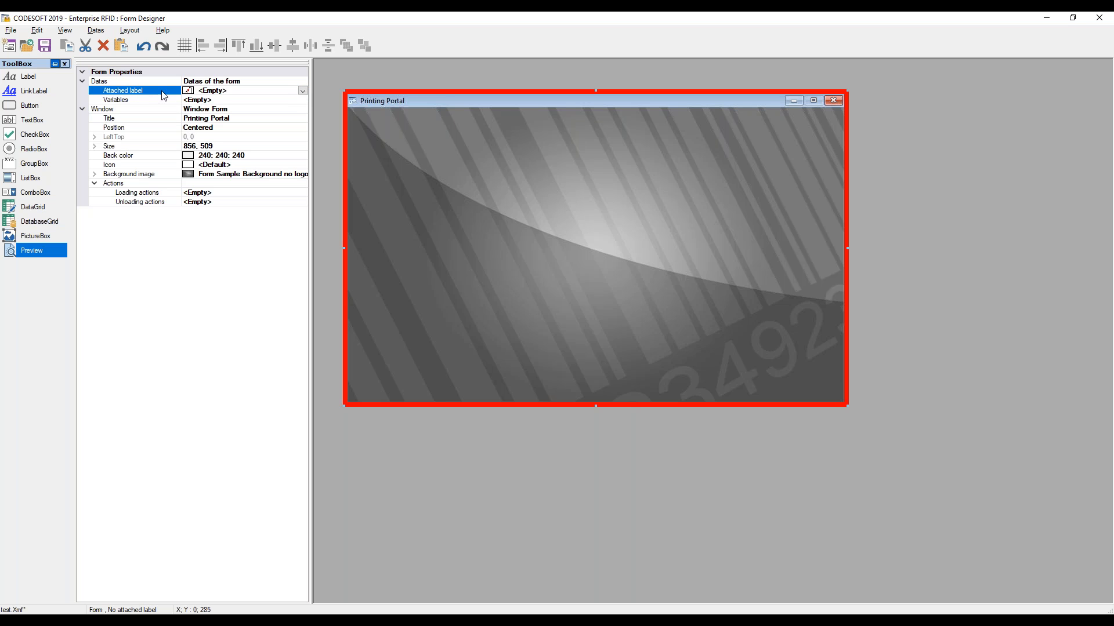
click(302, 90)
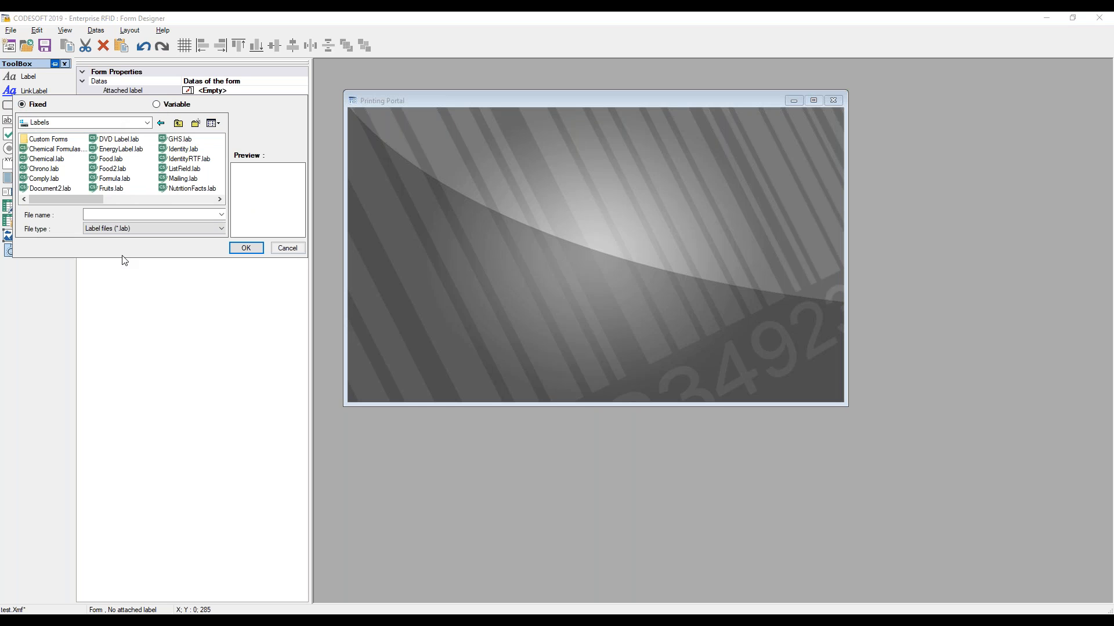
click(183, 149)
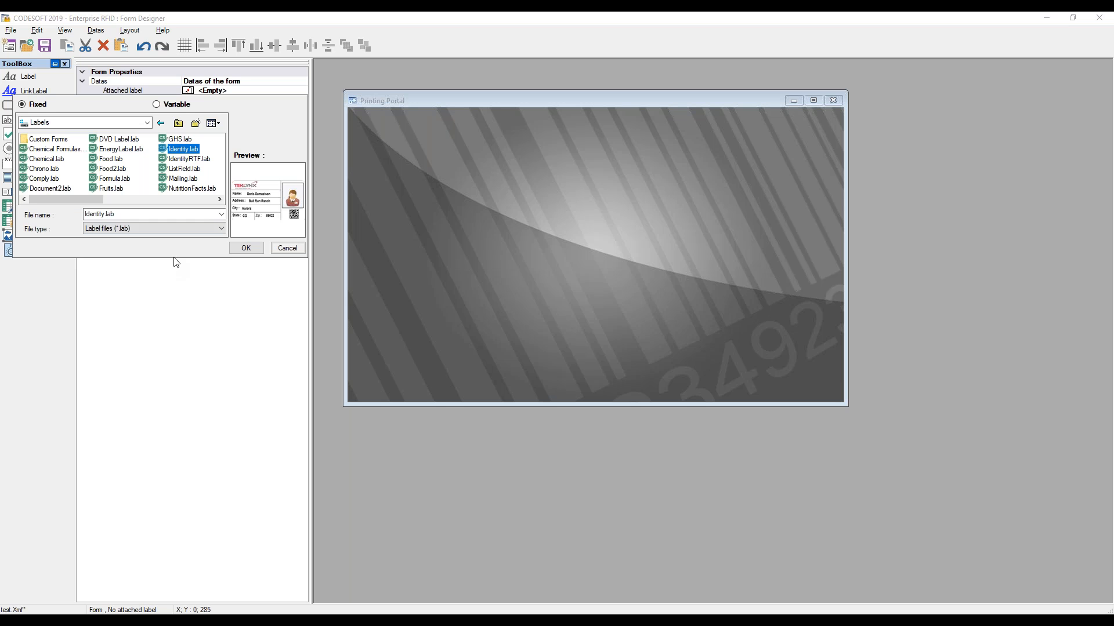
click(246, 249)
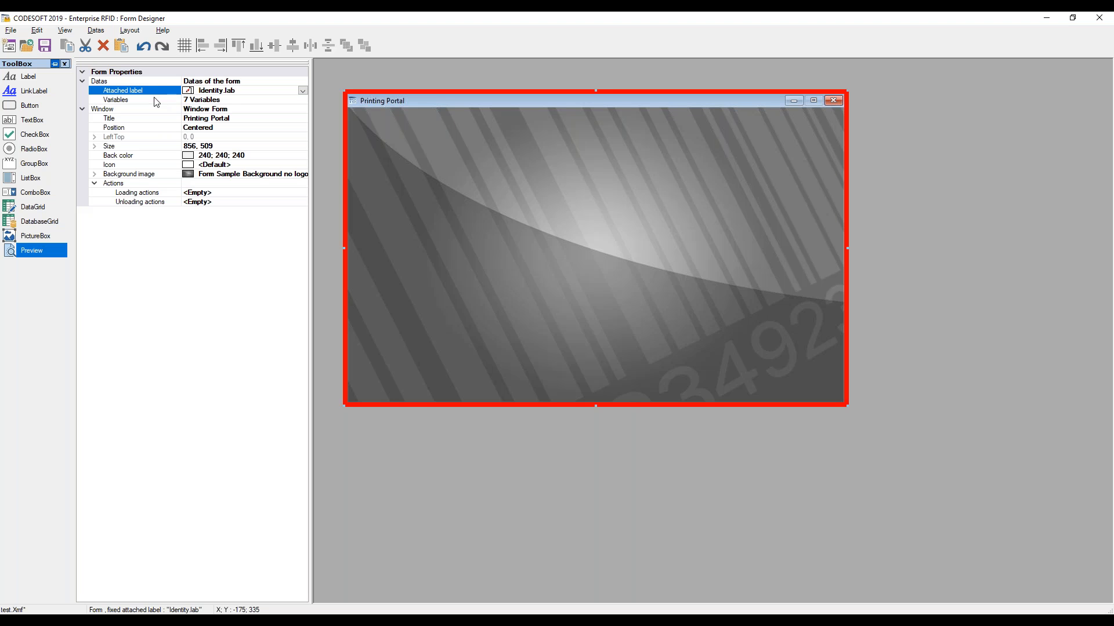
Open the form's variables and add three new form variables
click(204, 102)
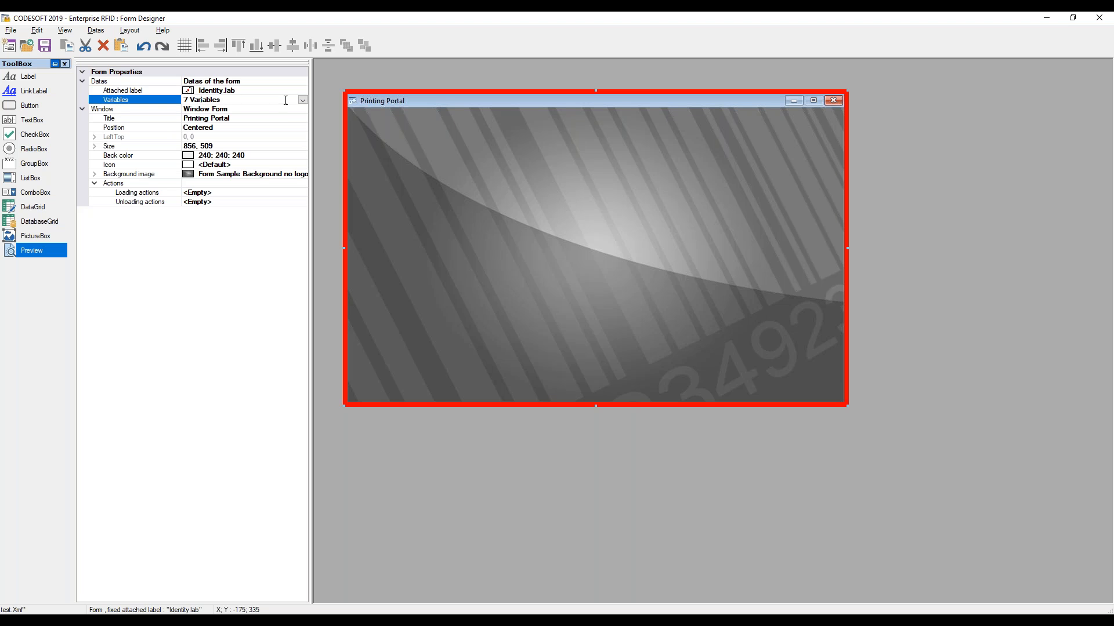
click(302, 101)
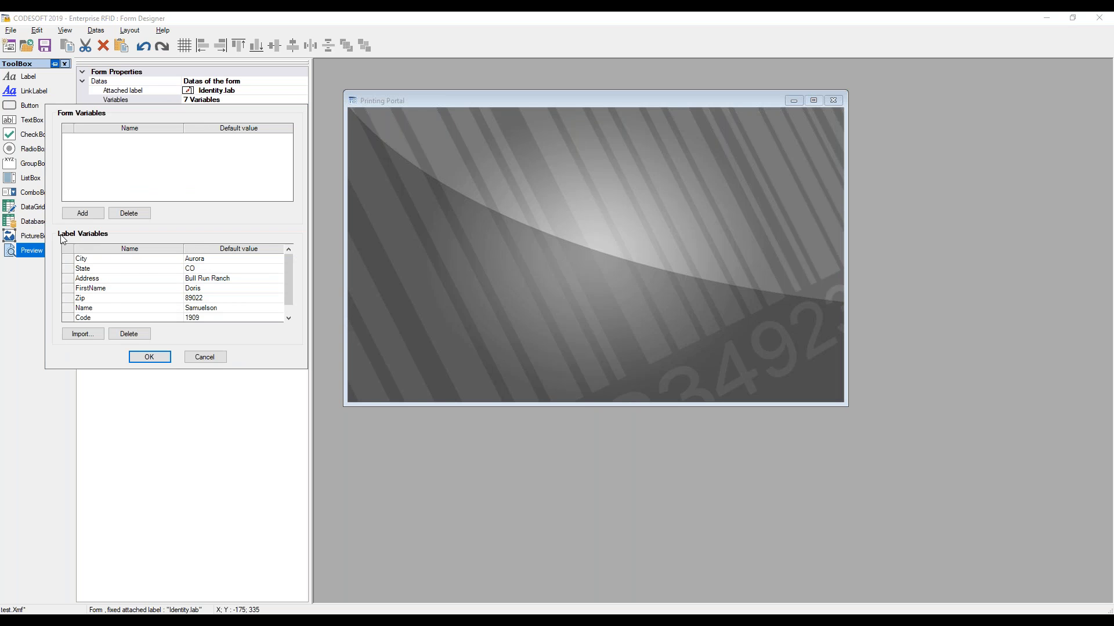
scroll(287, 276, down, 1)
mouse_move(285, 283)
mouse_down()
mouse_move(287, 295)
mouse_move(288, 263)
mouse_up()
click(87, 215)
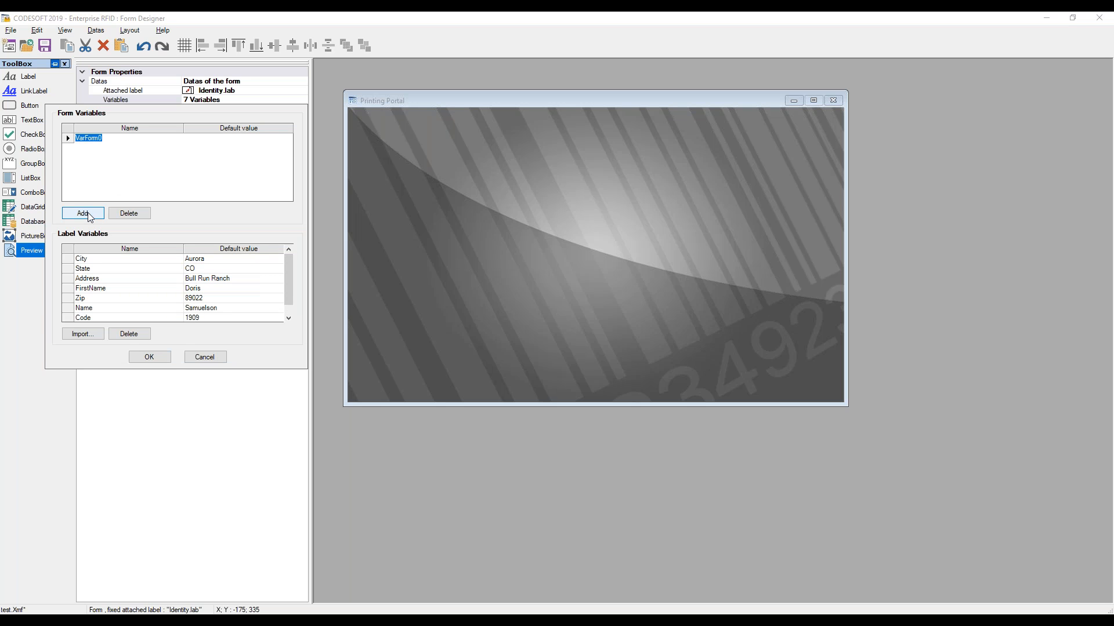
click(87, 214)
click(87, 215)
Name the first two form variables SelectedPrinter and LabelQty, giving LabelQty a default value of 1
click(115, 139)
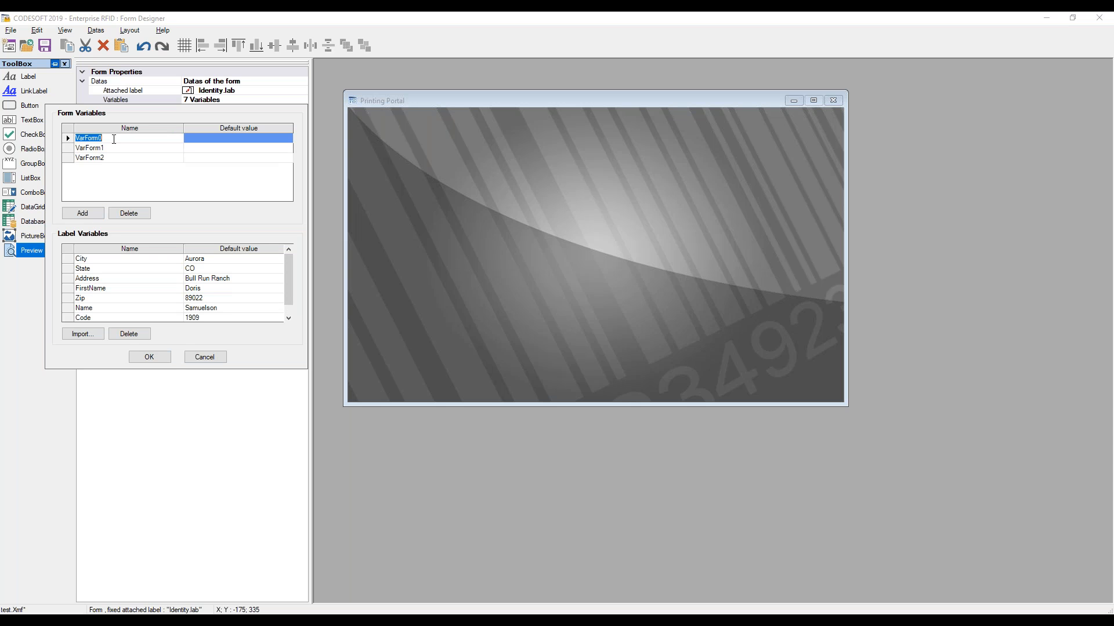
text(SelectedPrinter)
click(139, 148)
text(L)
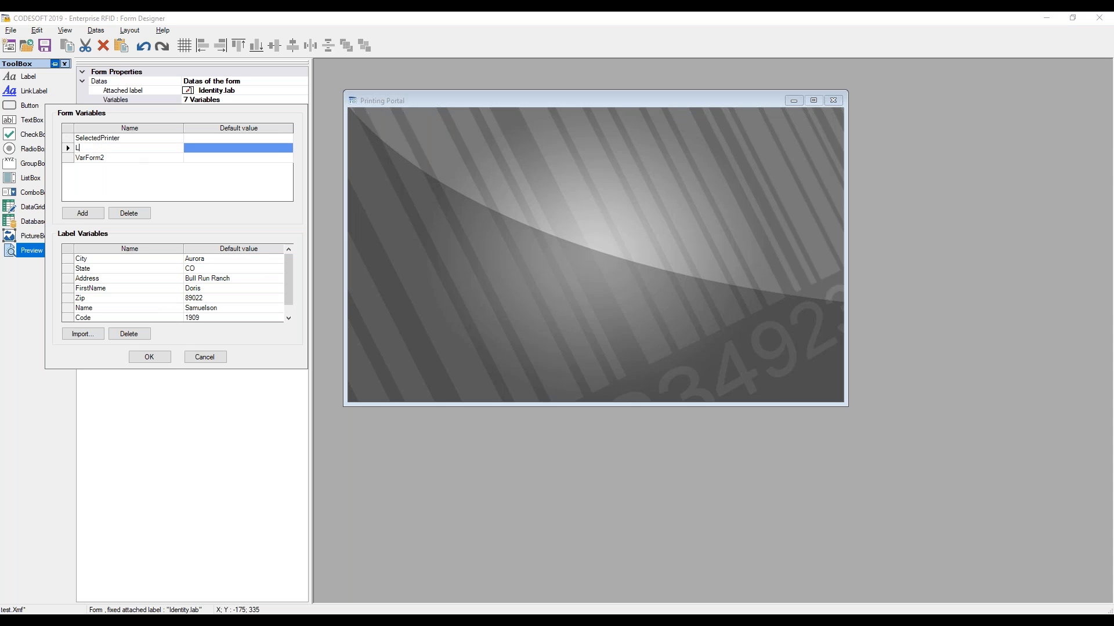
text(abelQty)
click(208, 149)
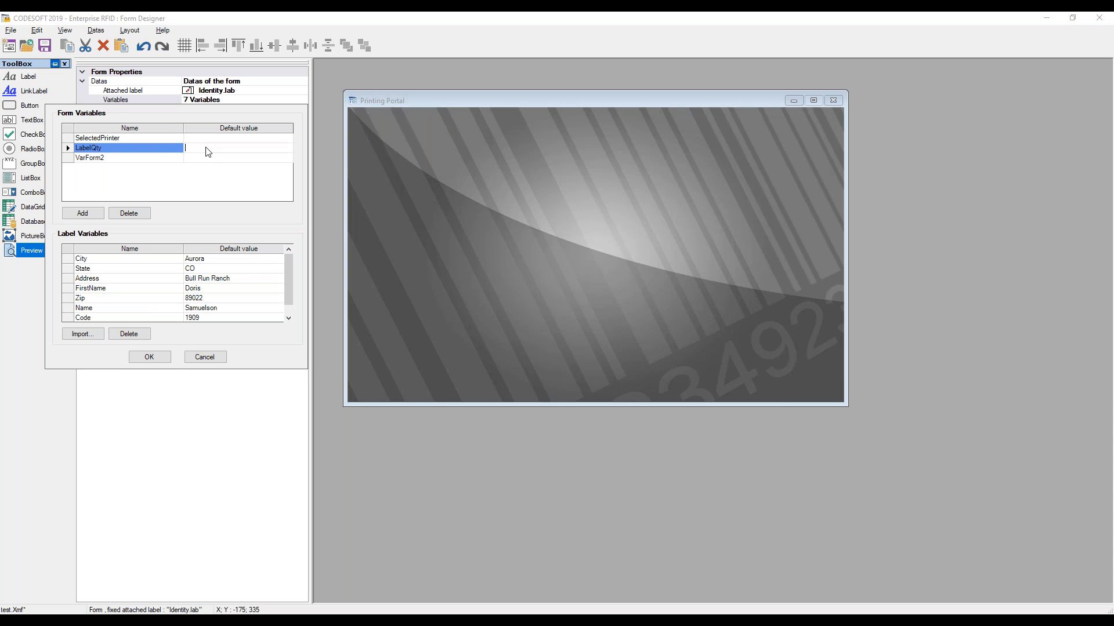
text(1)
Name the third form variable SelectedLabel with default value Identity.lab and confirm the variables
click(145, 157)
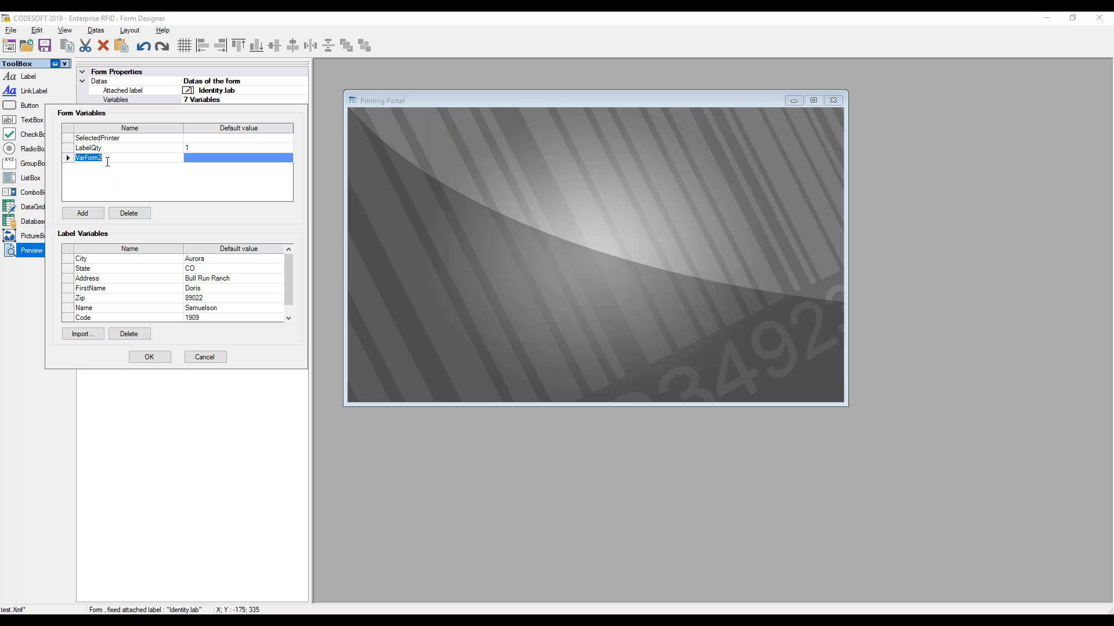
text(Se)
key(BackSpace)
key(BackSpace)
key(BackSpace)
text(electedLabel)
key(Return)
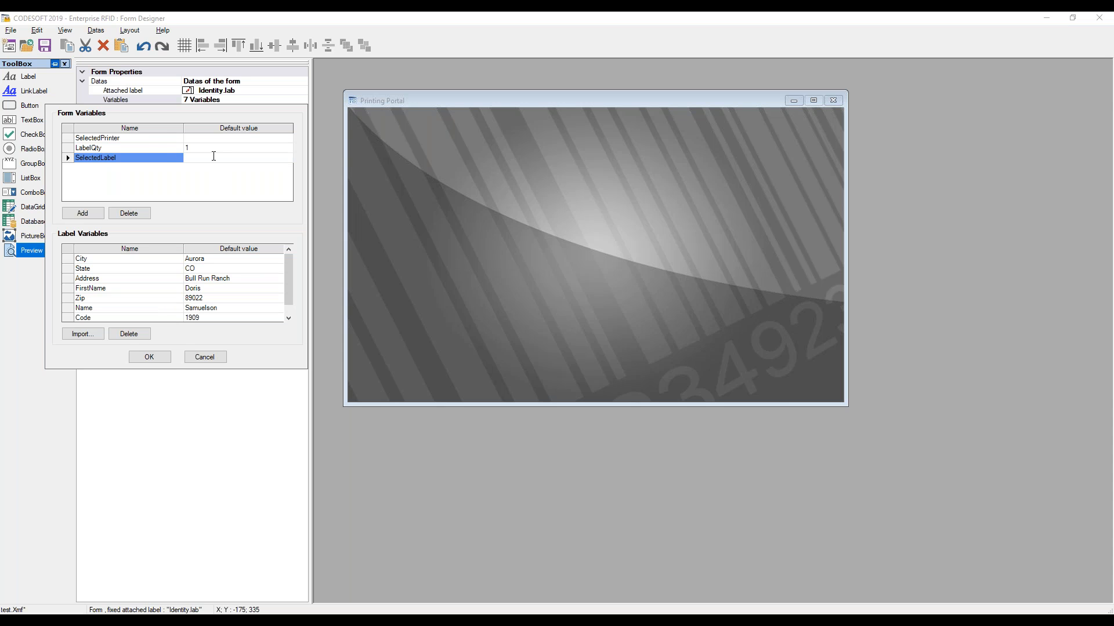
text(Identity.lab)
click(176, 191)
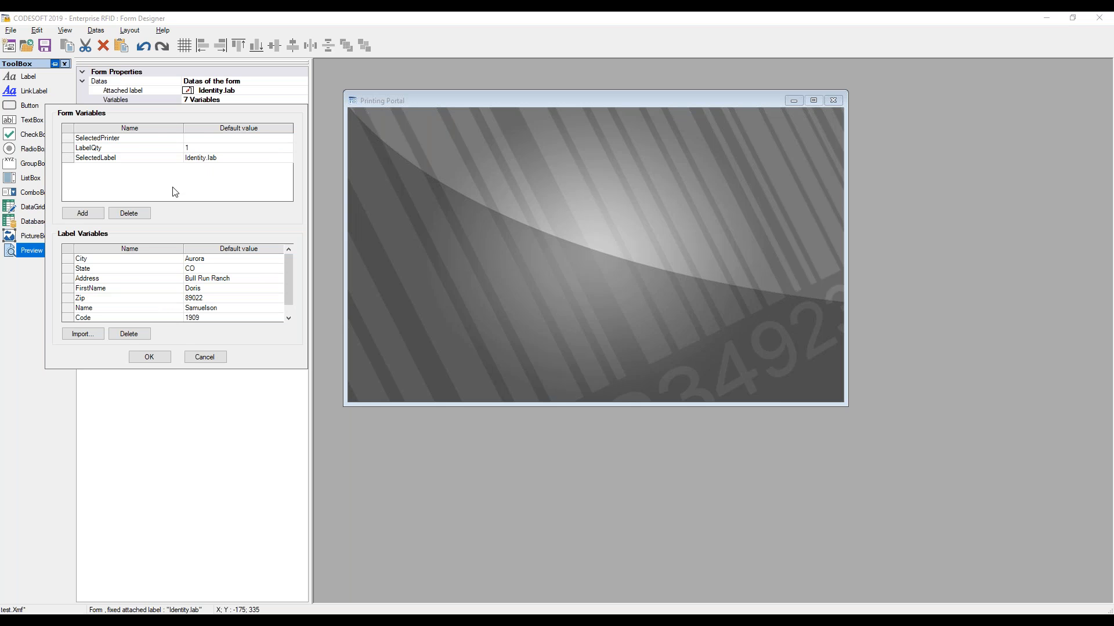
click(149, 357)
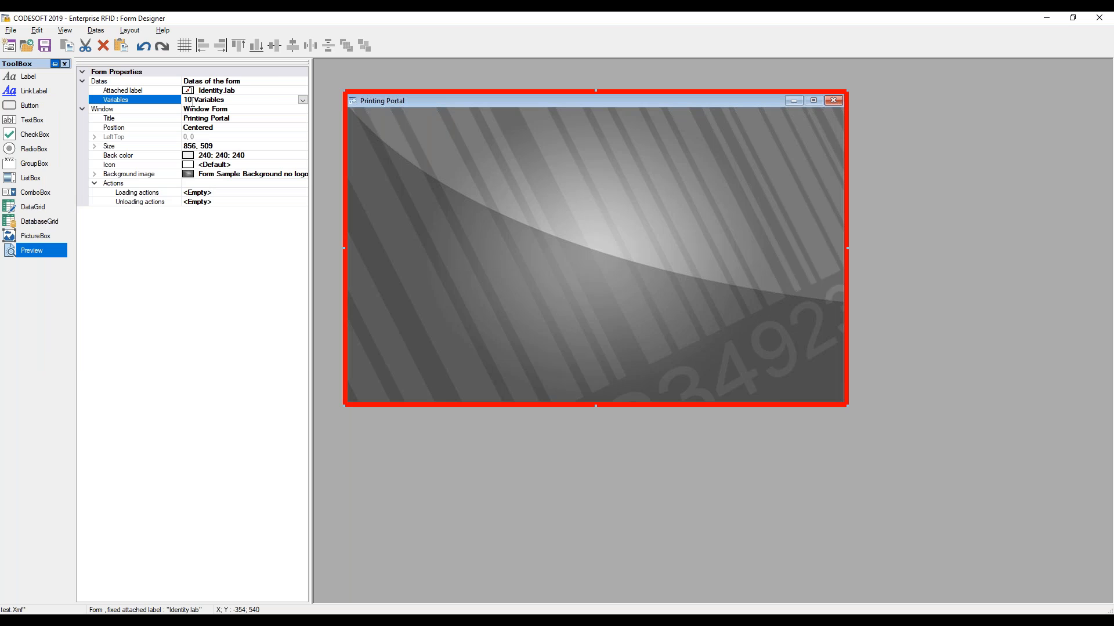
Change the form's attached label to the variable SelectedLabel
click(253, 91)
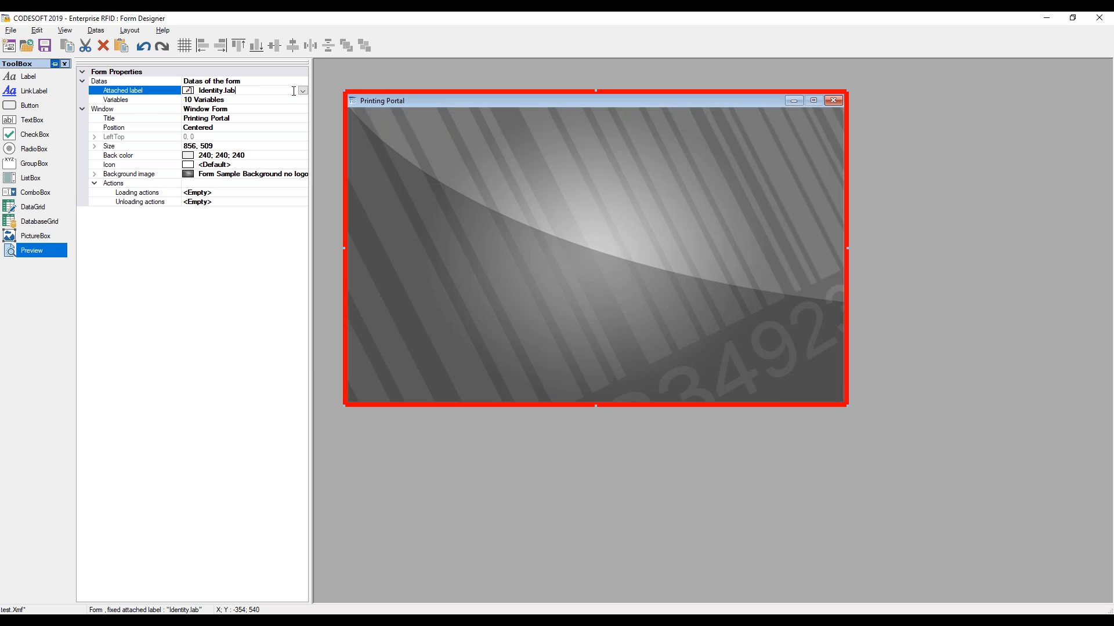
click(303, 91)
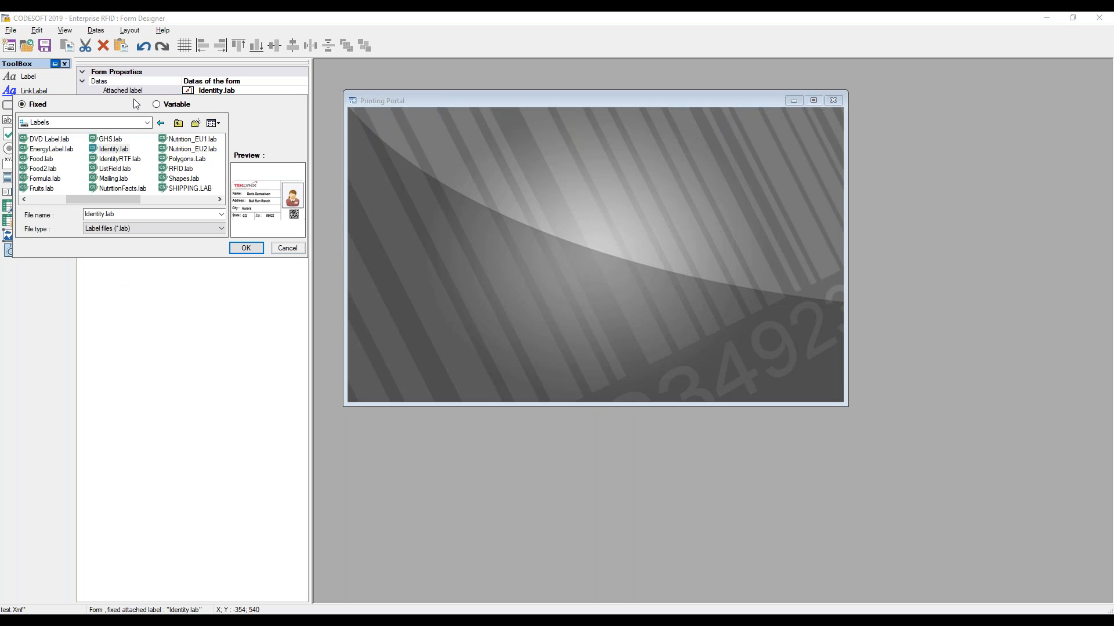
click(156, 104)
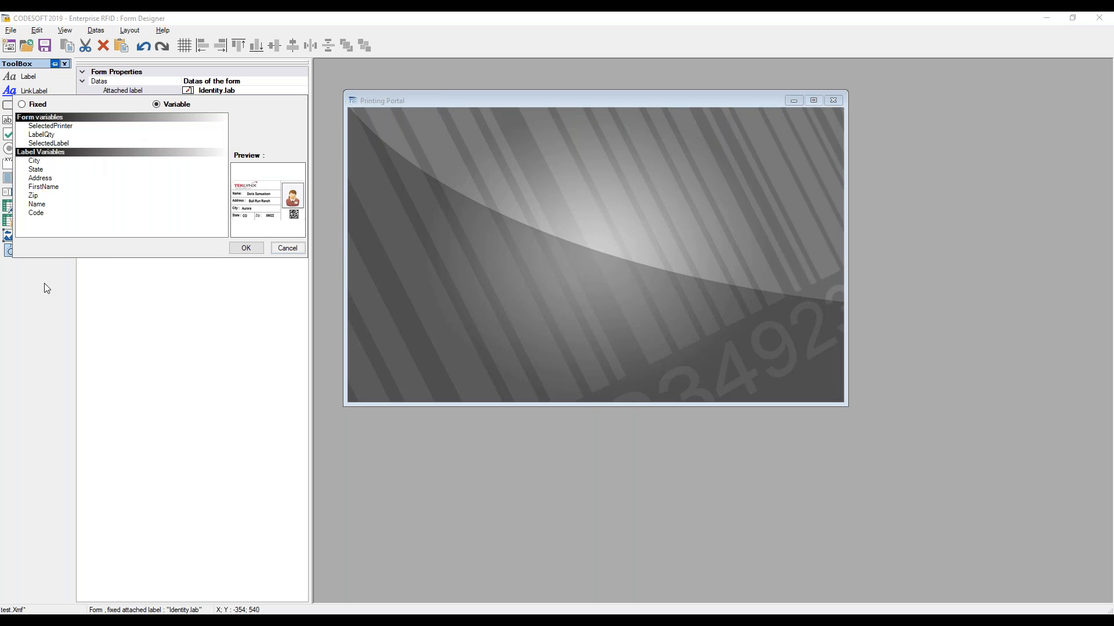
click(49, 144)
click(249, 251)
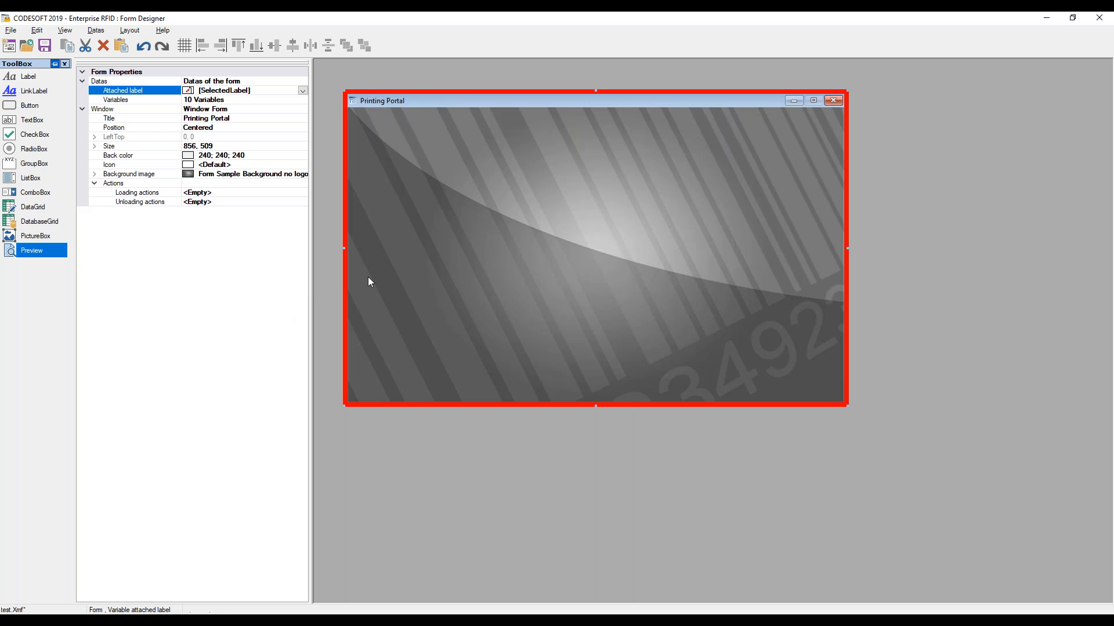
Add a preview box to the form and enlarge it to 439 × 282 in the upper right area
click(29, 250)
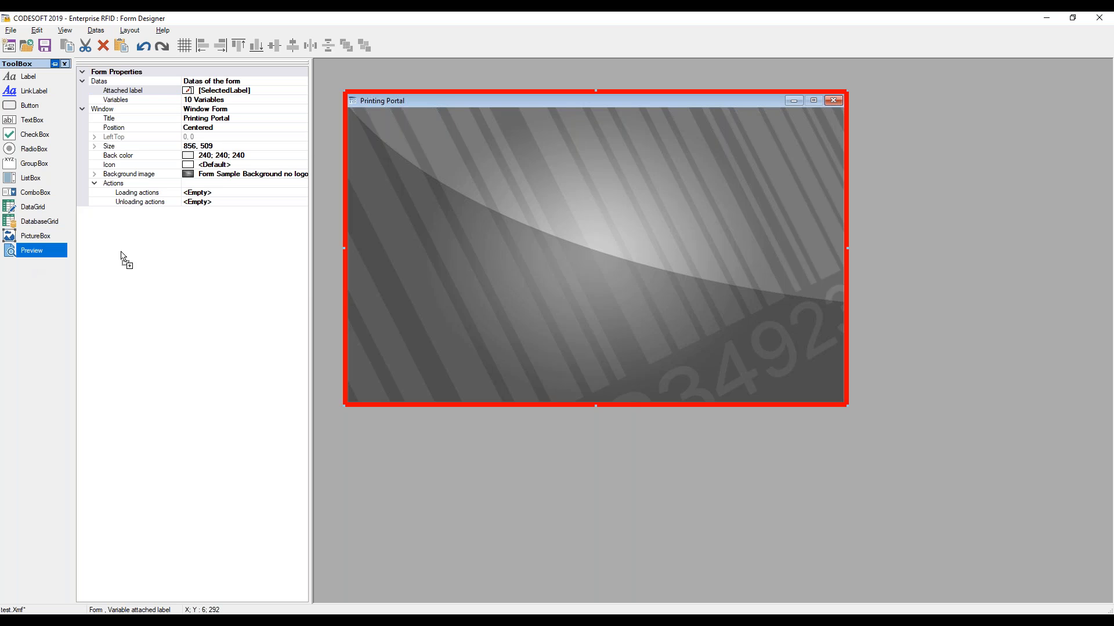
click(757, 131)
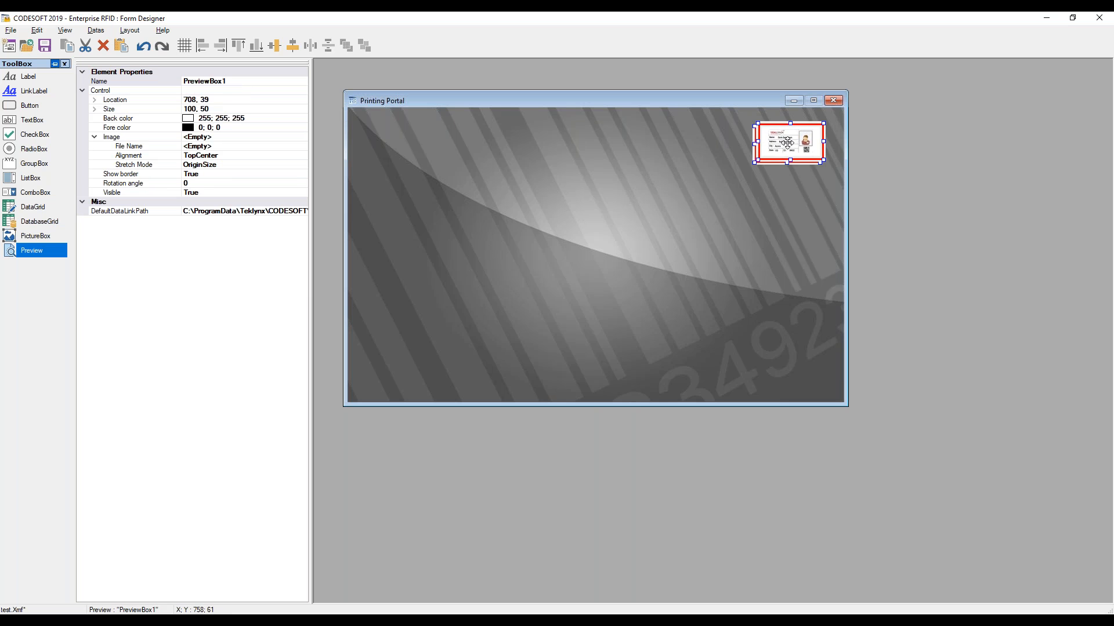
drag(757, 159, 559, 296)
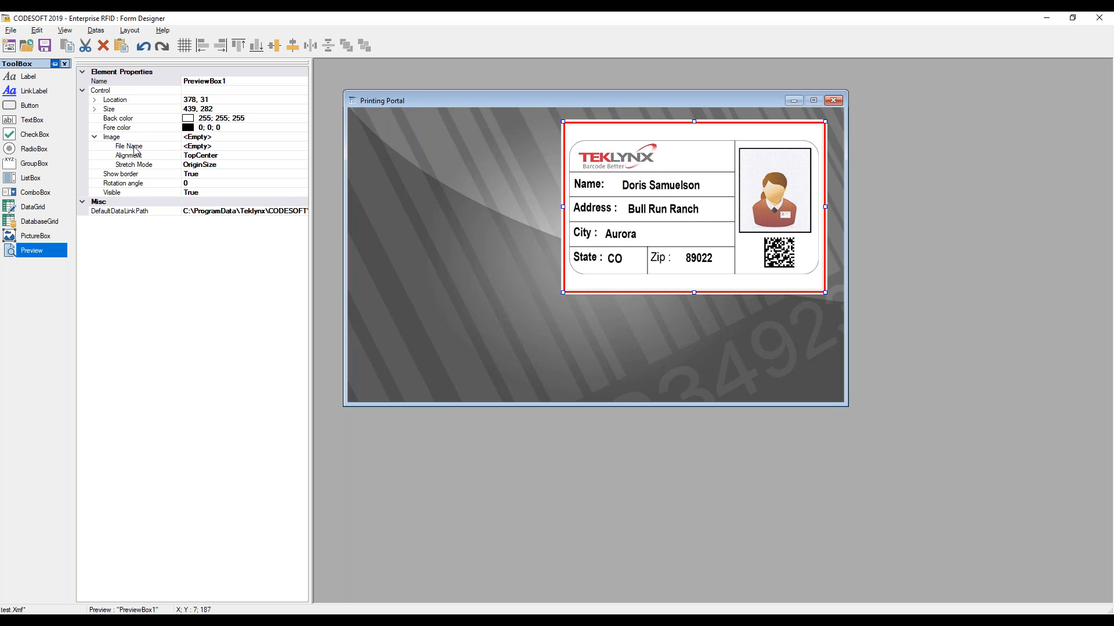
Pick a Web palette back color for the preview box and set its Show border to False
click(291, 117)
click(302, 119)
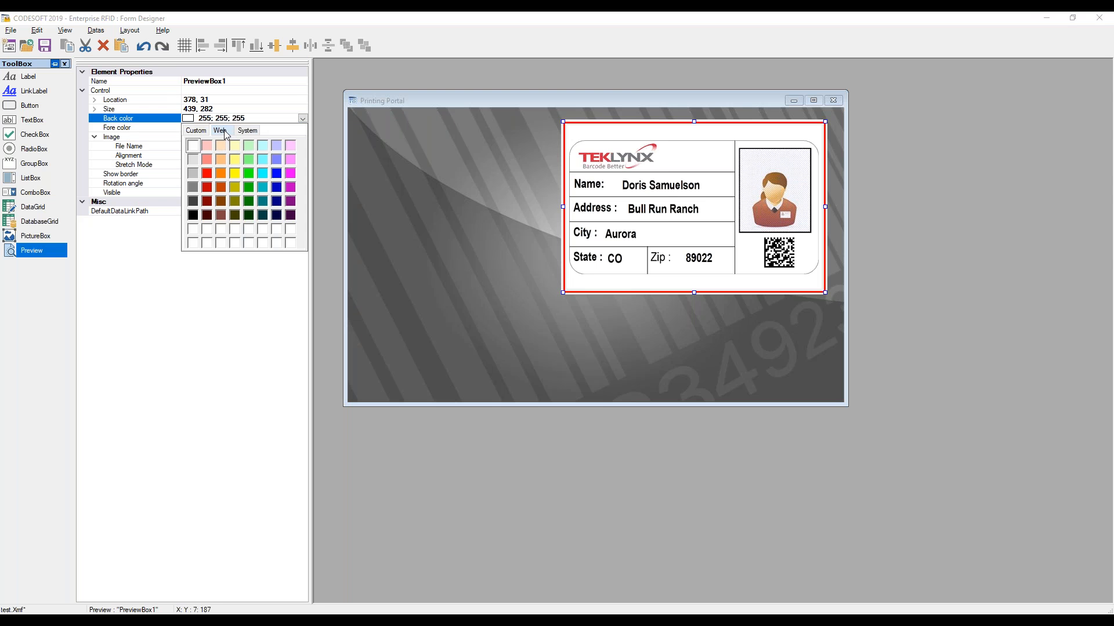
click(220, 130)
click(219, 154)
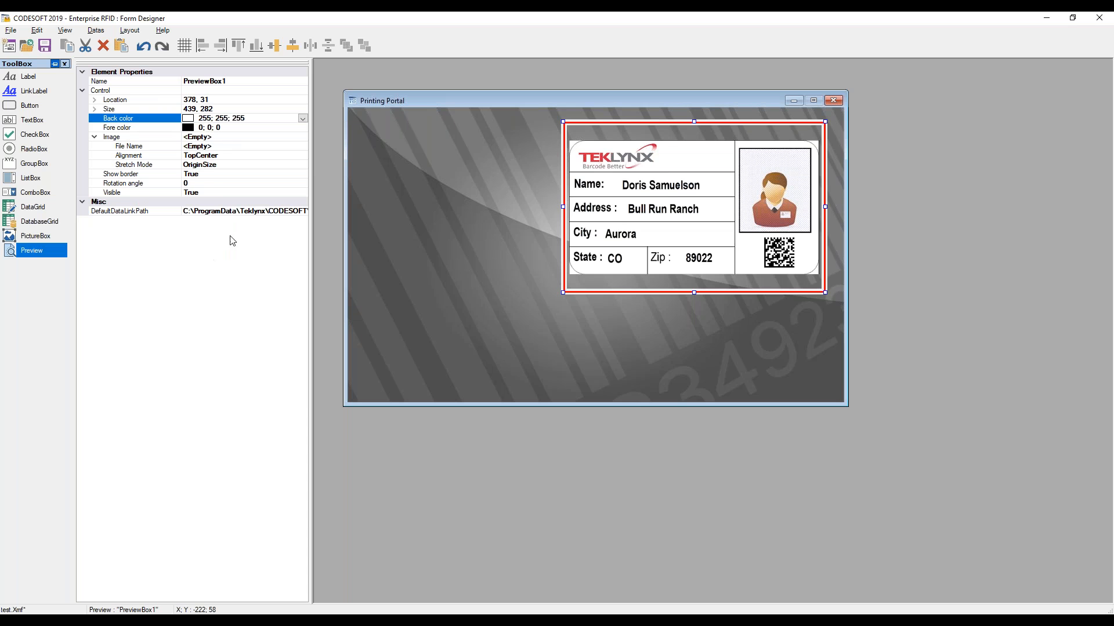
click(218, 174)
click(302, 174)
click(293, 192)
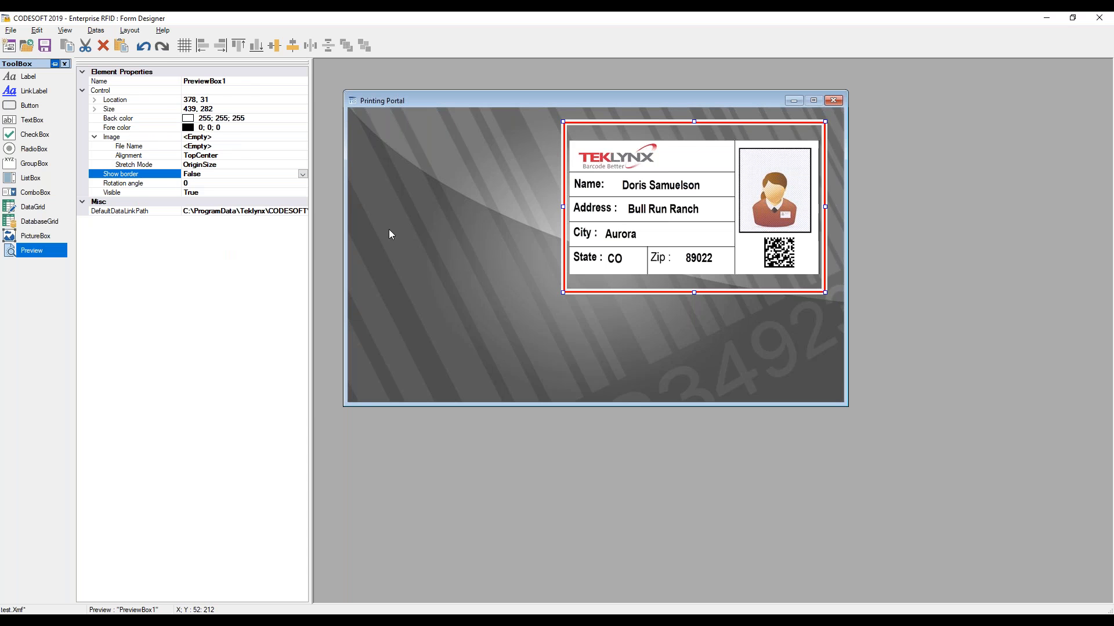
click(412, 228)
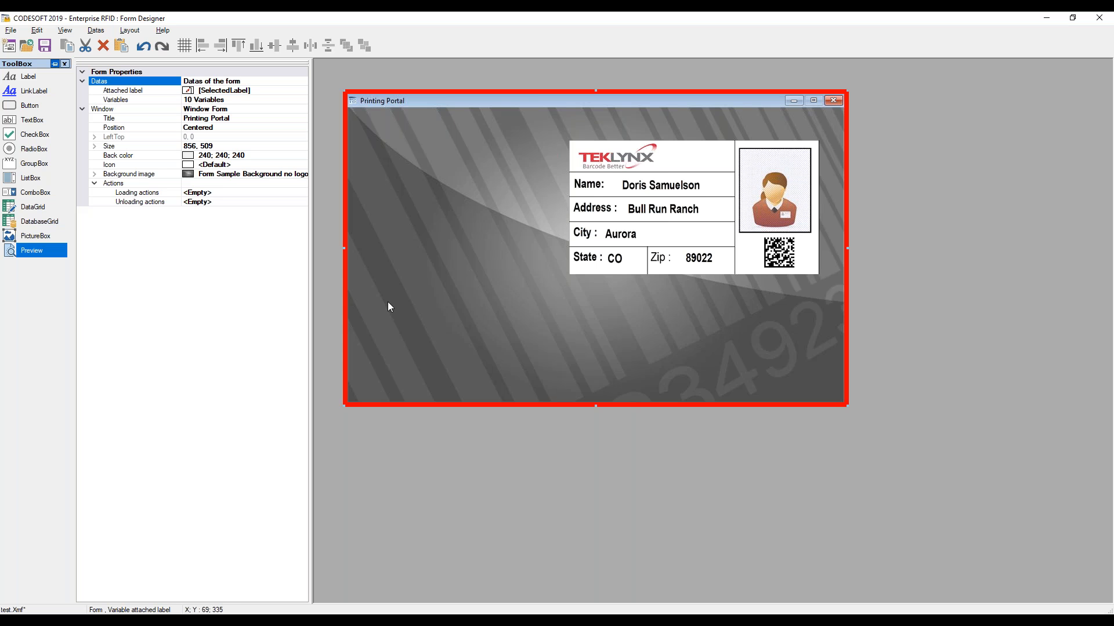
Add a list box on the form's left side and enlarge it to 313 × 183
click(31, 178)
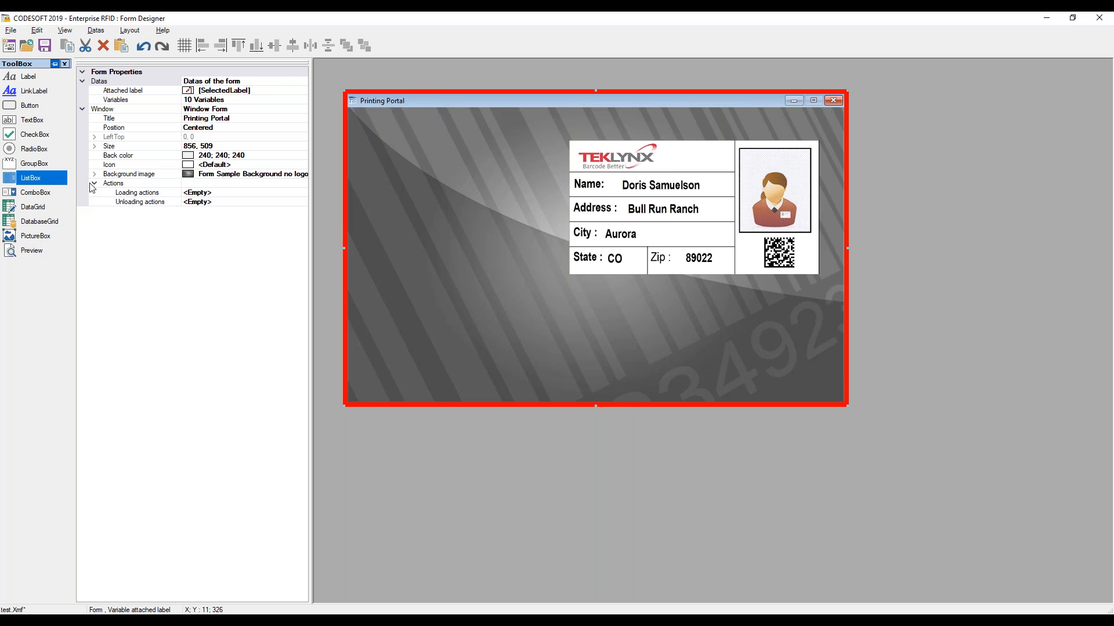
click(400, 230)
drag(401, 256, 393, 244)
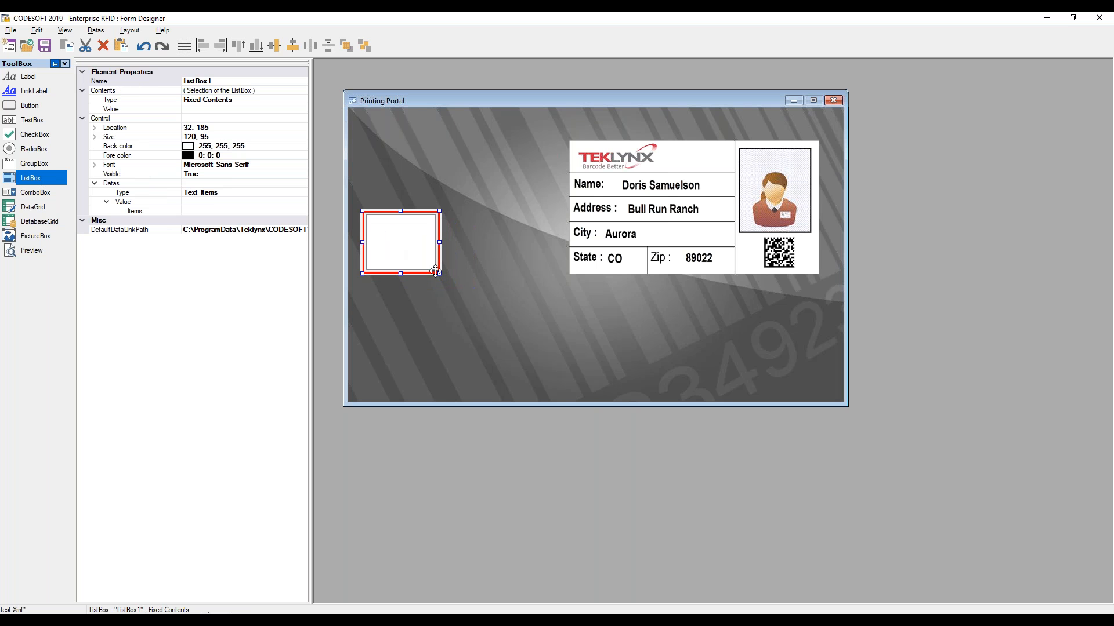
drag(444, 277, 552, 320)
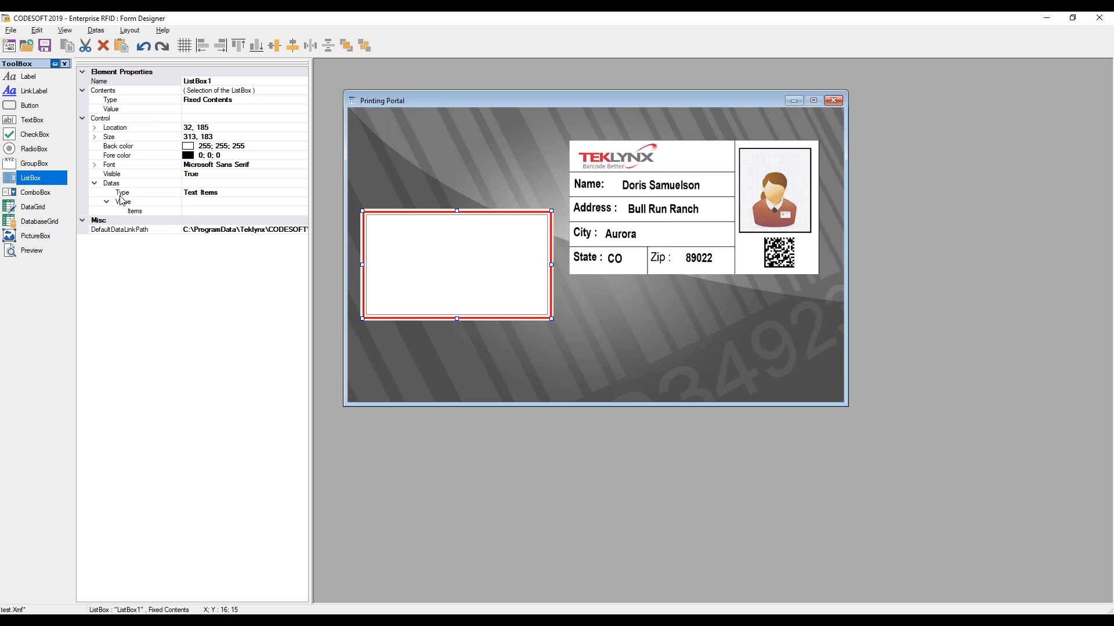
Set the list box's data type to Directory with the Labels folder as its source
click(222, 198)
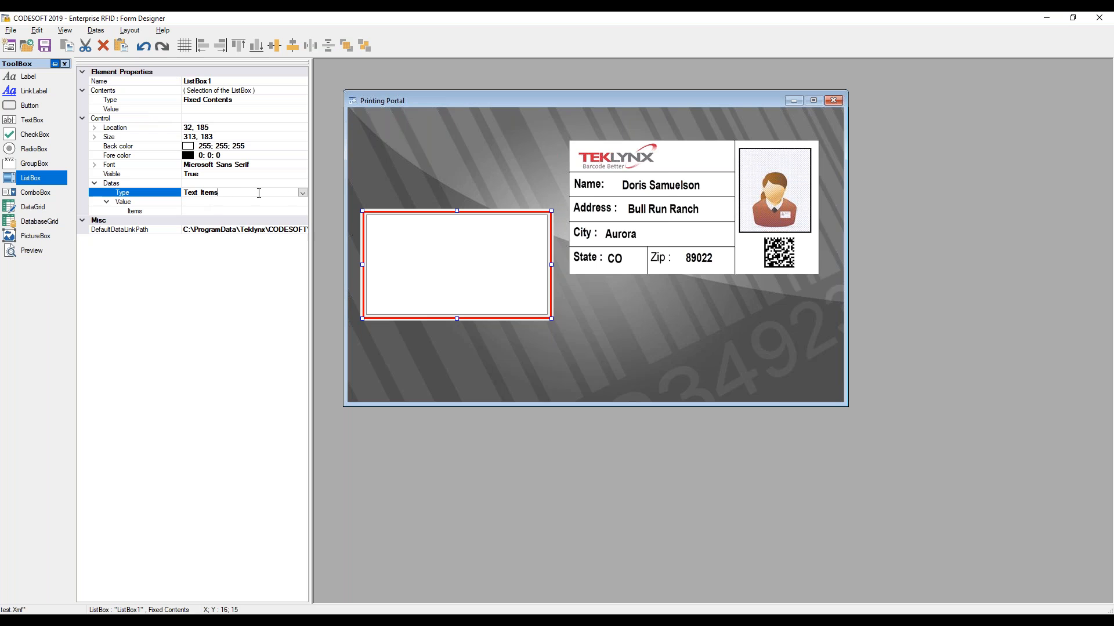
click(223, 199)
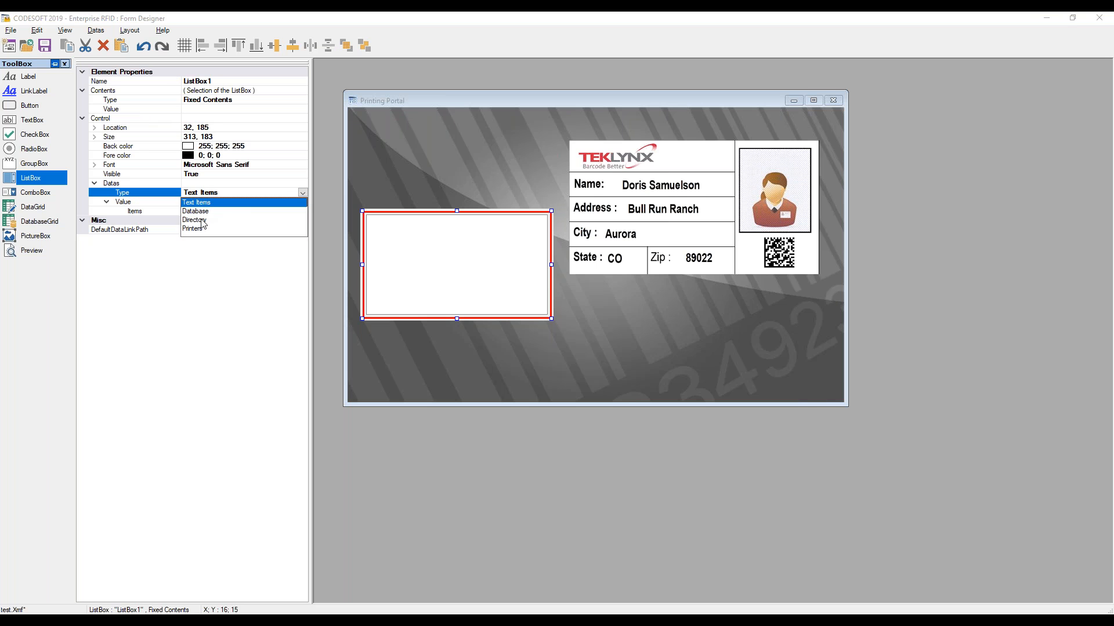
click(200, 221)
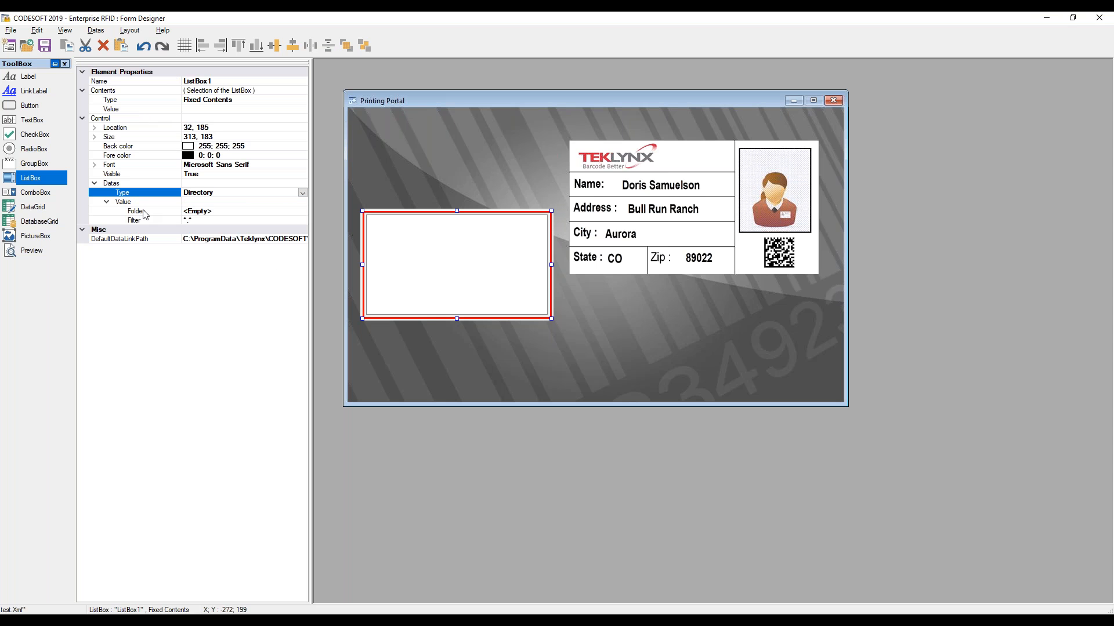
click(260, 212)
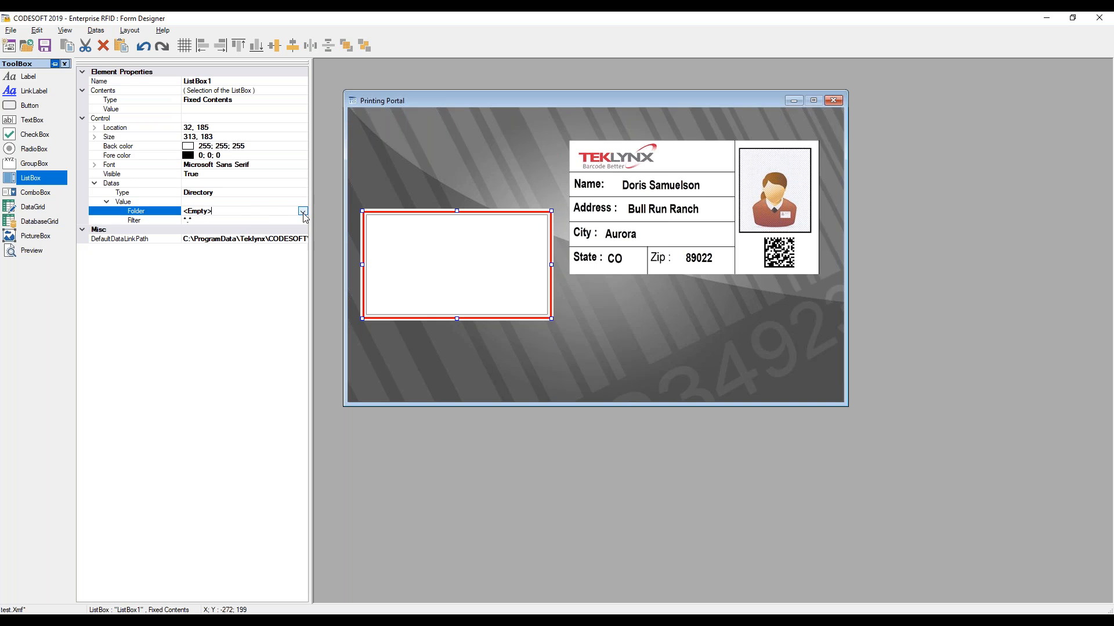
click(260, 212)
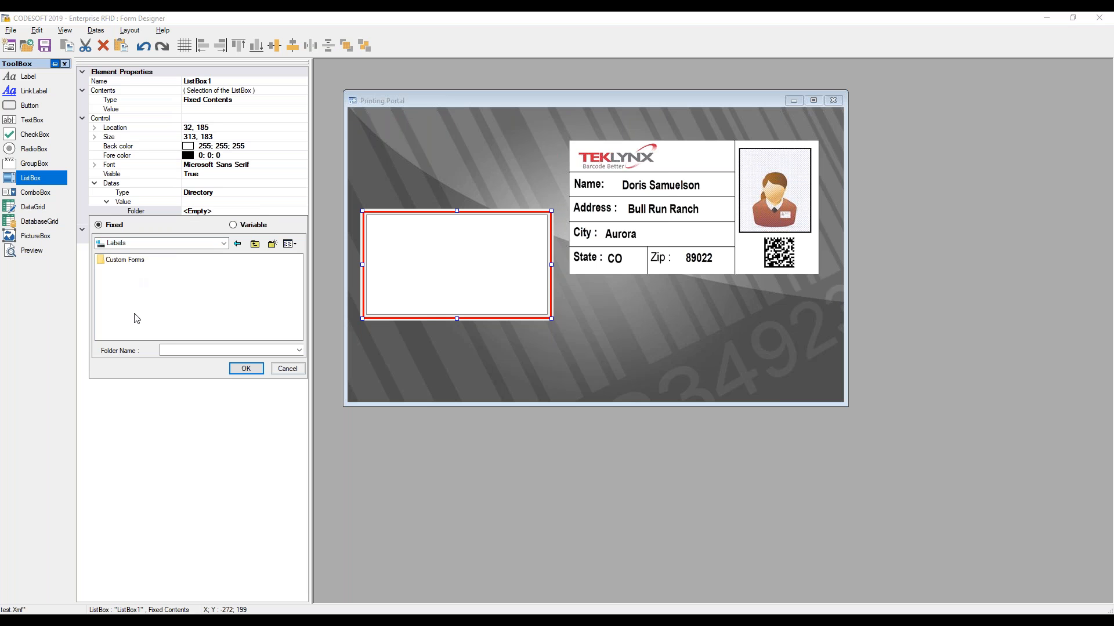
click(247, 370)
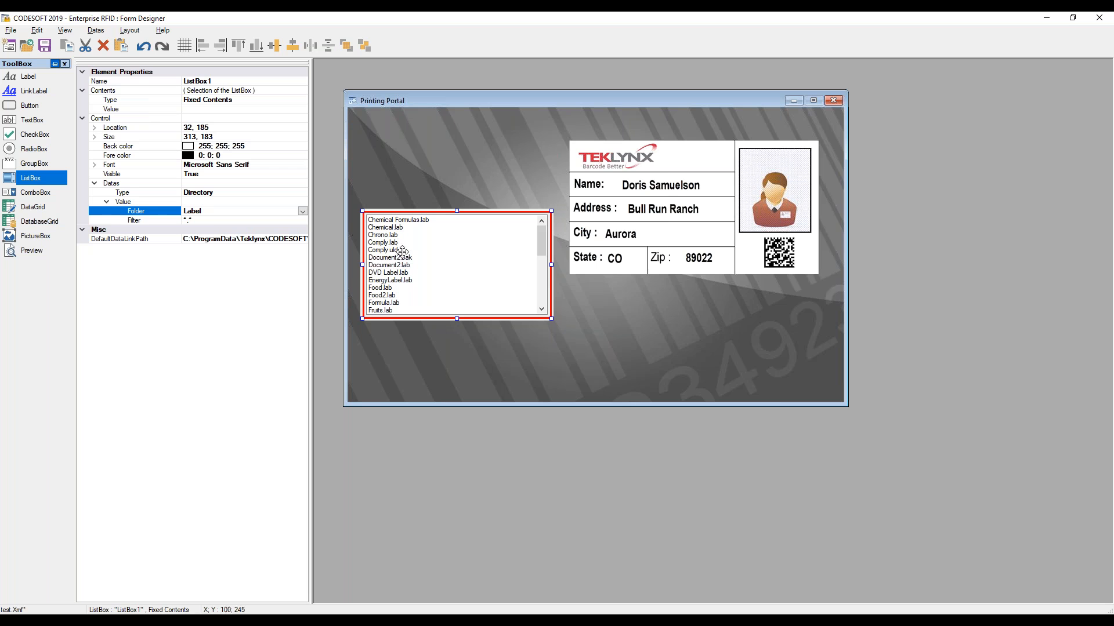
Set the list box's file filter to *.lab
click(207, 222)
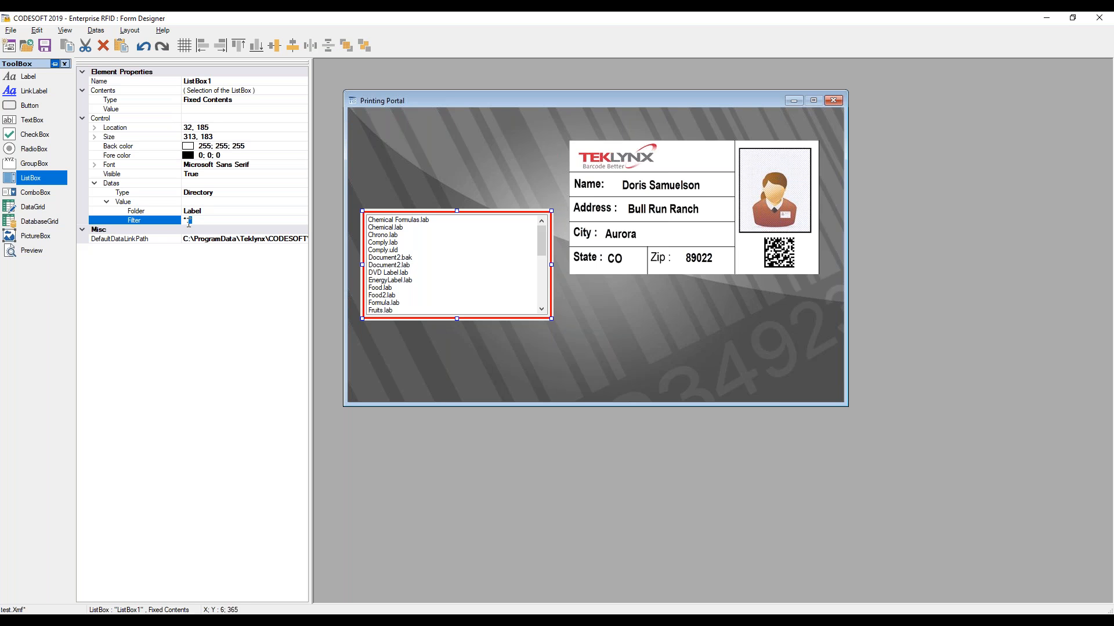
text(lab)
key(Return)
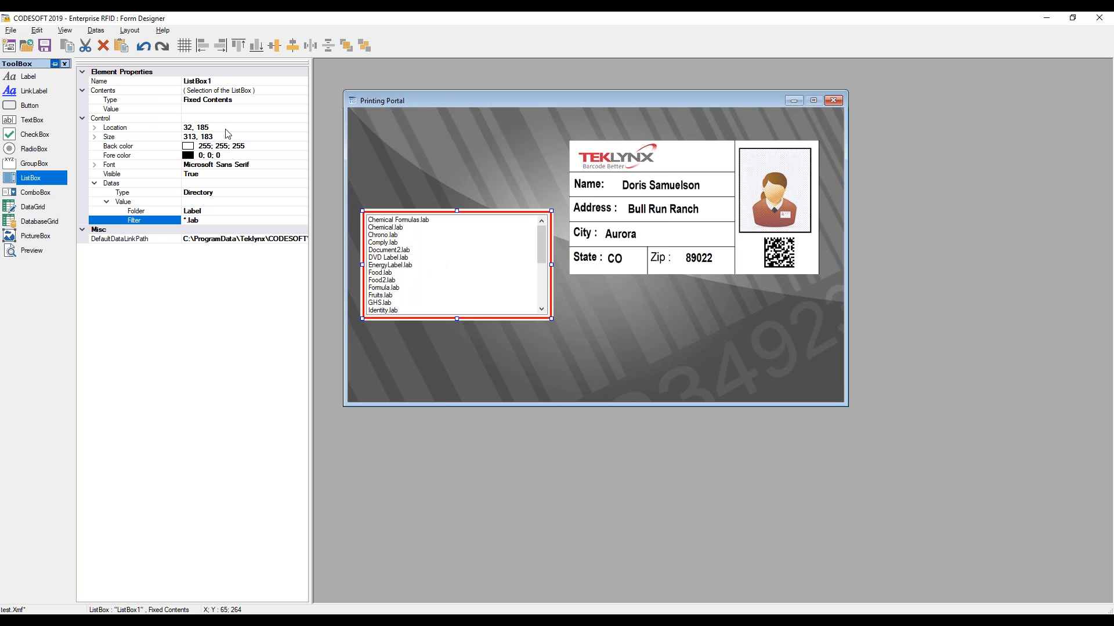
Set the list box's contents type to Variable Contents and link its value to the SelectedLabel form variable
click(200, 103)
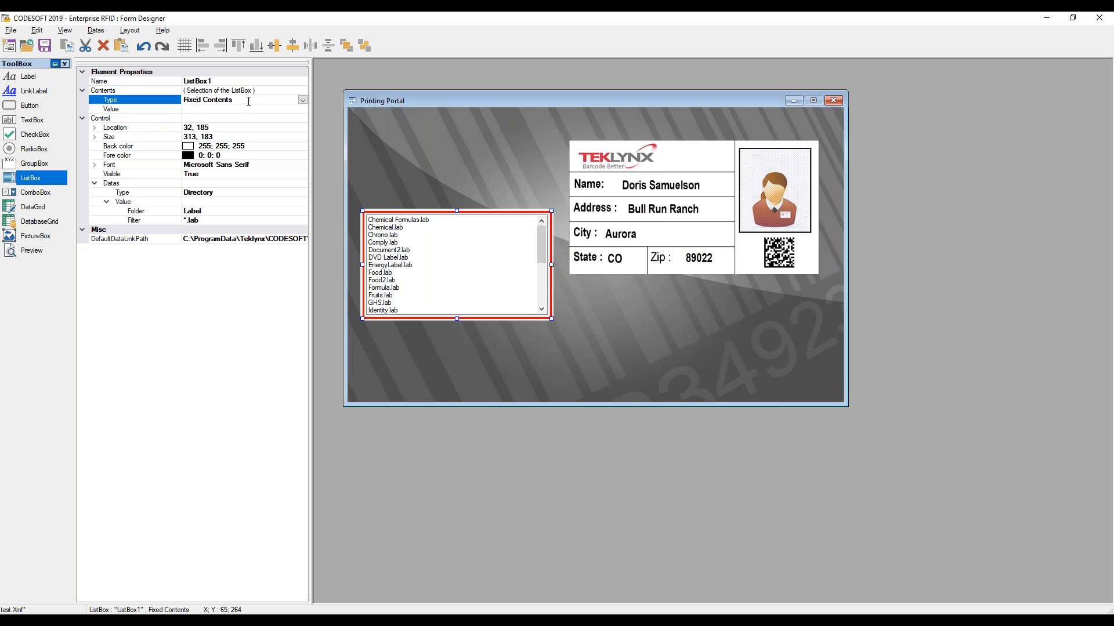
click(302, 100)
click(226, 119)
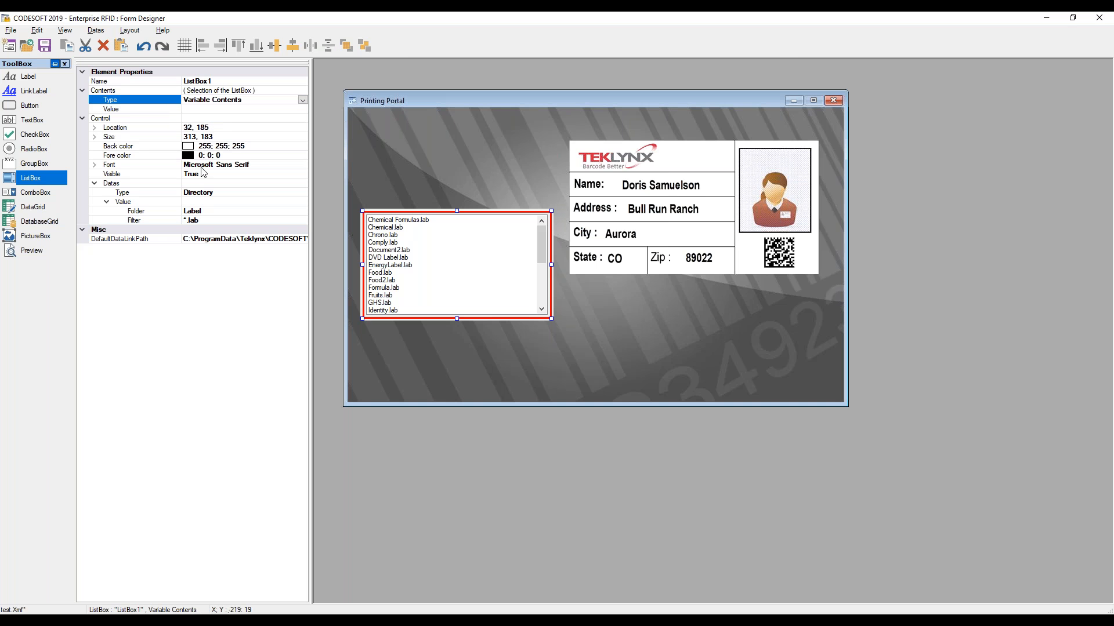
click(248, 109)
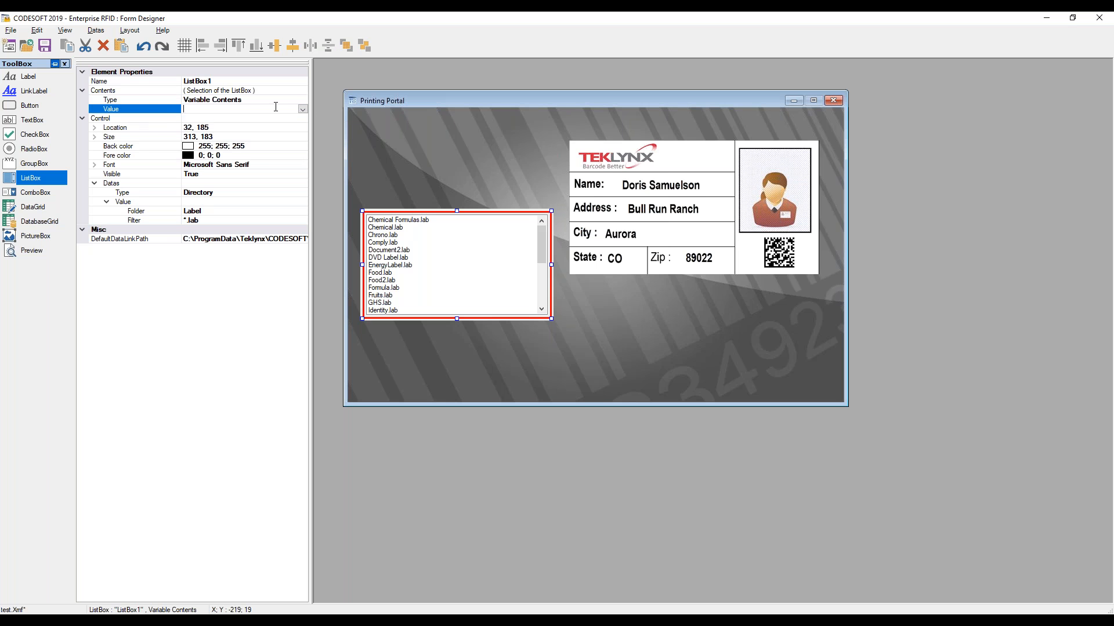
click(302, 109)
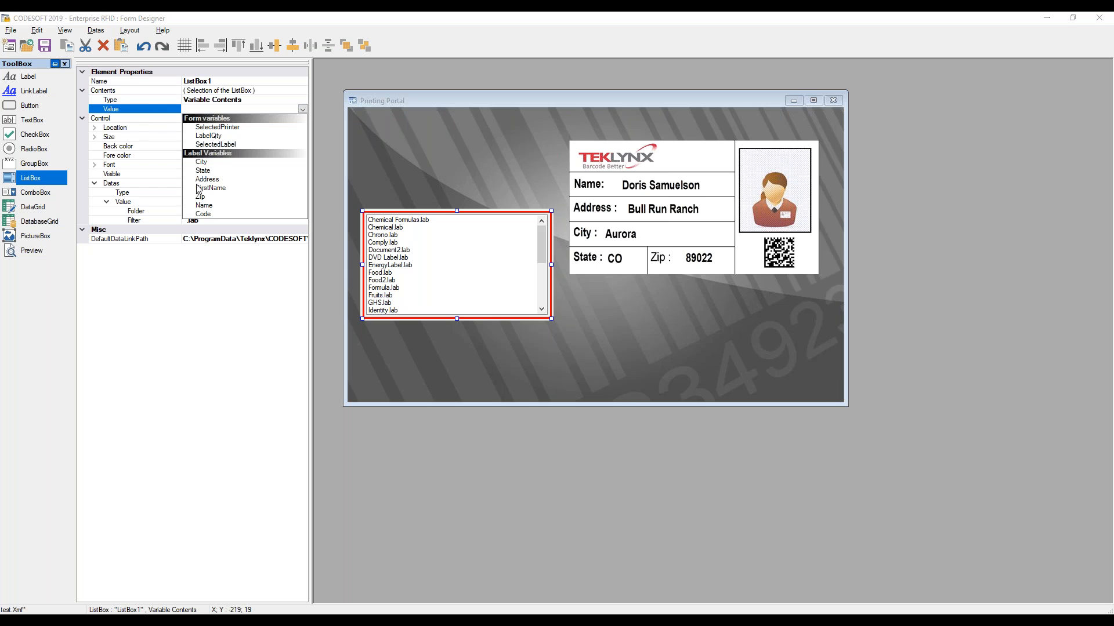
click(219, 145)
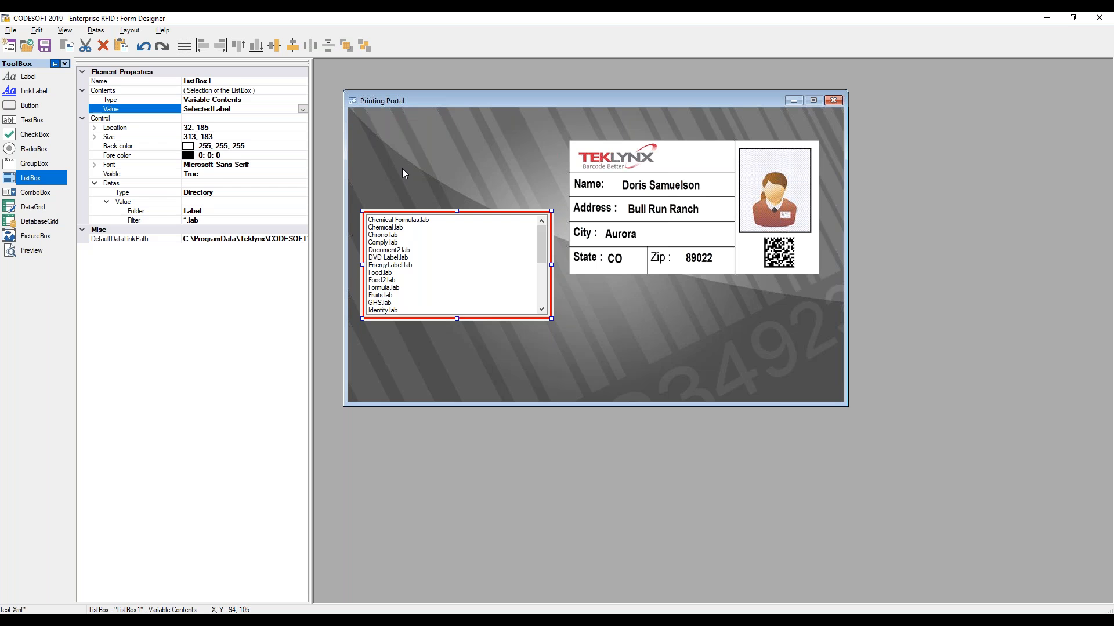
Run the form and pick several label files in the list box to check the preview updates
click(402, 169)
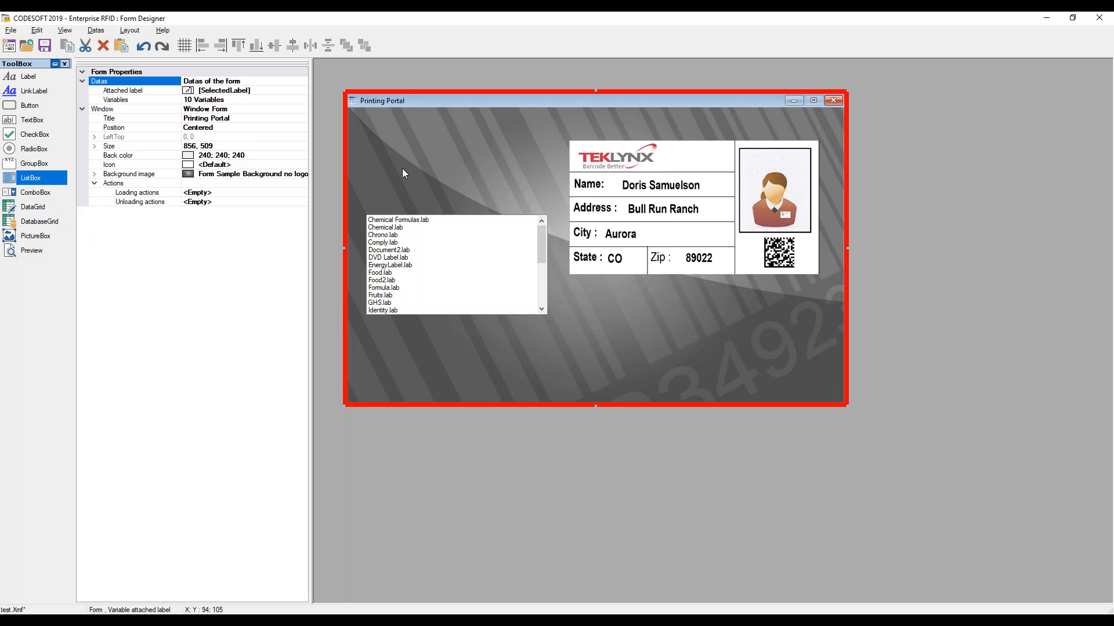
key(F5)
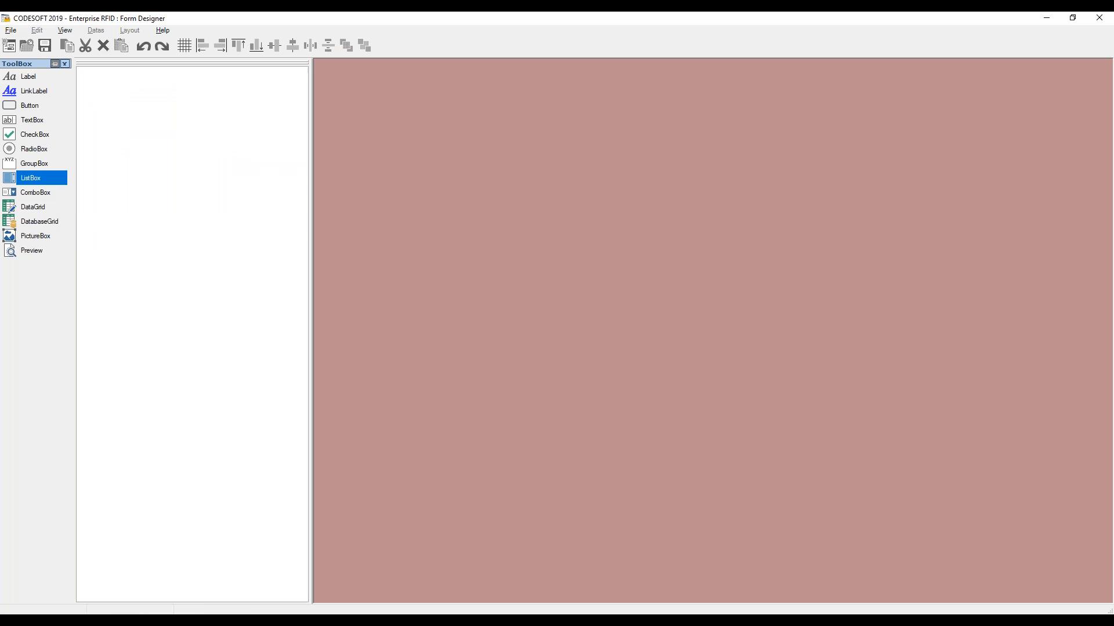
click(381, 250)
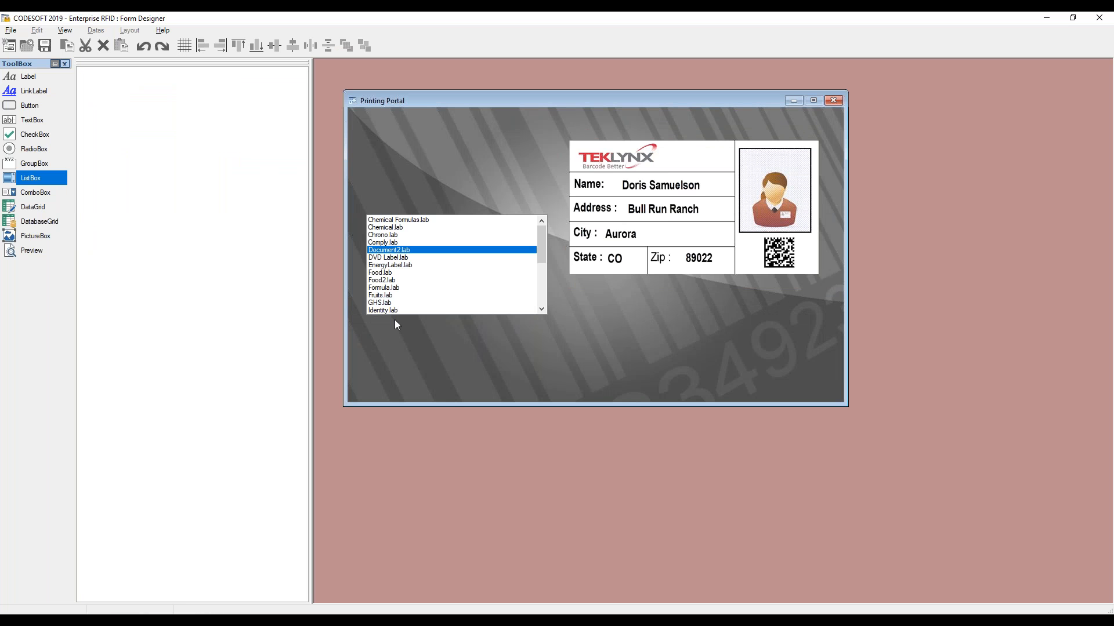
click(384, 288)
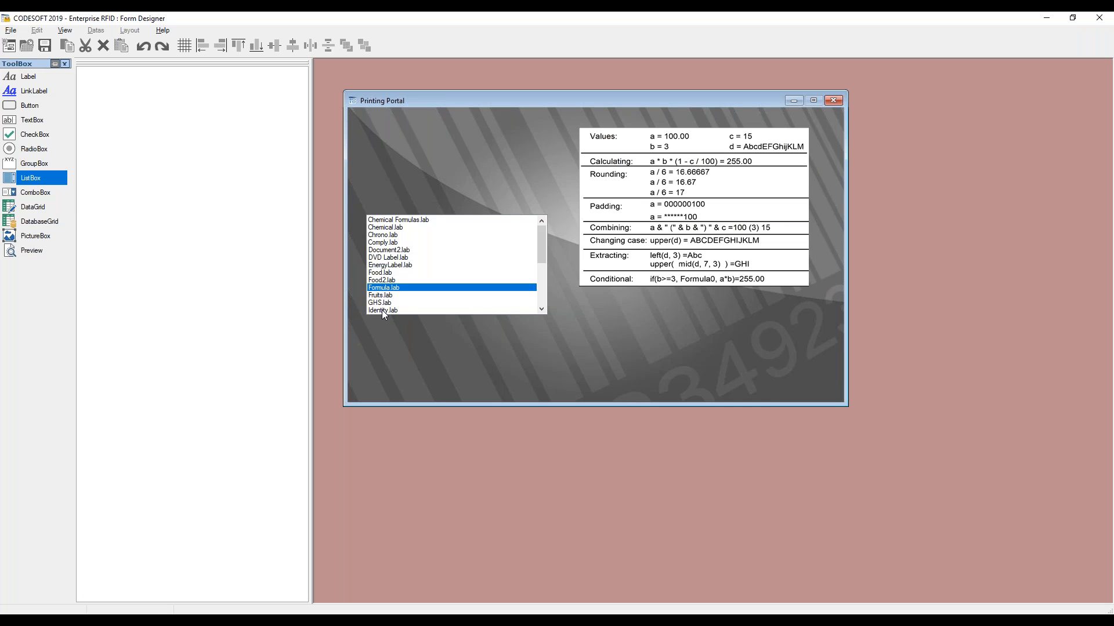
click(382, 312)
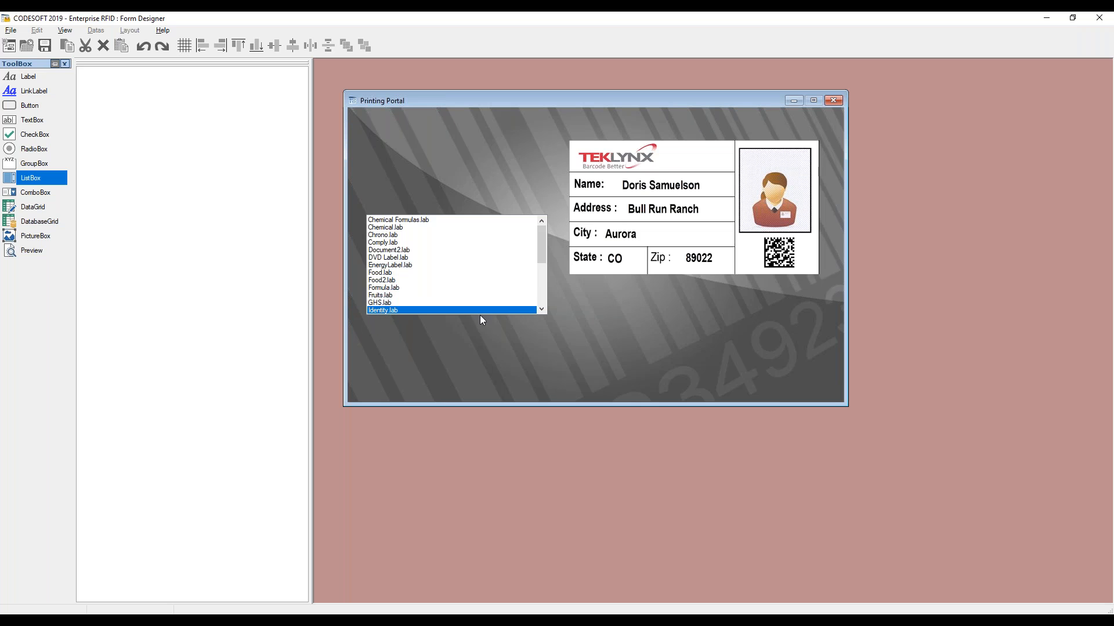
drag(542, 258, 539, 266)
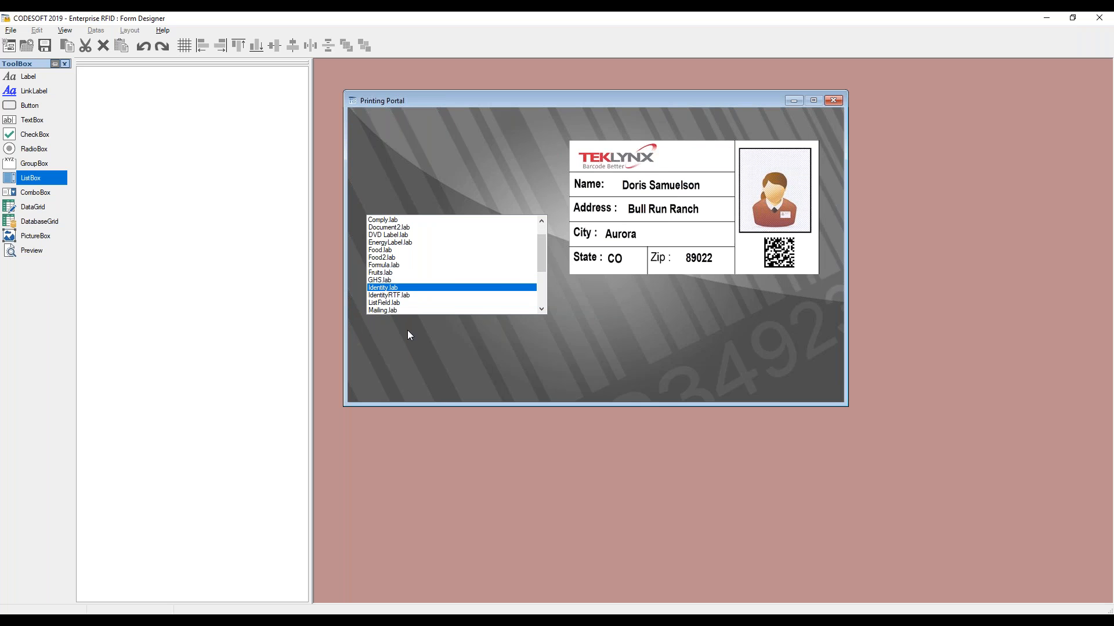
key(F5)
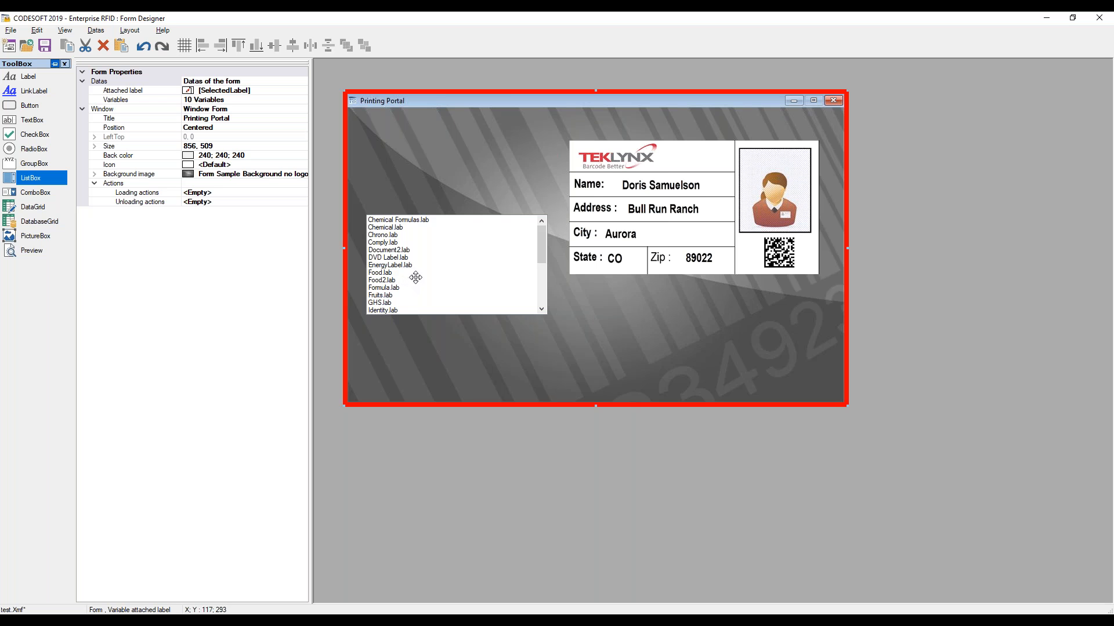
Nudge the list box up slightly and add a data grid below it, about 294 × 106
drag(414, 279, 417, 272)
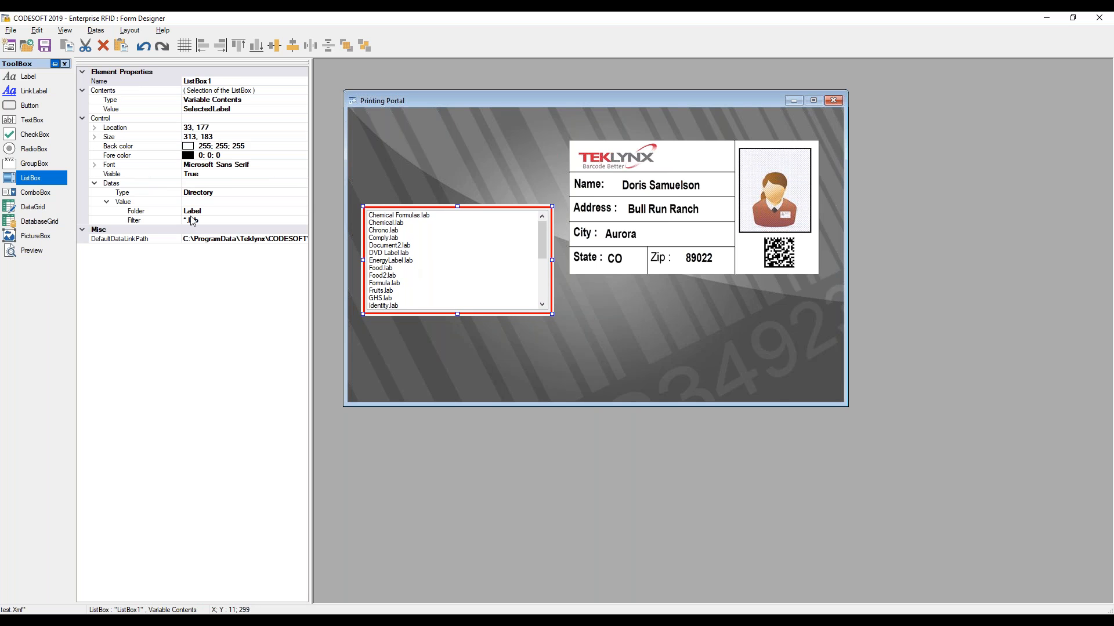
click(32, 207)
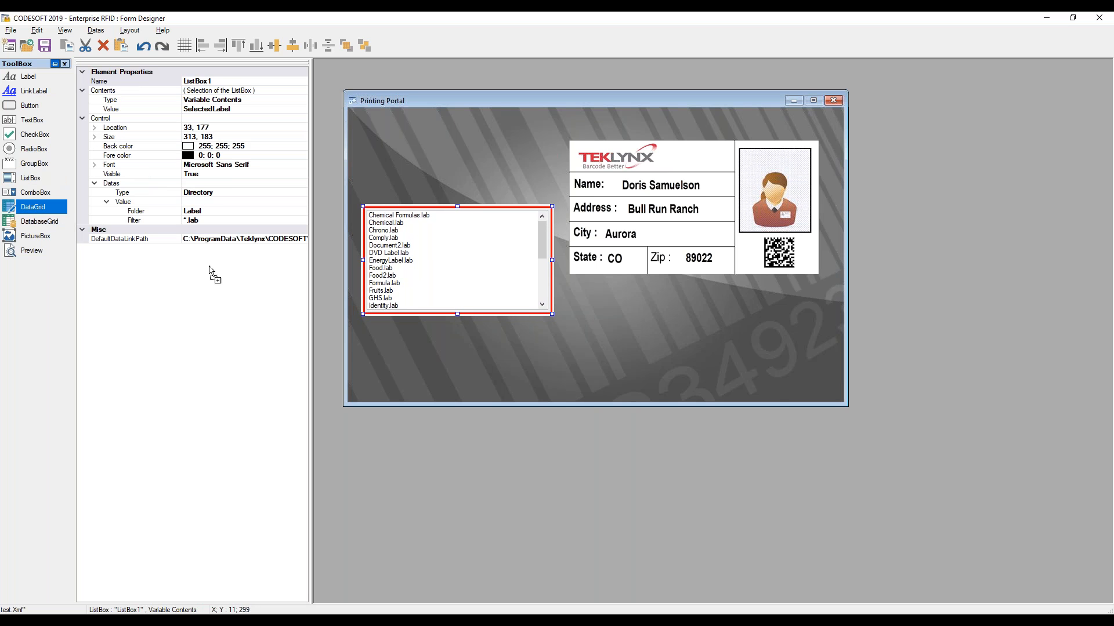
click(367, 337)
drag(403, 347, 405, 345)
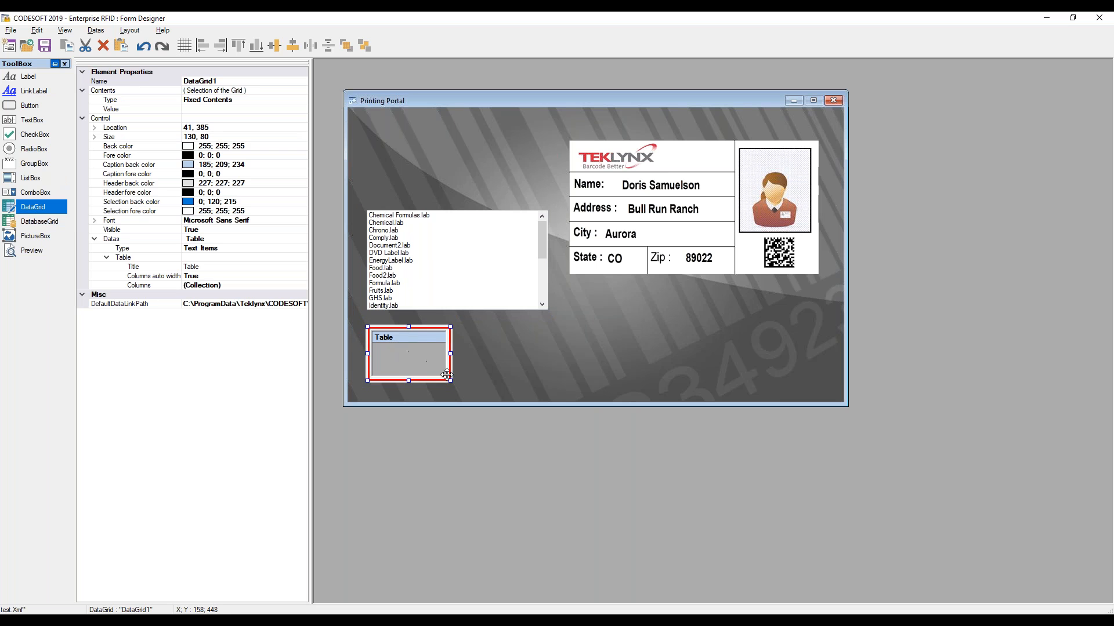
drag(450, 381, 550, 395)
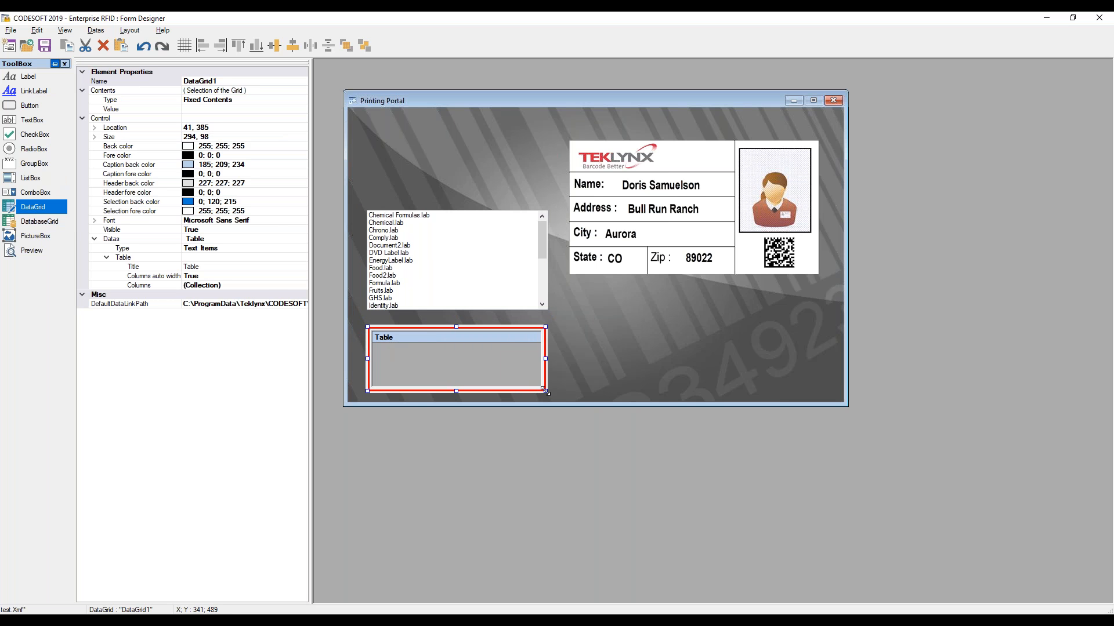
drag(489, 373, 458, 389)
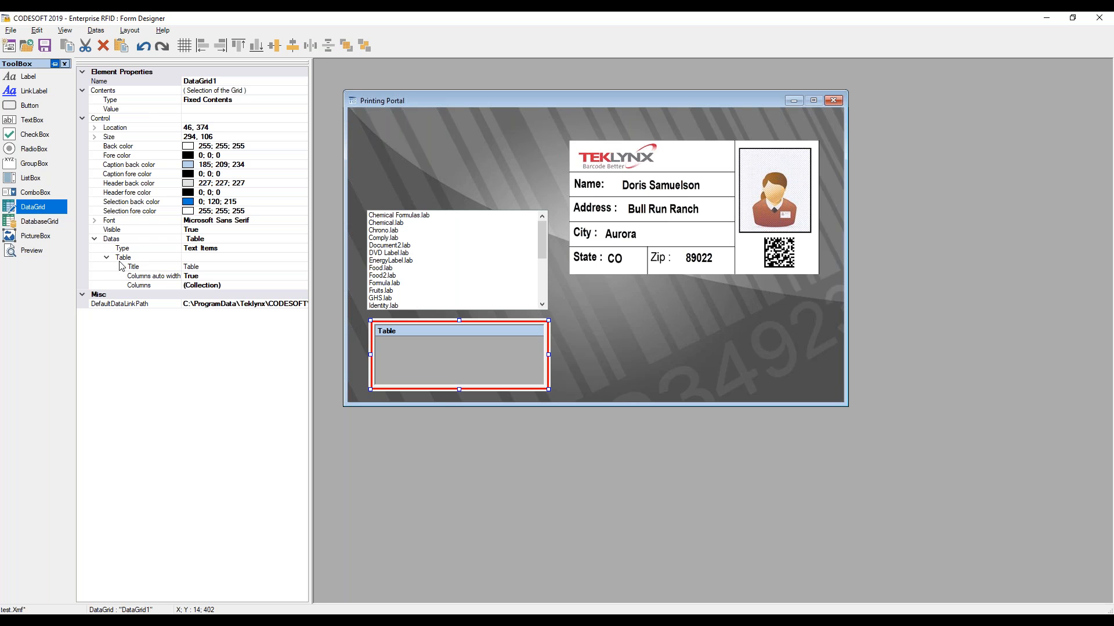
Set the data grid's data type to Label Variables
click(228, 248)
click(303, 248)
click(236, 268)
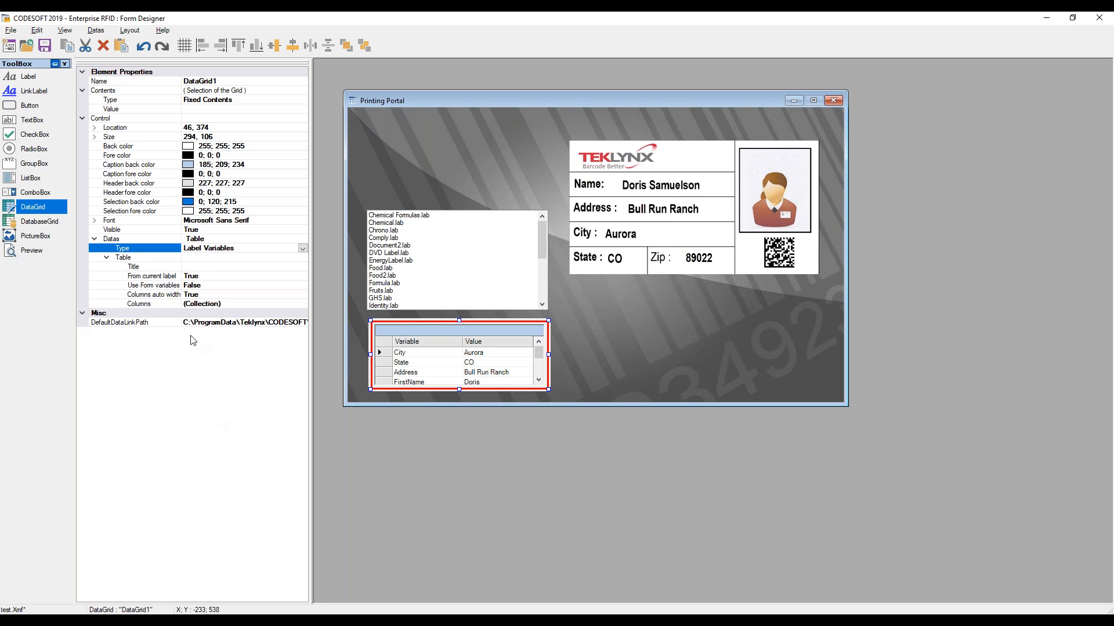
Title the data grid Please enter data and shift it slightly left
click(183, 267)
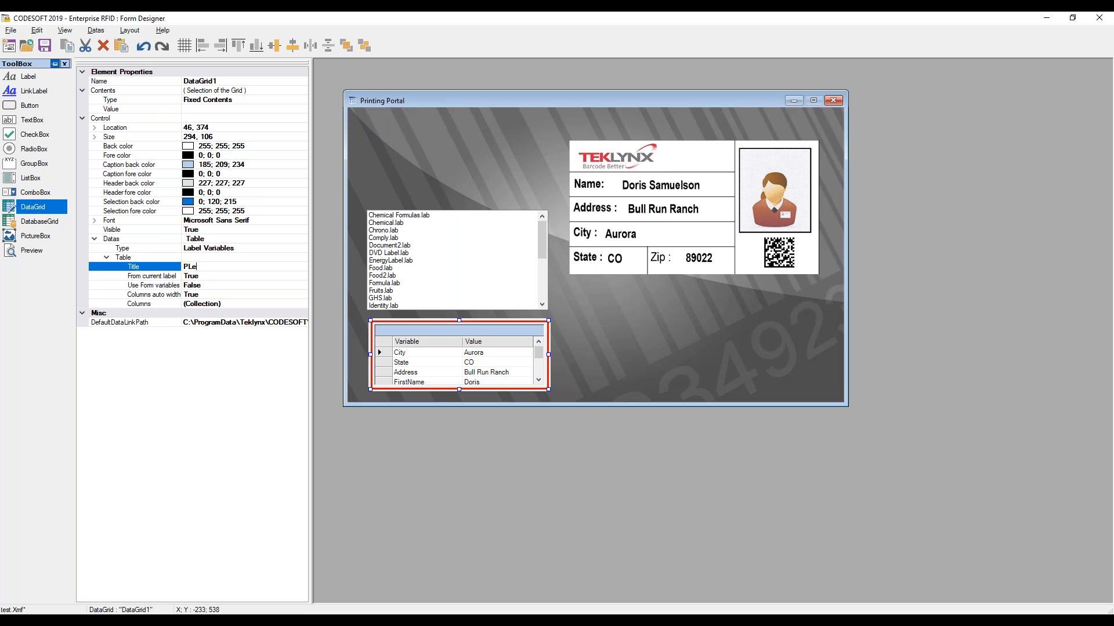
text(PLea)
key(BackSpace)
key(BackSpace)
key(BackSpace)
text(lease enter da)
click(601, 357)
click(371, 350)
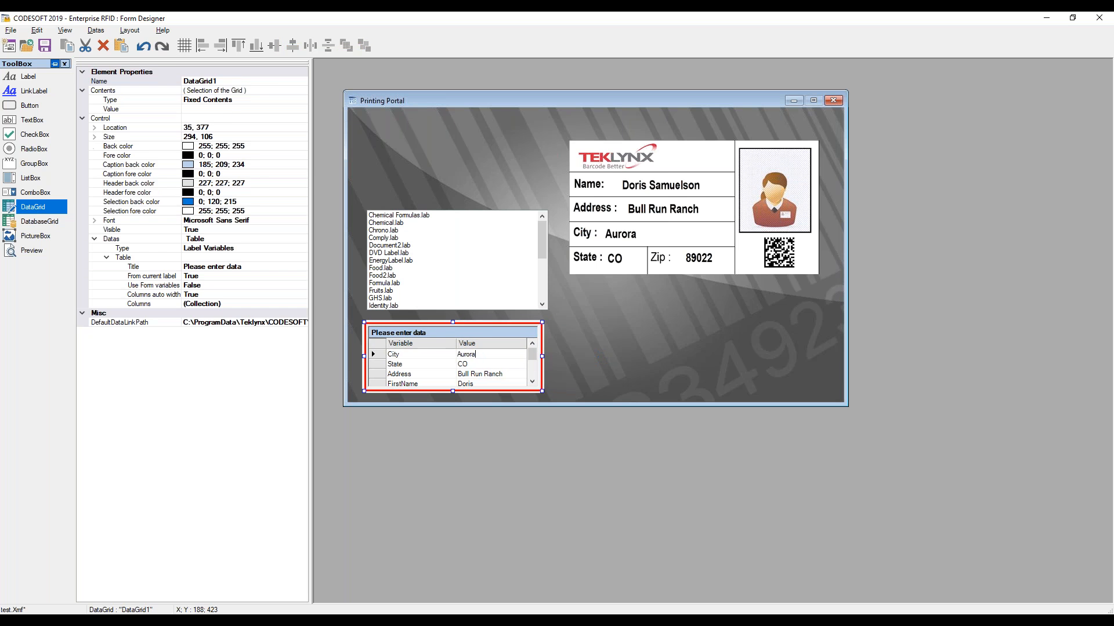
click(582, 367)
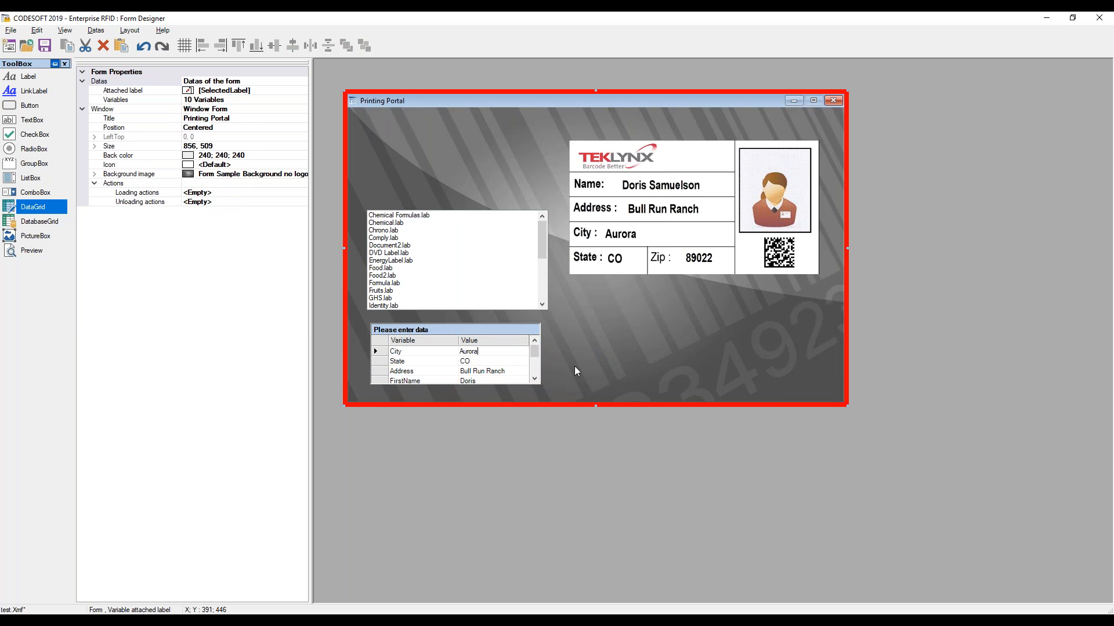
Run the form, select IdentityRTF.lab and enter Testing123 as the Name variable to test the grid
key(F5)
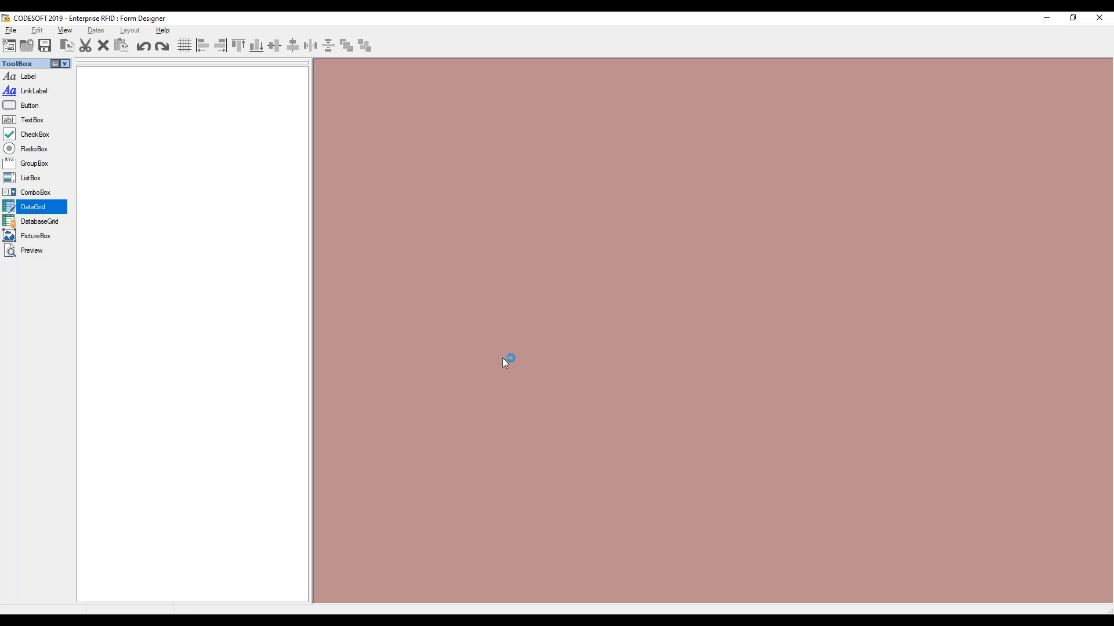
click(544, 305)
click(544, 305)
click(368, 298)
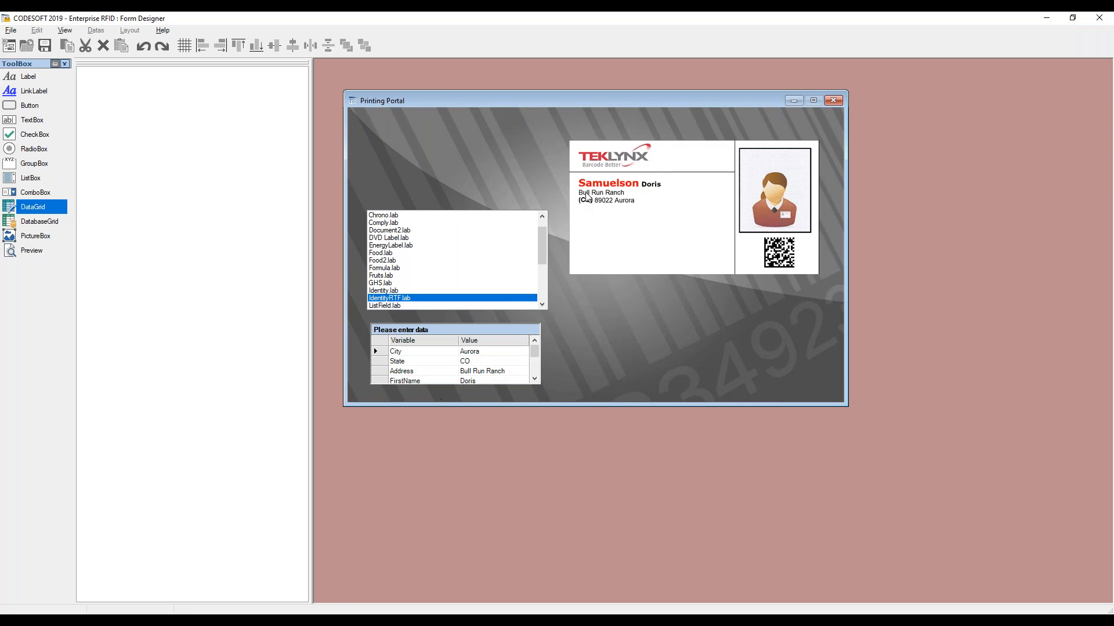
drag(535, 351, 535, 368)
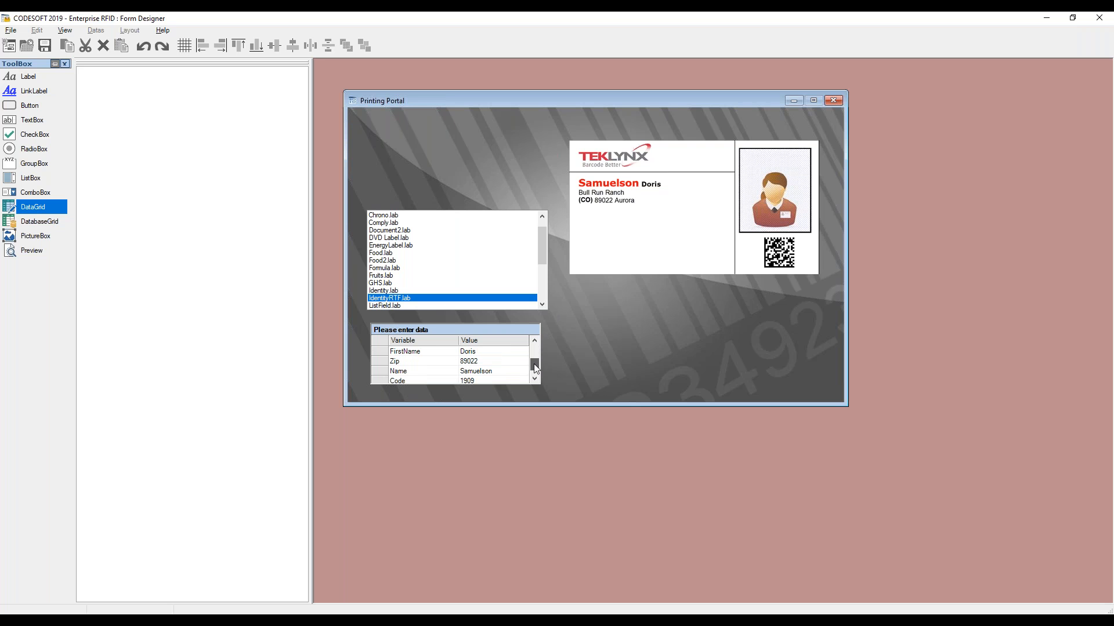
click(502, 372)
text(Testing123)
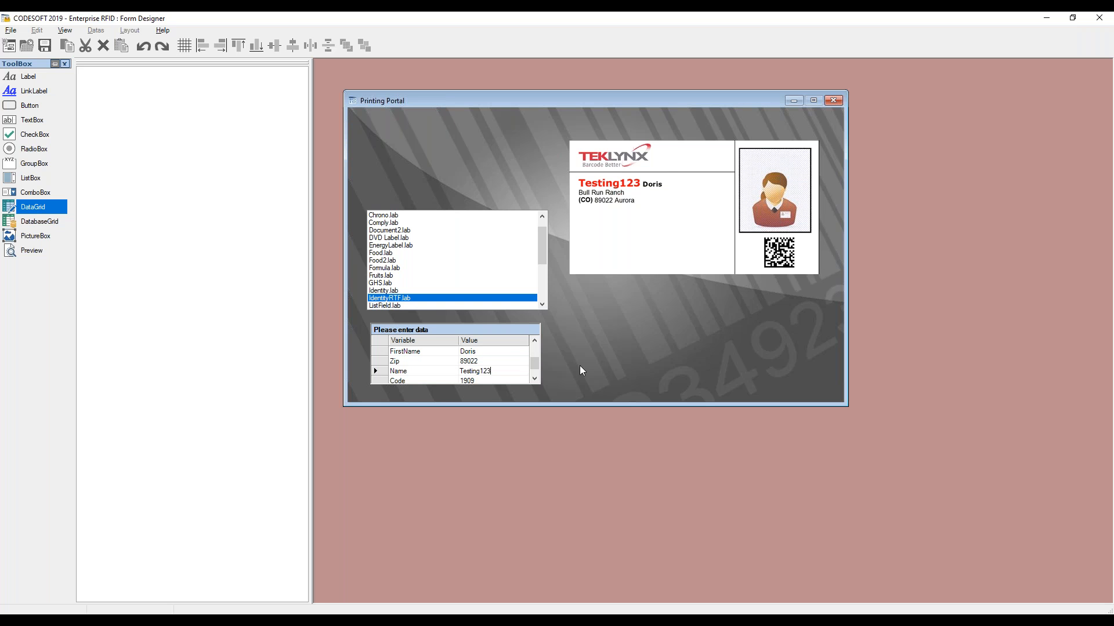
key(F5)
Add a label about 199 × 23 above the list box with the text Select a Label
click(510, 350)
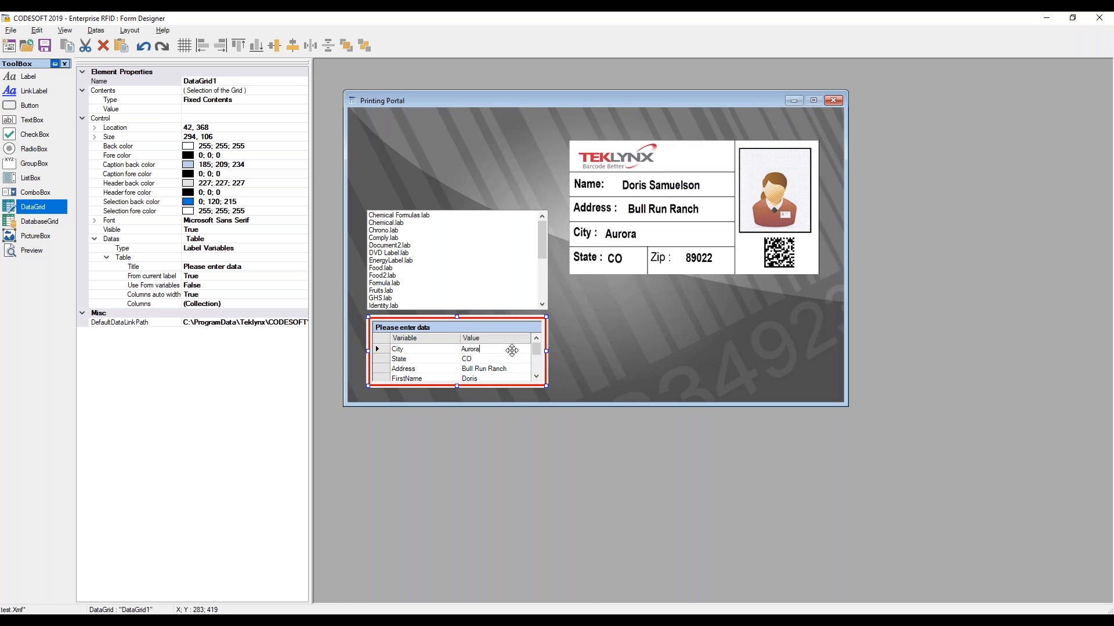
click(27, 82)
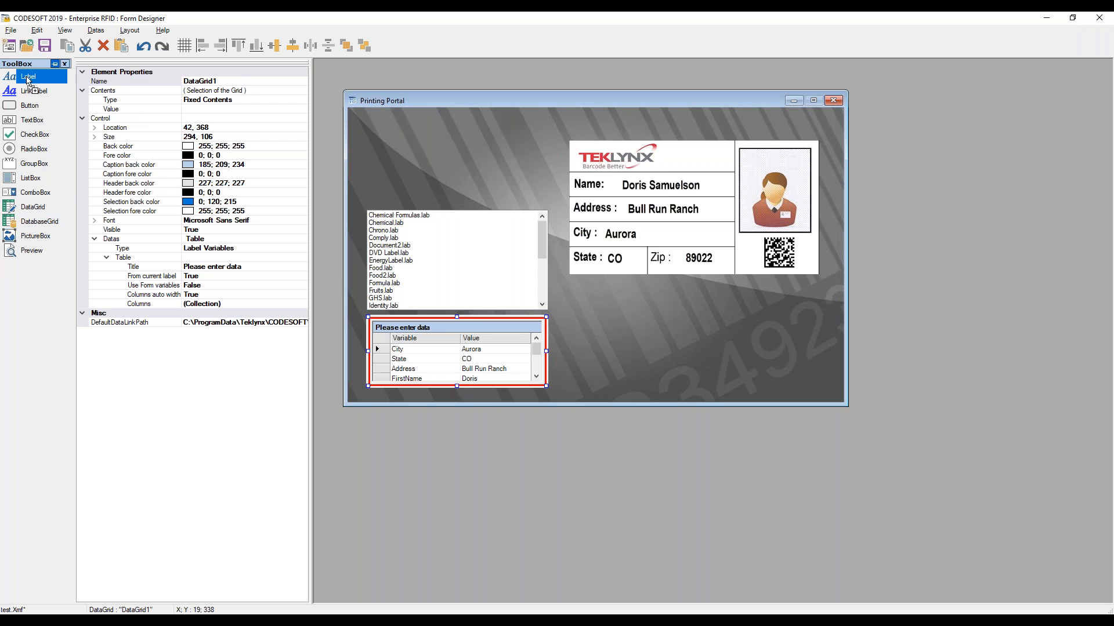
click(374, 166)
drag(397, 176, 491, 184)
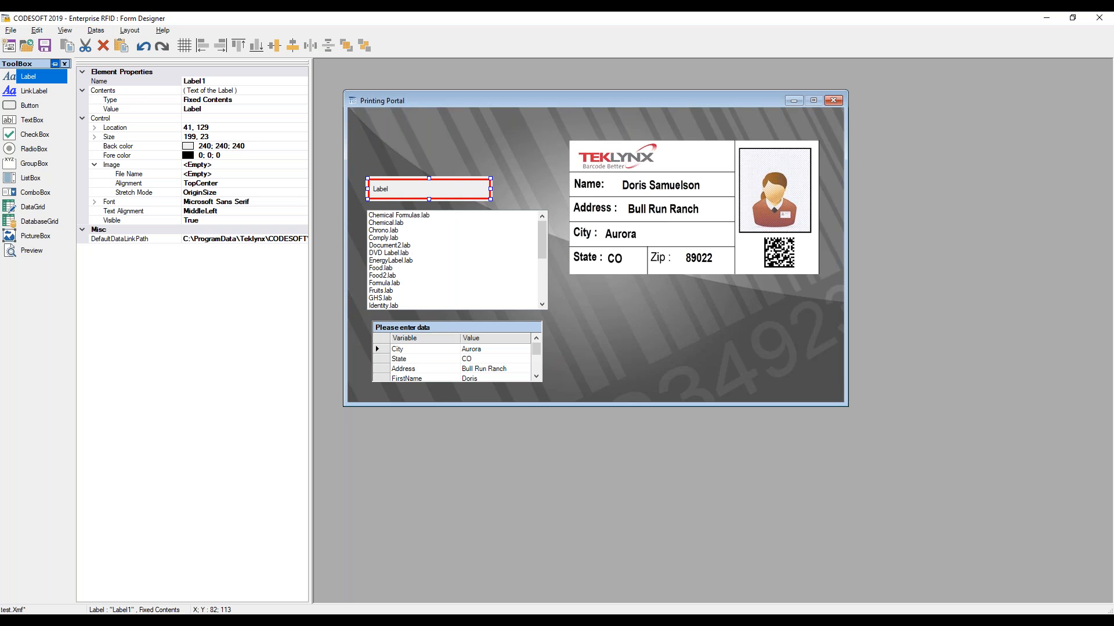
click(208, 109)
text(Select a)
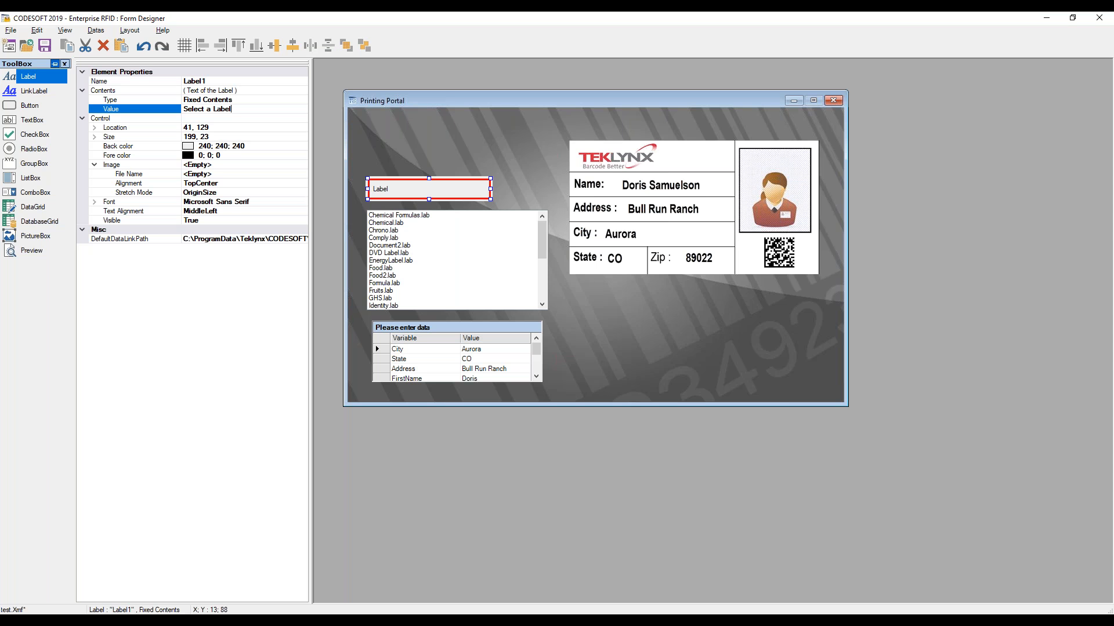
click(518, 193)
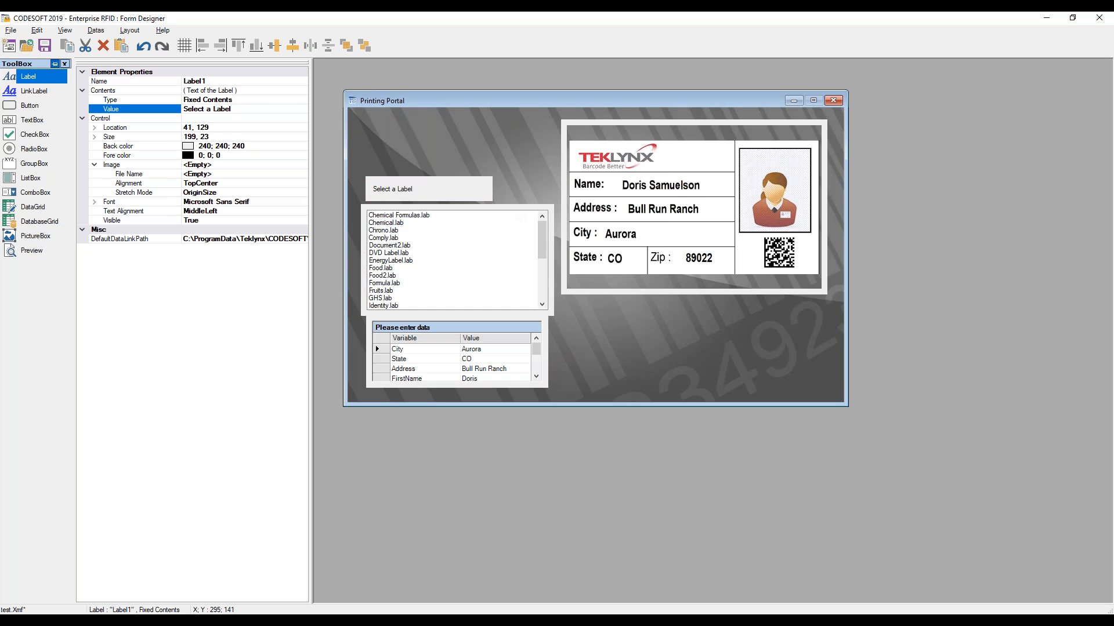
Set the Select a Label caption's font to Verdana, Bold, size 10
click(402, 192)
drag(410, 191, 409, 190)
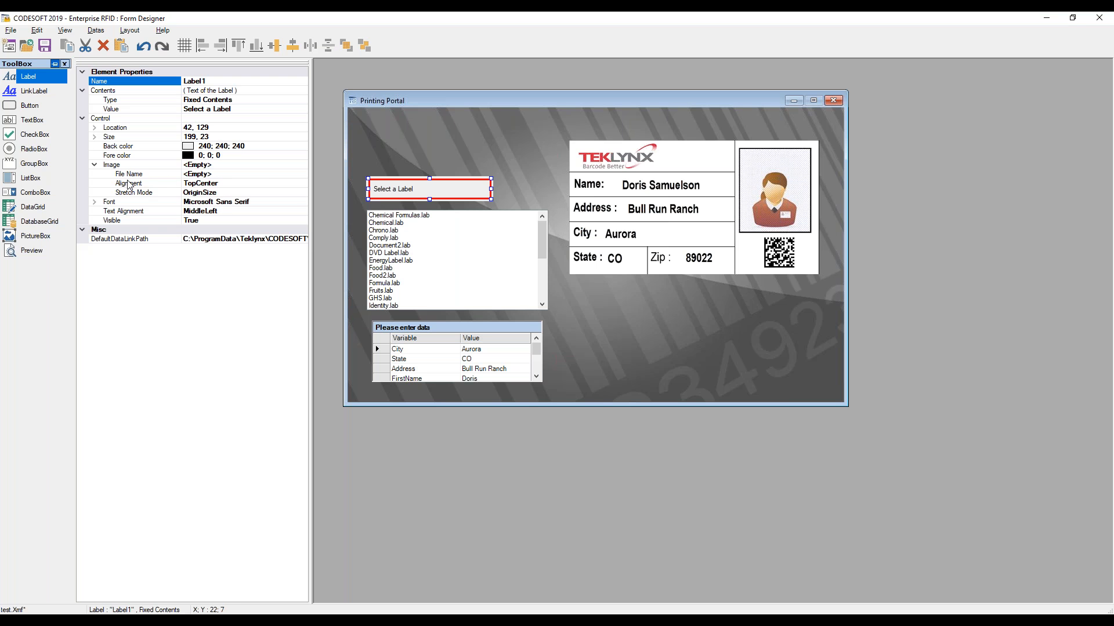
click(288, 203)
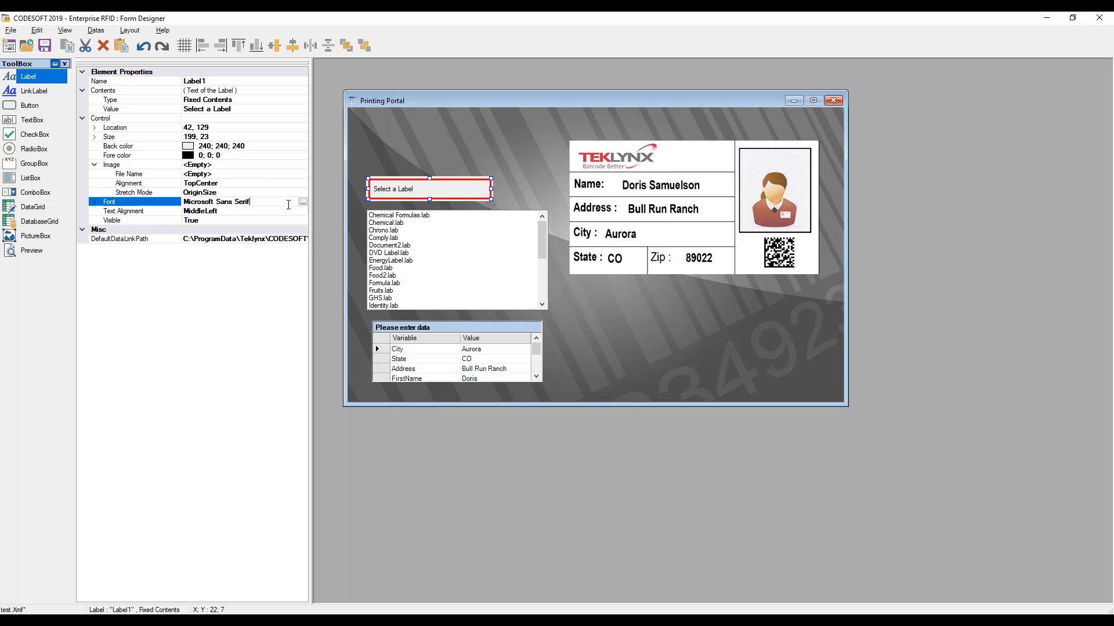
click(302, 202)
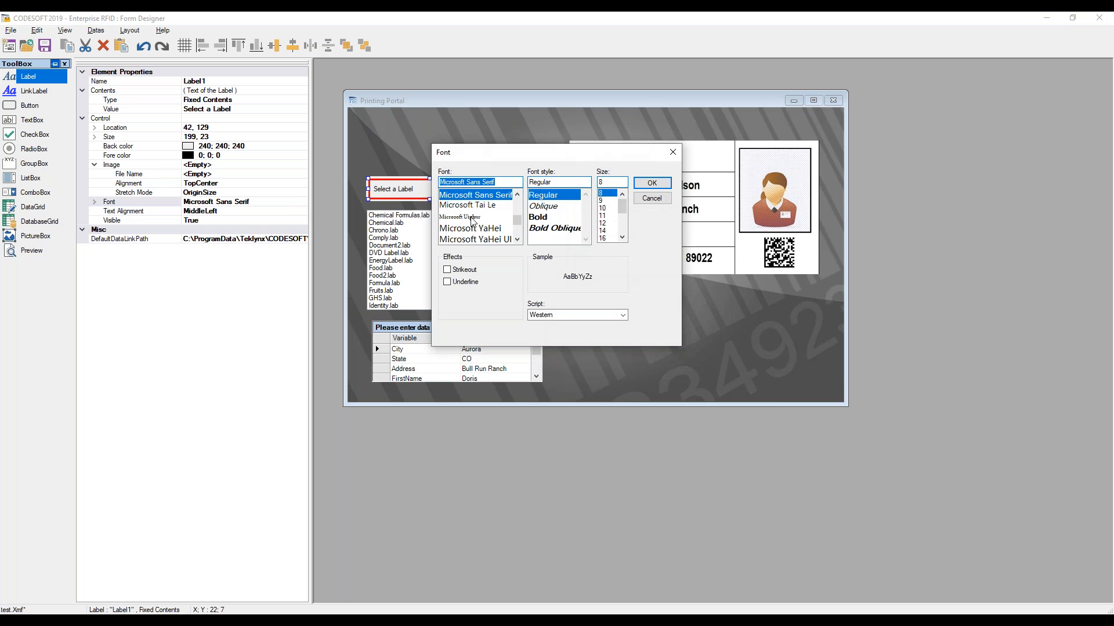
scroll(488, 200, down, 13)
click(487, 196)
click(536, 218)
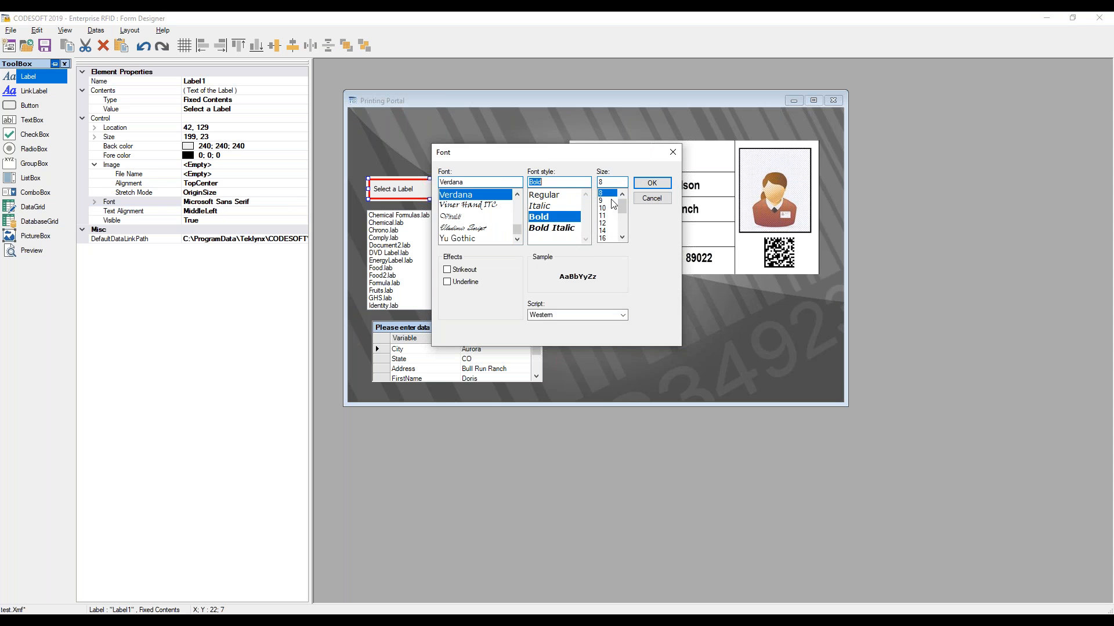
click(603, 208)
click(651, 183)
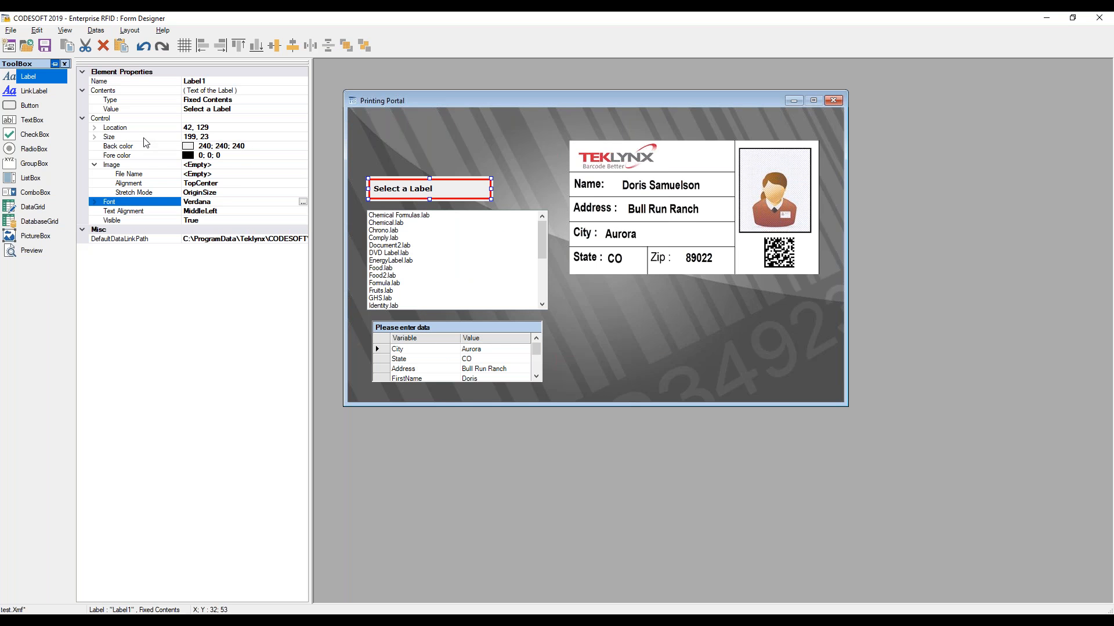
Set the Select a Label caption's back color to 255; 255; 255
click(224, 146)
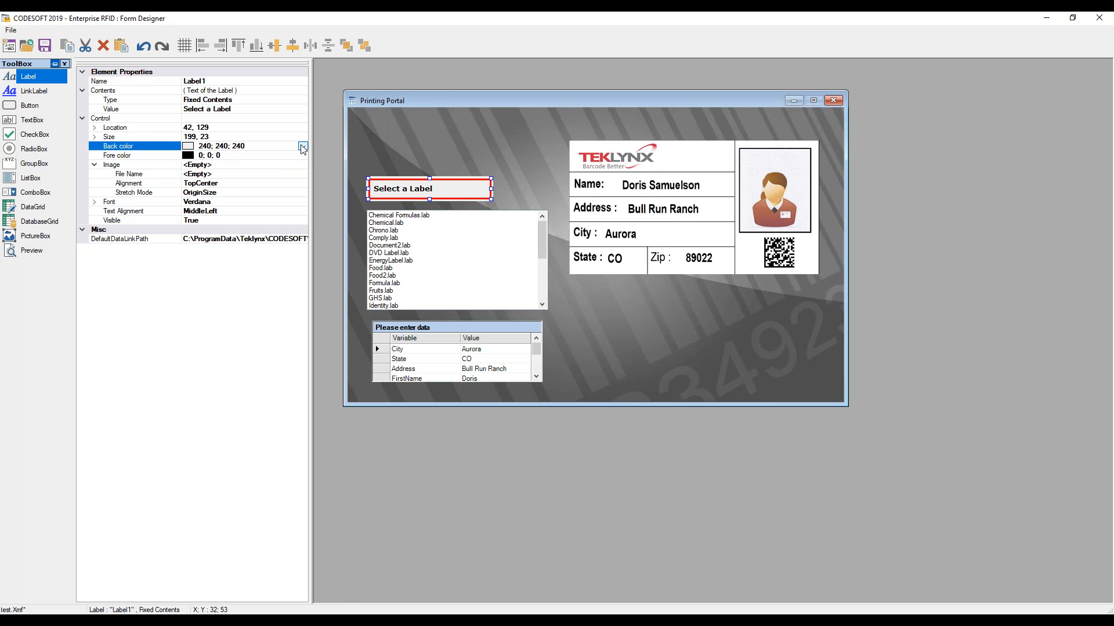
click(302, 147)
click(218, 157)
click(209, 169)
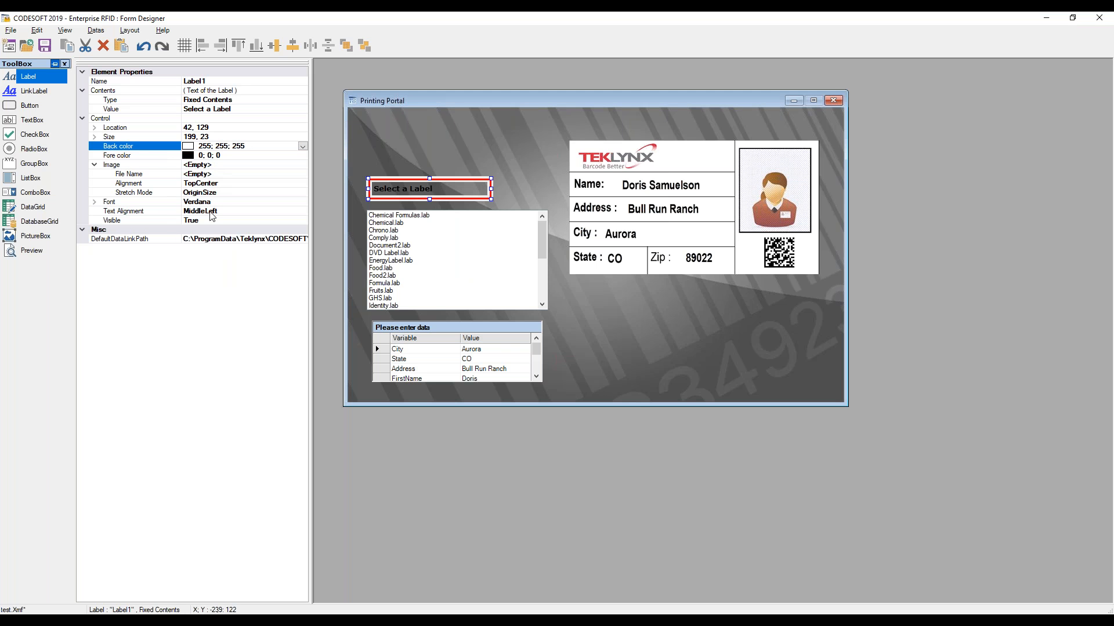
click(579, 363)
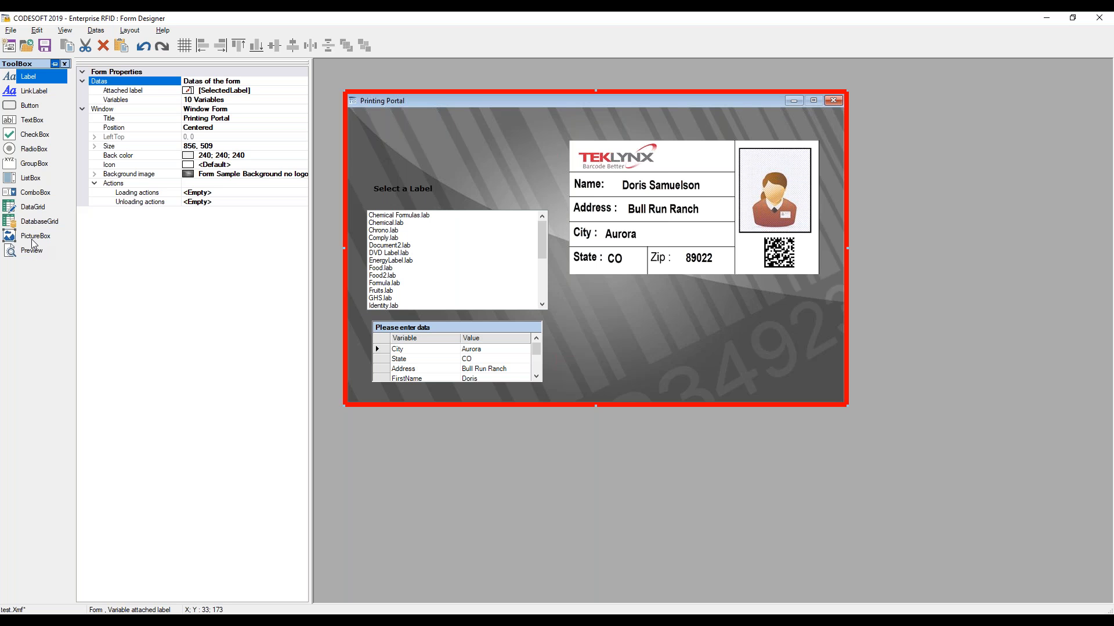
Add a picture box in the form's upper-left corner and load Teklynx.jpg as its image
click(35, 238)
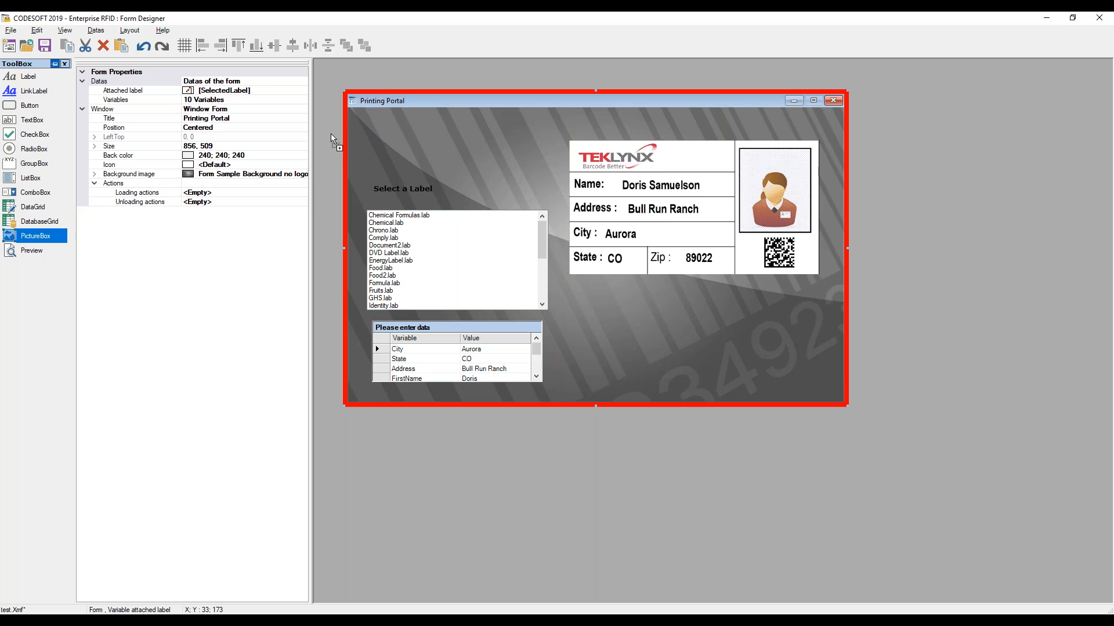
click(378, 127)
drag(403, 145, 401, 143)
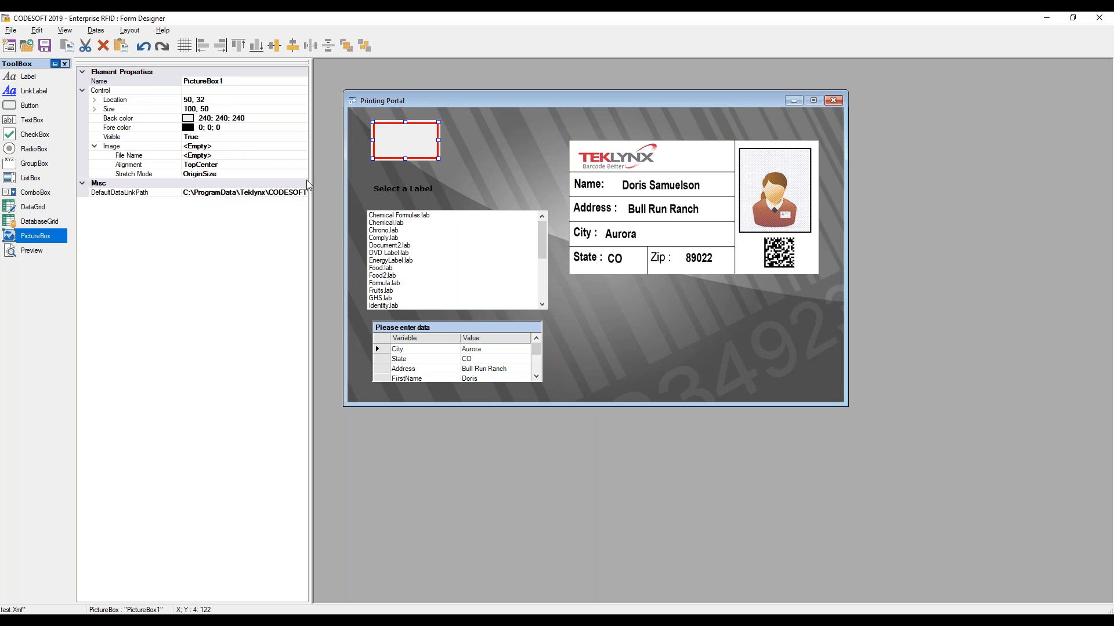
click(218, 155)
click(303, 156)
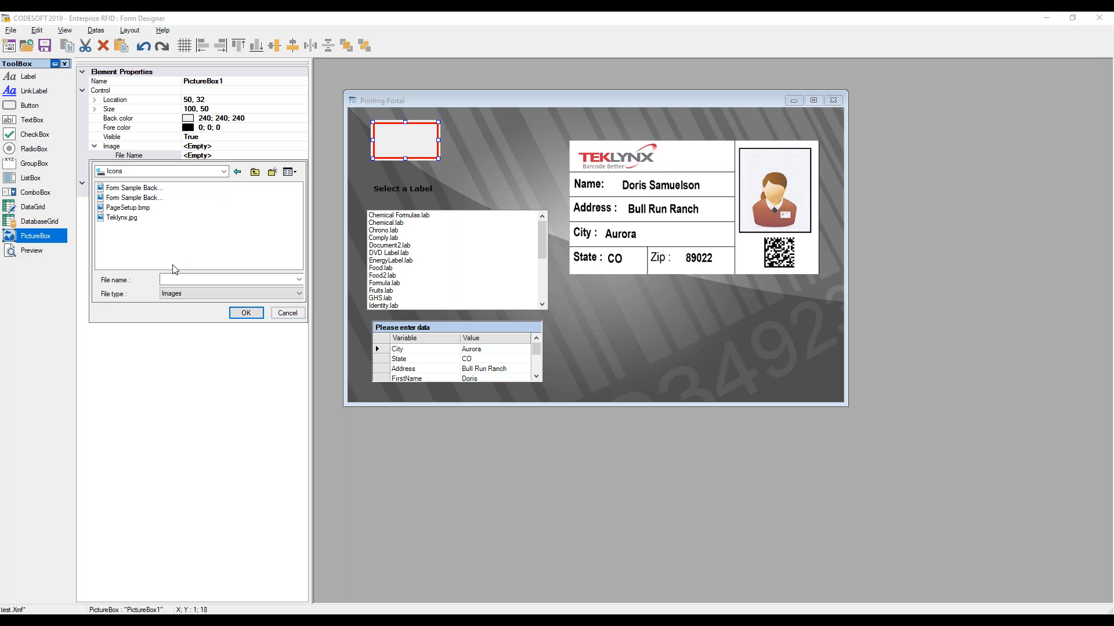
click(129, 219)
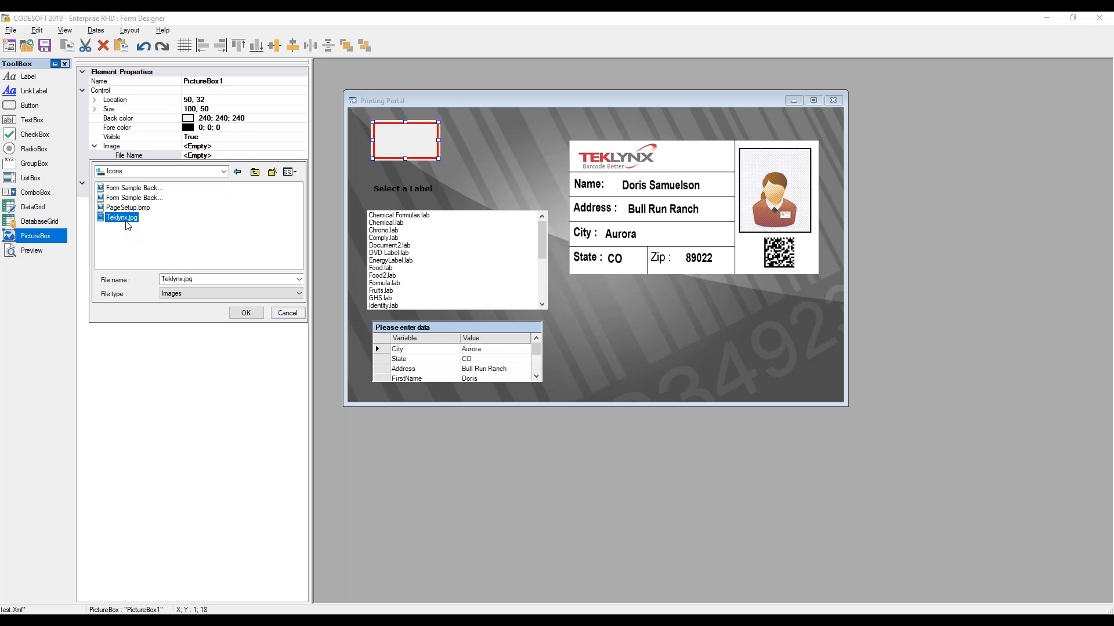
click(244, 313)
Set the picture box's stretch mode to KeepRatioStretch and enlarge it to about 157 × 54
click(298, 174)
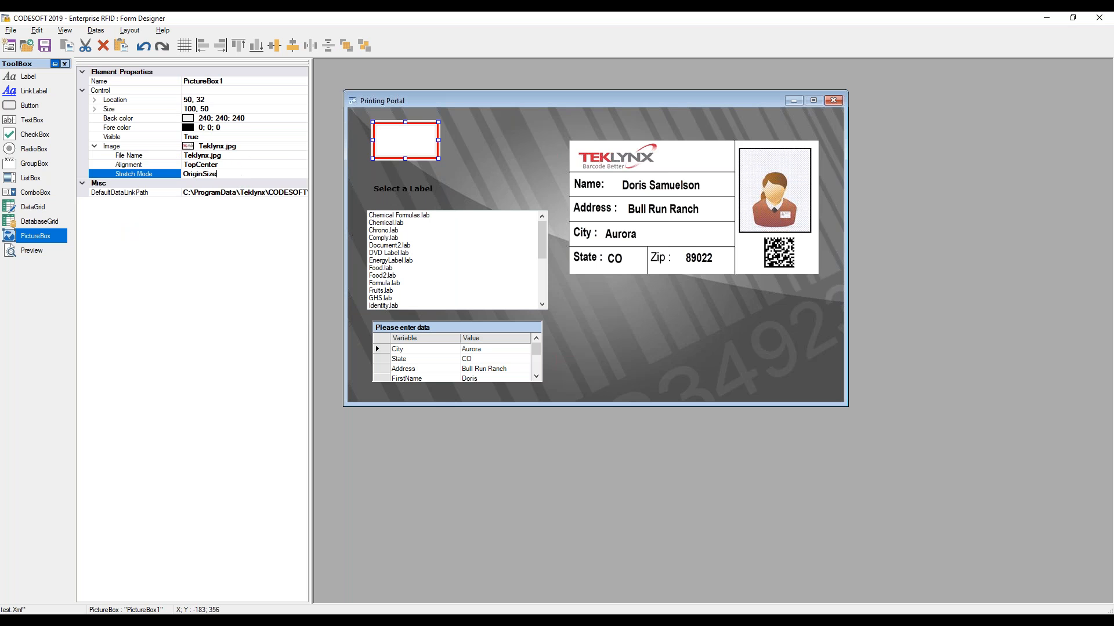
click(302, 174)
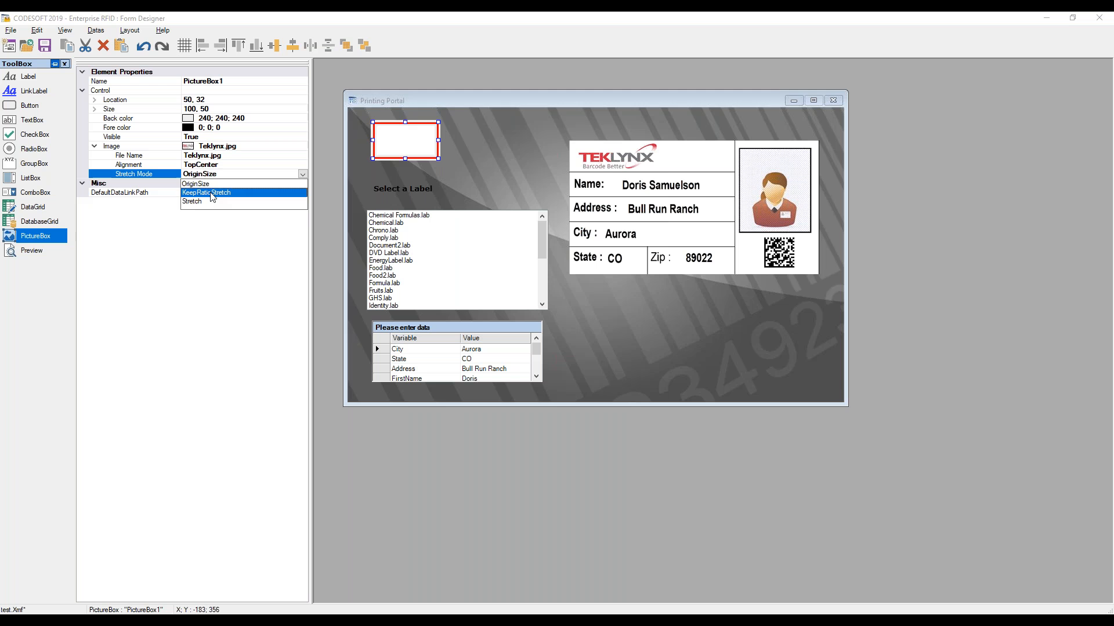
click(220, 198)
mouse_move(439, 159)
mouse_down()
mouse_move(488, 165)
mouse_move(438, 145)
mouse_up()
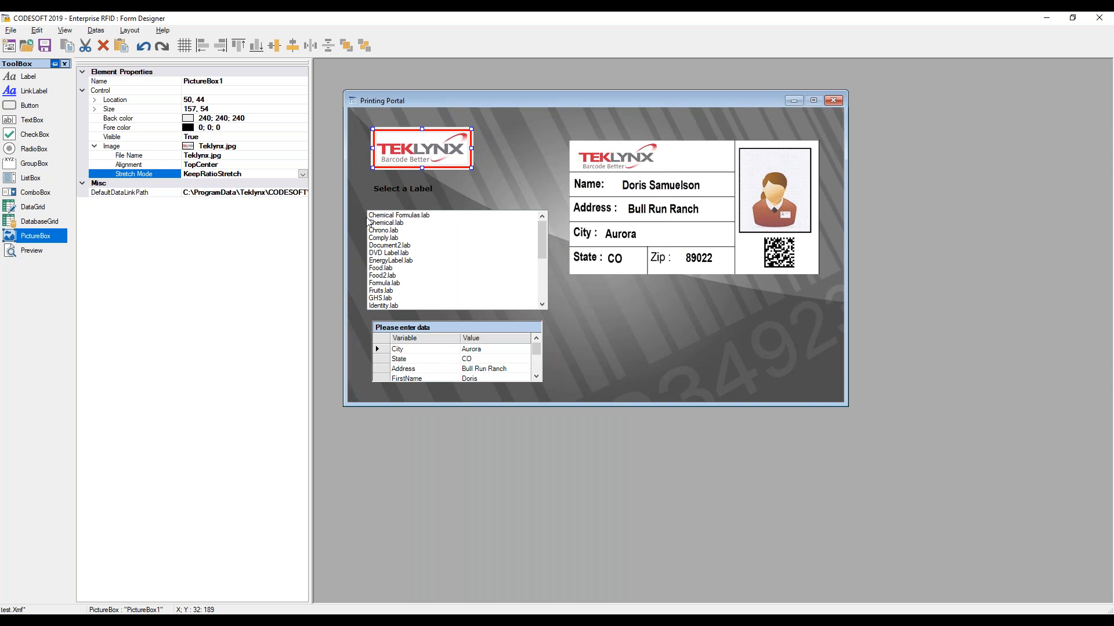
Align the logo, Select a Label caption, list box and data grid along their left edges
ctrl+click(390, 191)
ctrl+click(382, 241)
ctrl+click(397, 348)
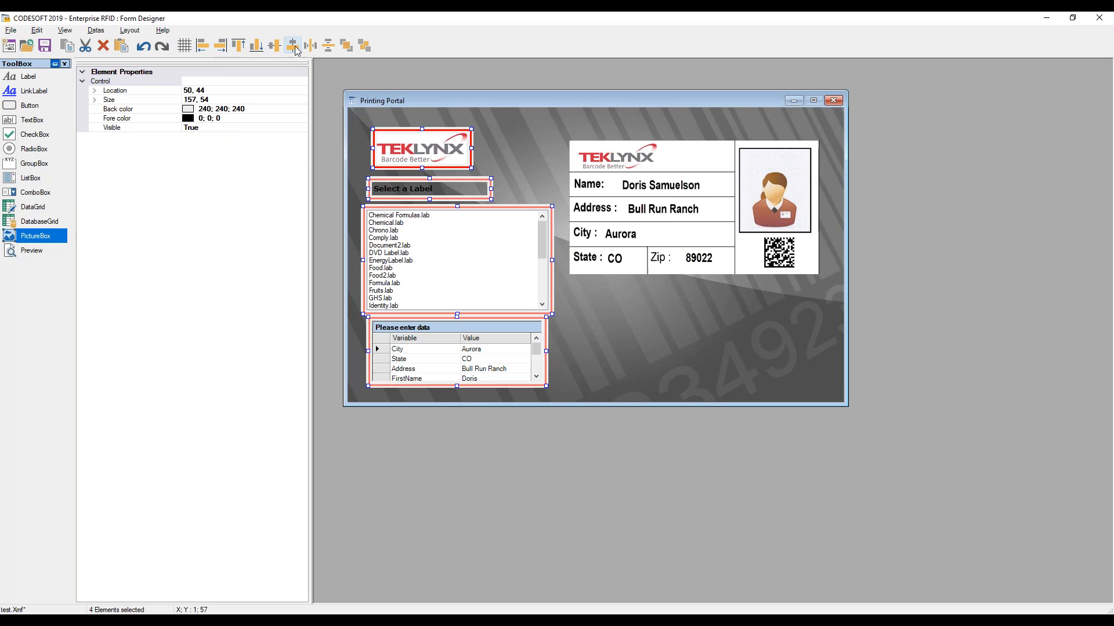
click(203, 46)
drag(396, 235, 391, 235)
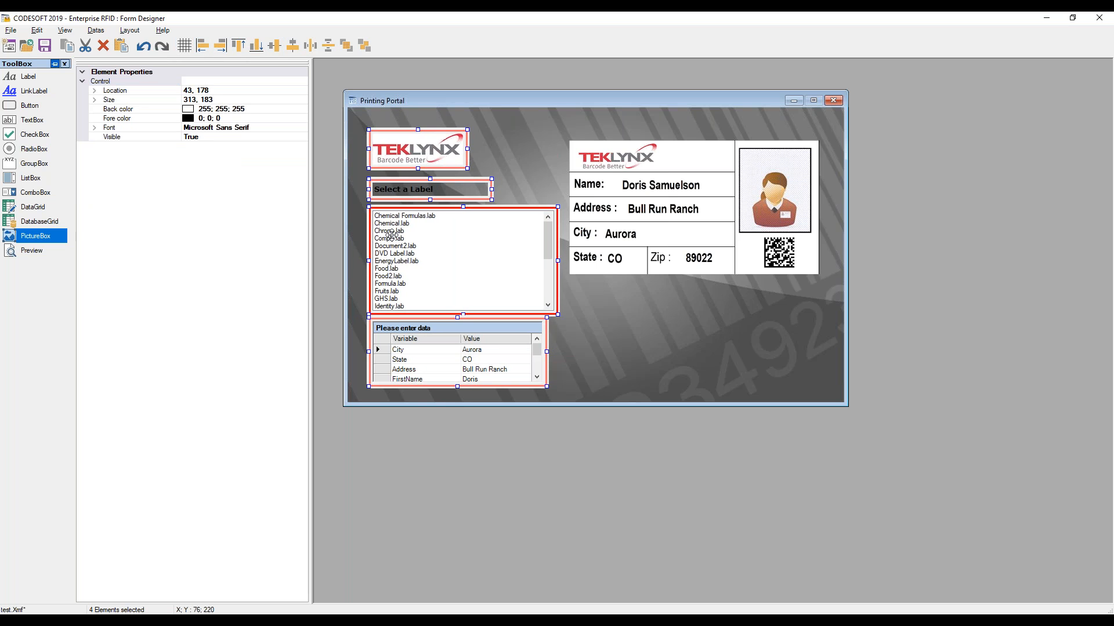
click(578, 336)
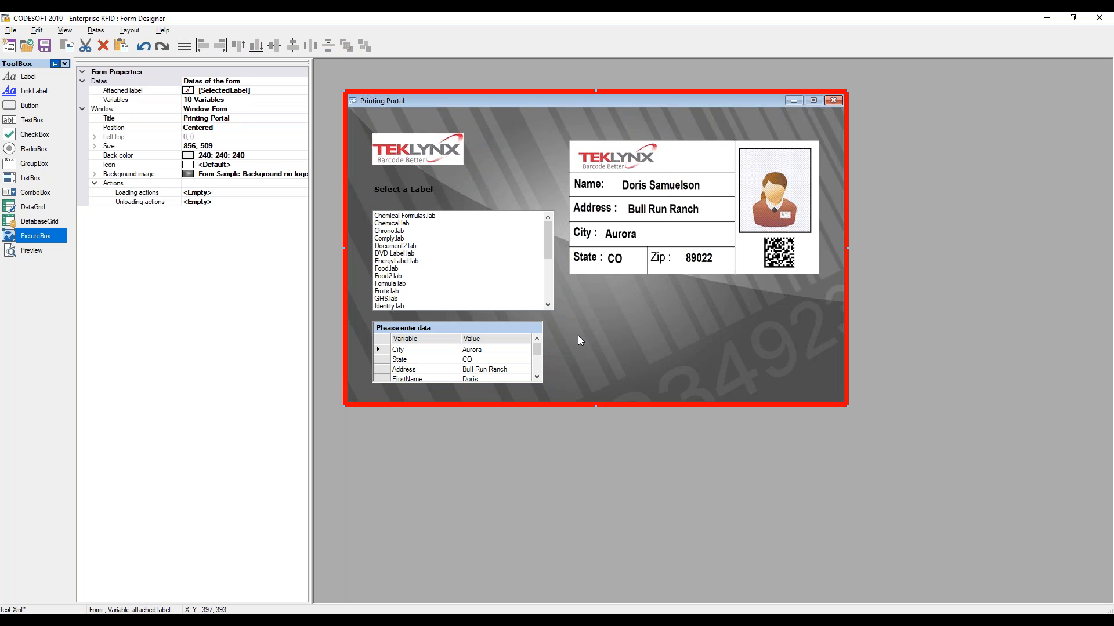
Add two labels to the right of the data grid, one above the other
click(23, 77)
click(583, 301)
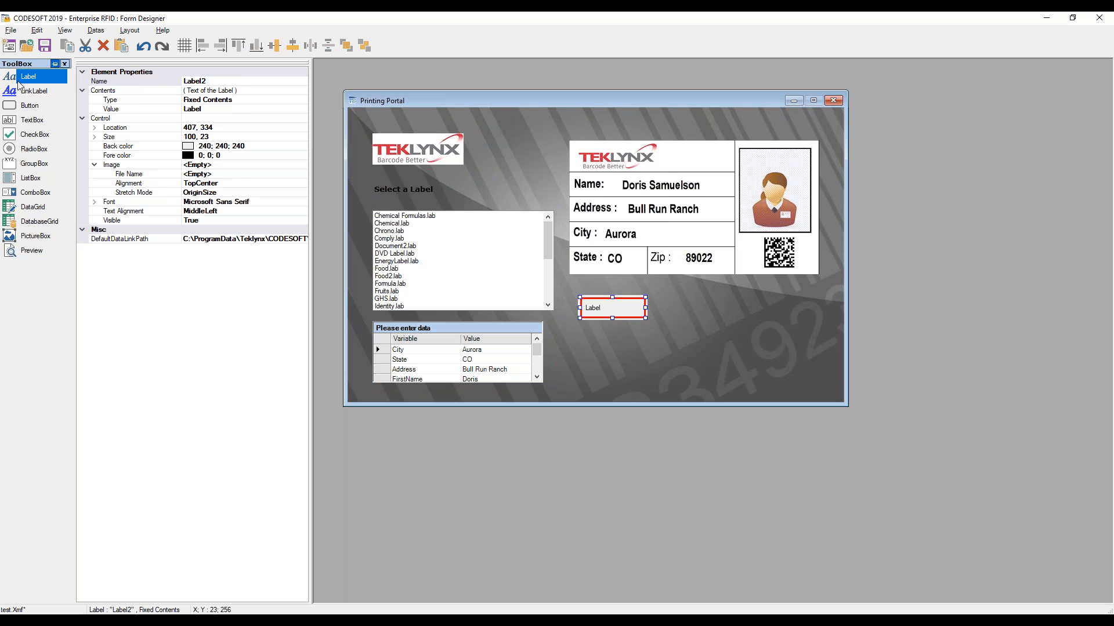
click(583, 352)
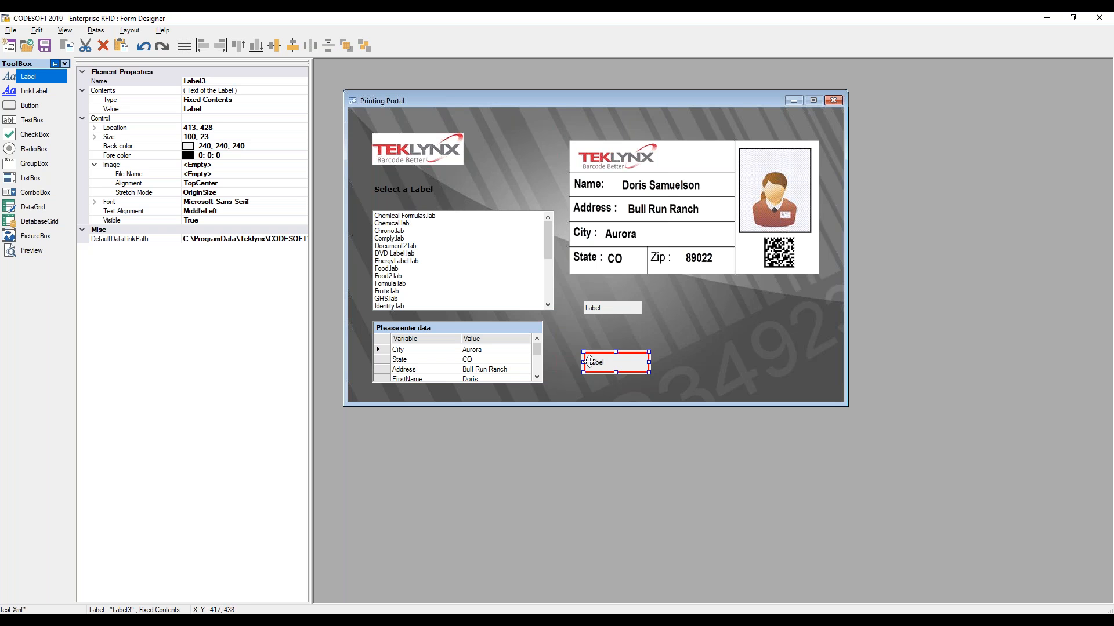
Set the upper new label's text to Printer
click(592, 309)
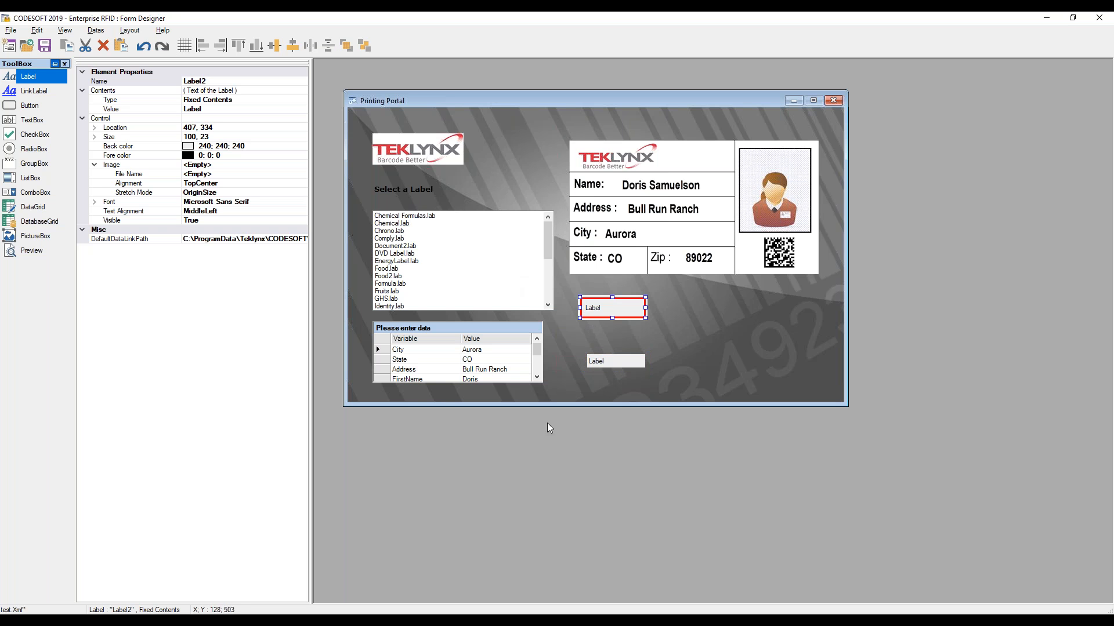
click(222, 112)
text(Printer)
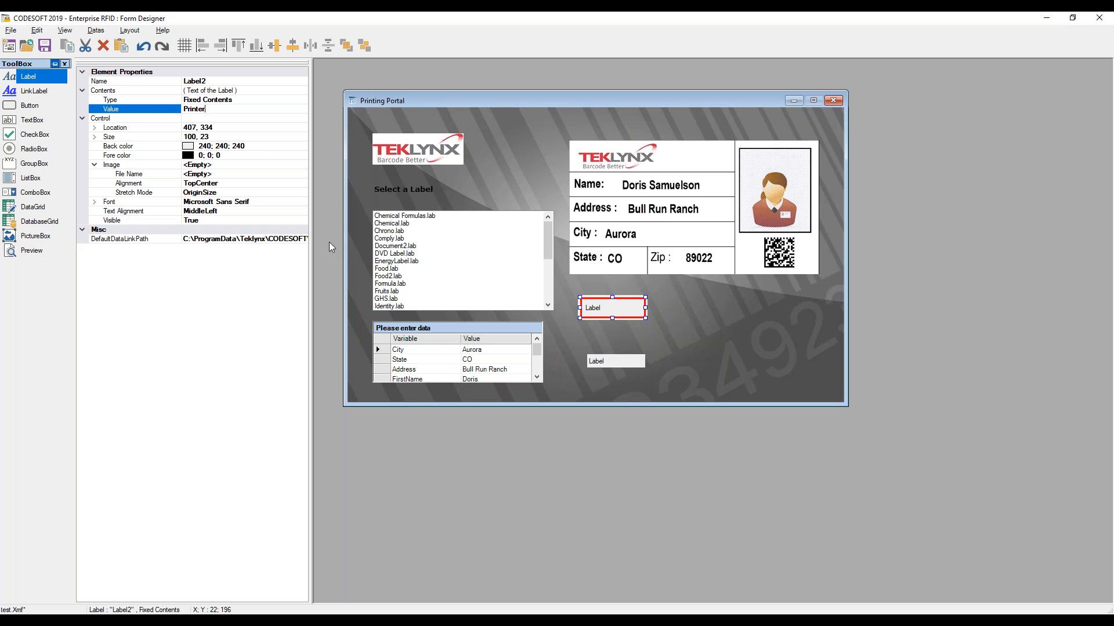
key(Return)
Set the lower new label's text to Quantity
click(610, 363)
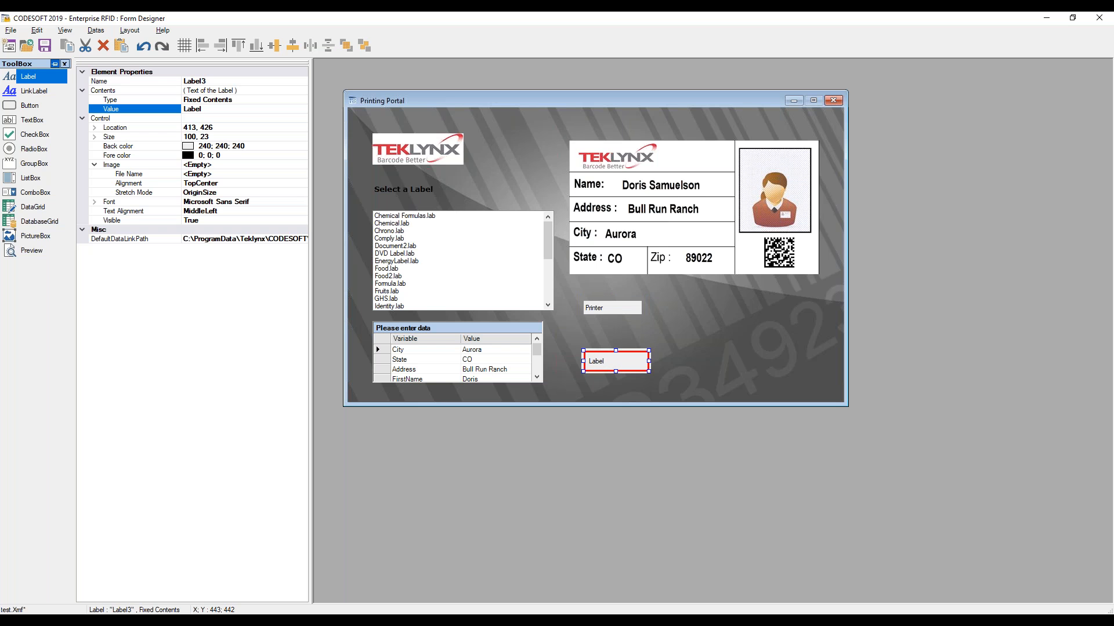
click(171, 113)
text(Auantity)
click(662, 359)
click(619, 361)
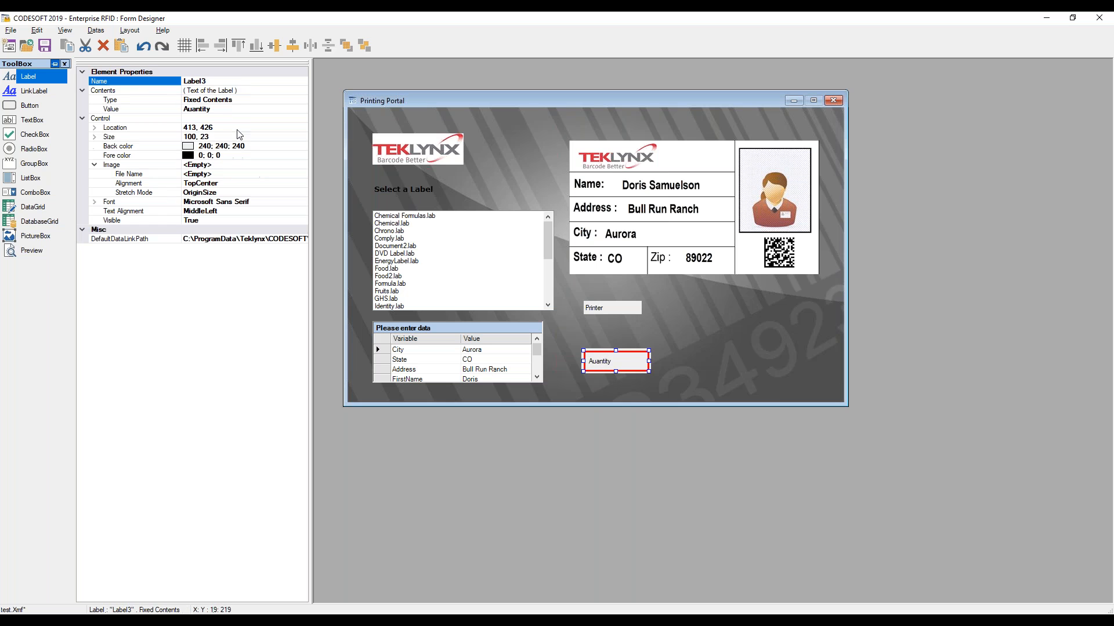
click(194, 109)
key(BackSpace)
text(Q)
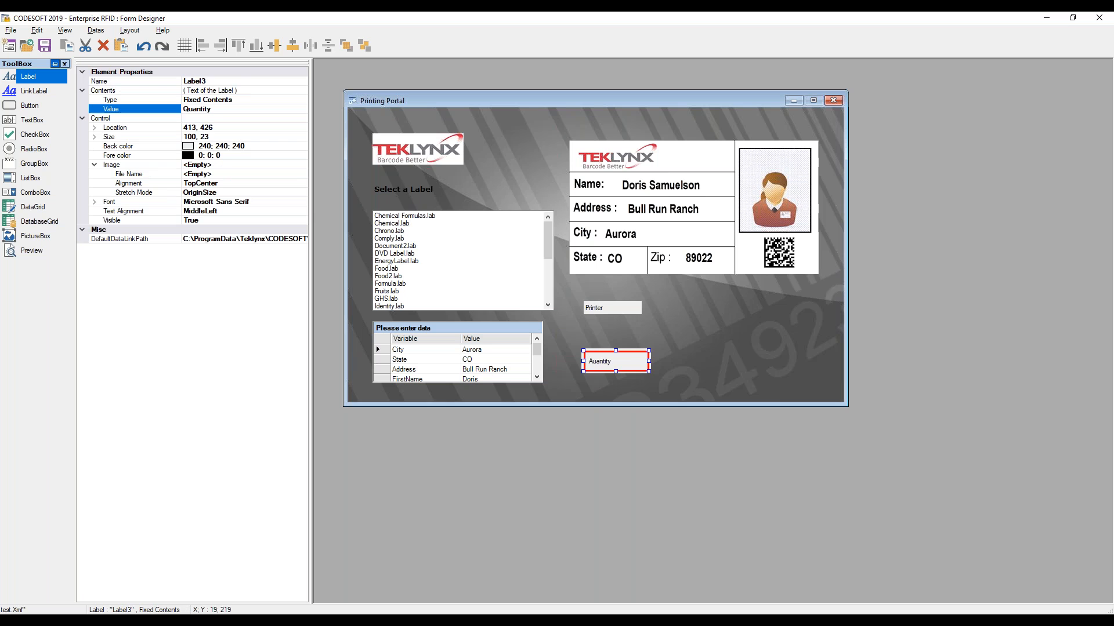
key(Return)
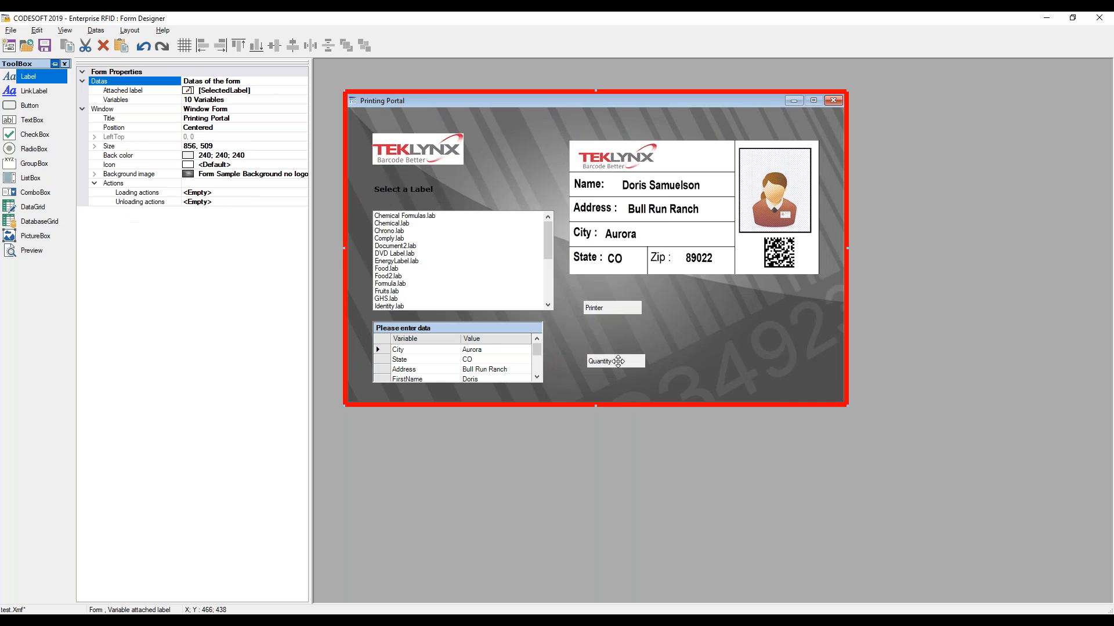
Set the Printer and Quantity labels' font to Verdana, Bold, size 10
ctrl+click(596, 309)
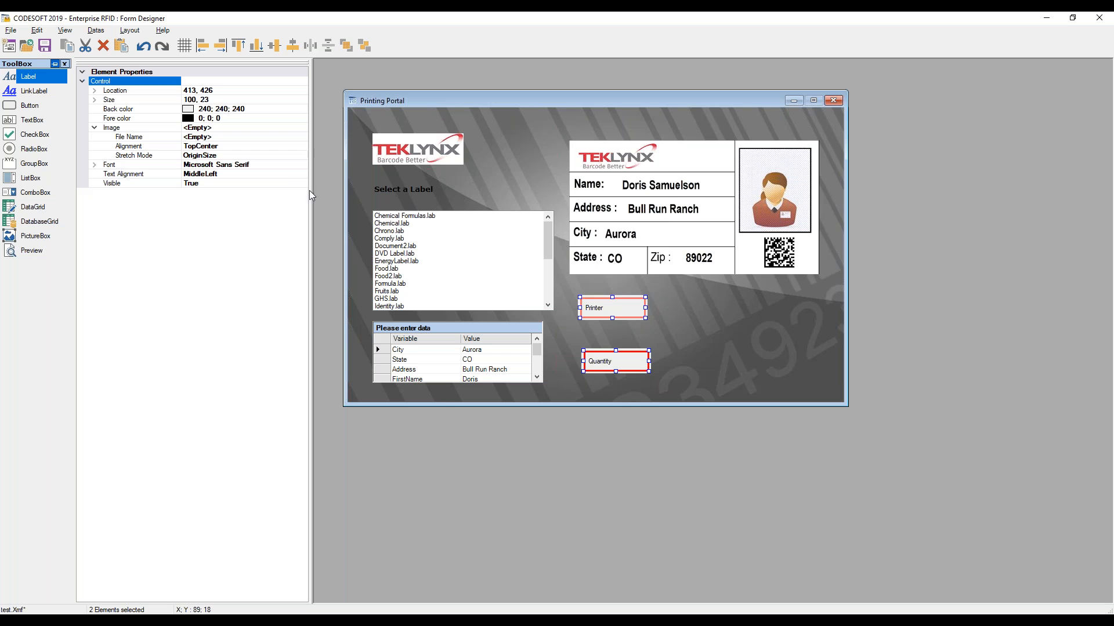
click(289, 166)
click(303, 164)
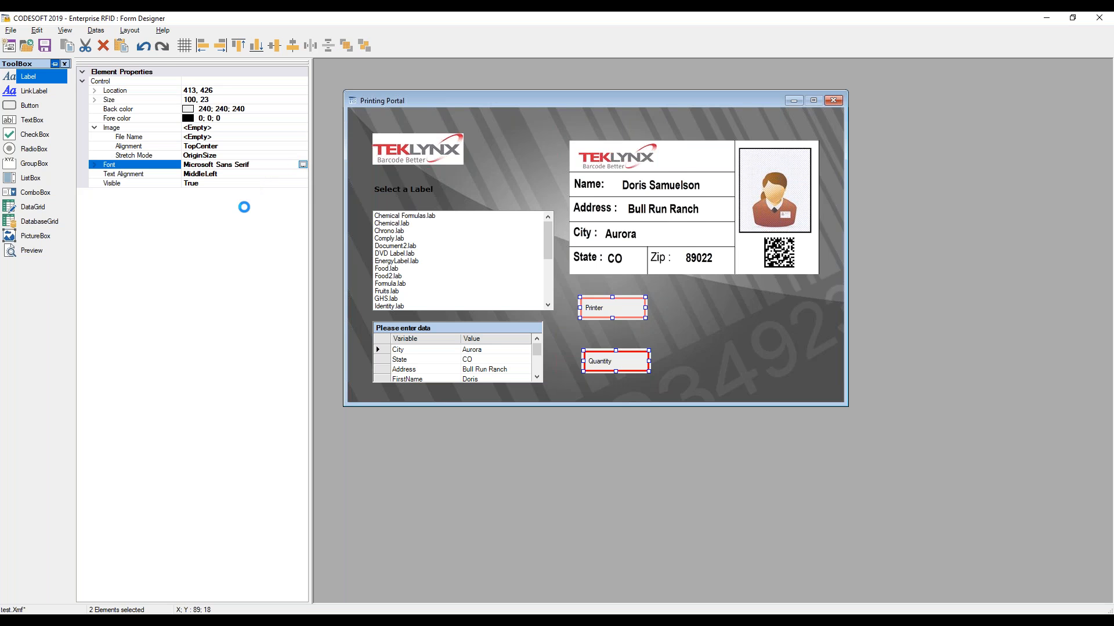
text(v)
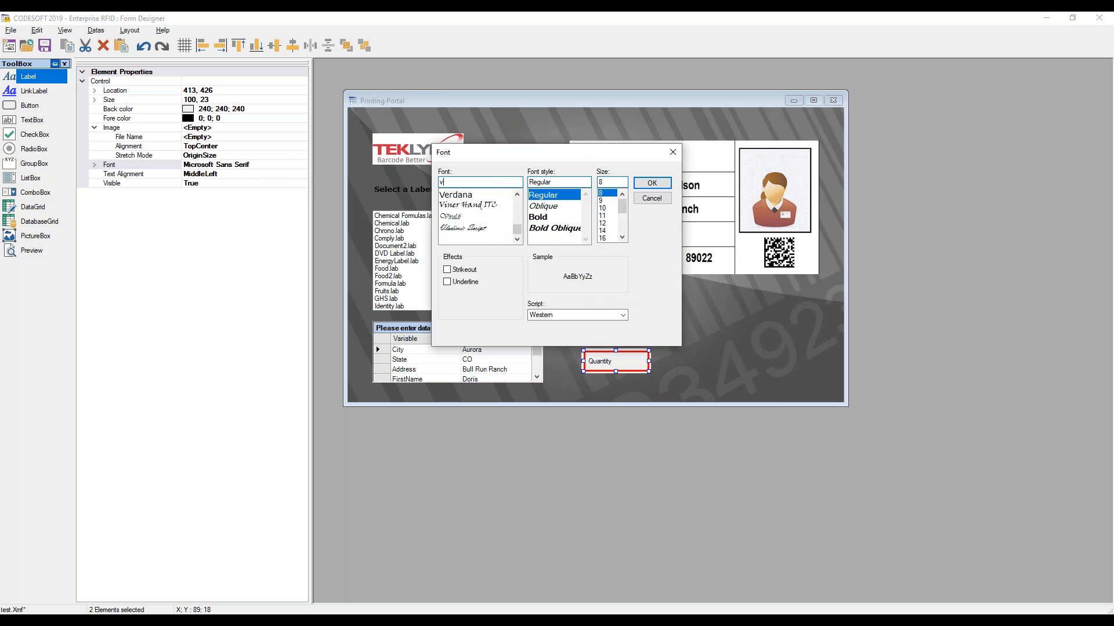
click(471, 195)
click(530, 217)
click(603, 208)
click(644, 188)
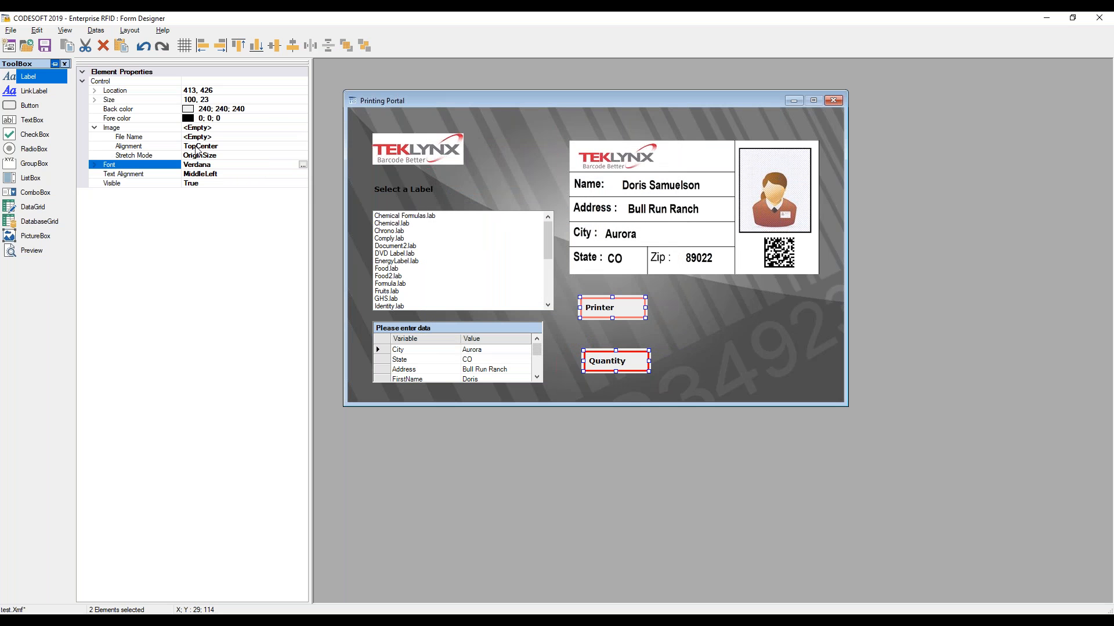
Set the Printer and Quantity labels' back color to 255; 255; 255
click(260, 110)
click(302, 109)
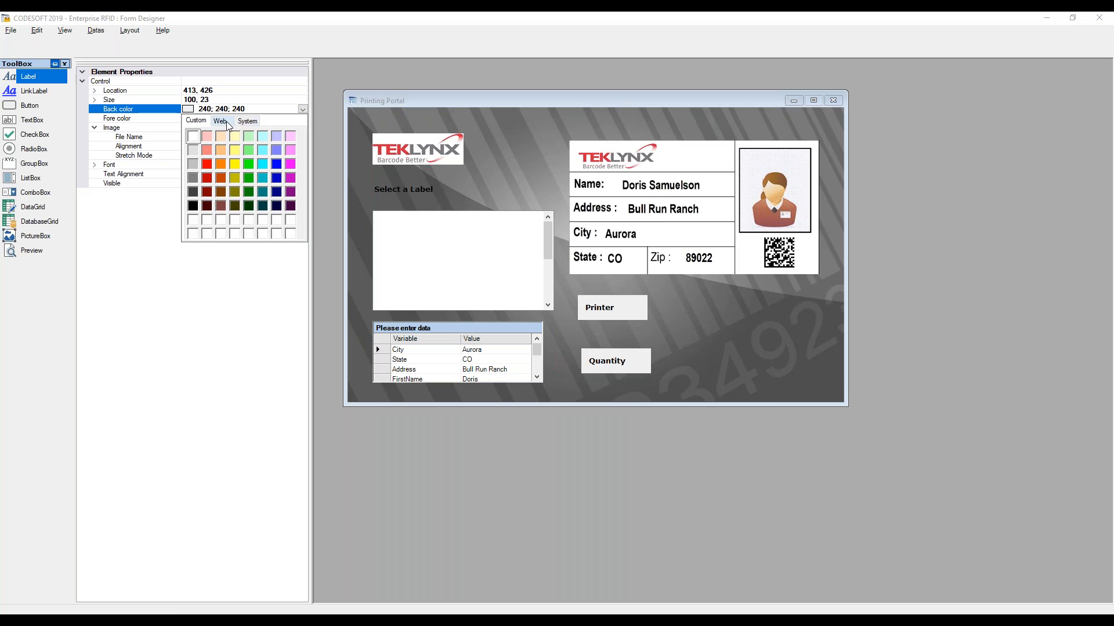
click(225, 146)
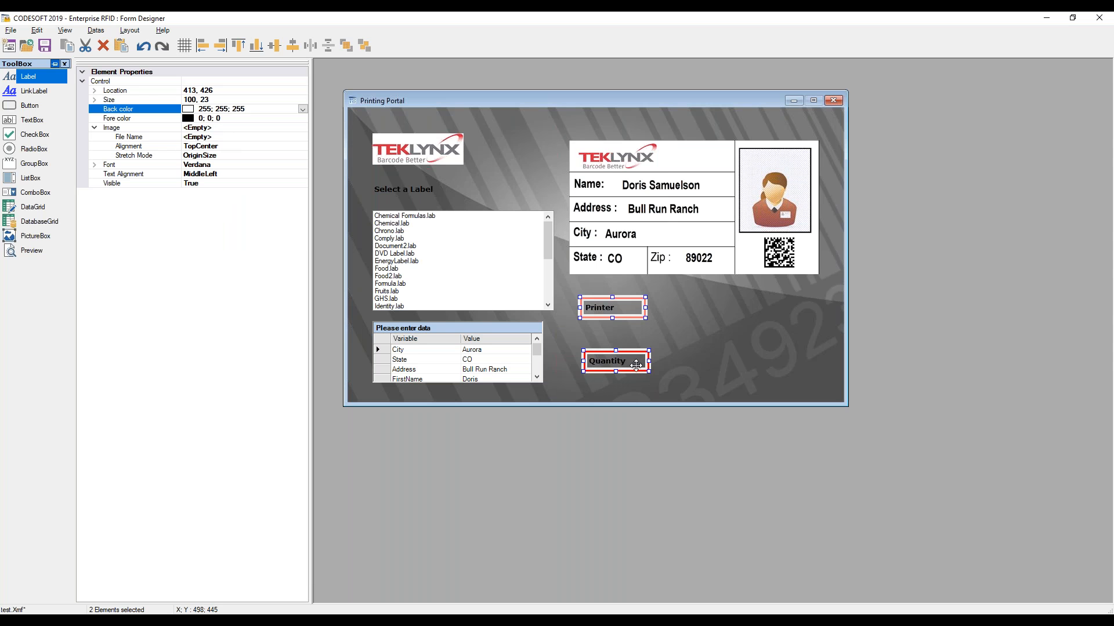
Align the Printer and Quantity labels along their left edges and shift them slightly left
click(203, 46)
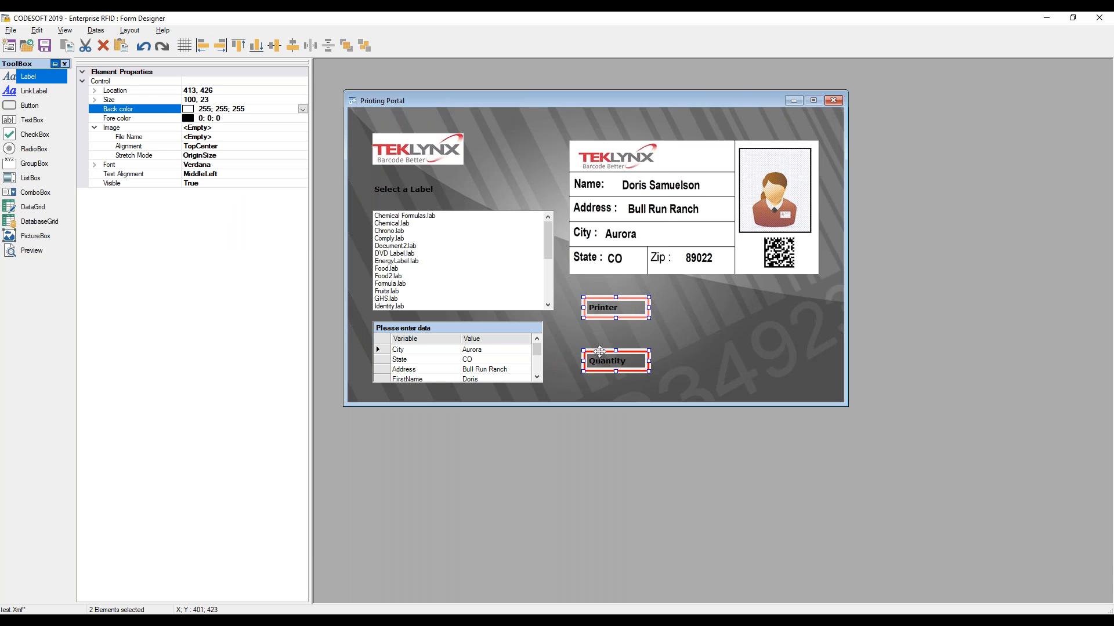
drag(608, 357, 601, 360)
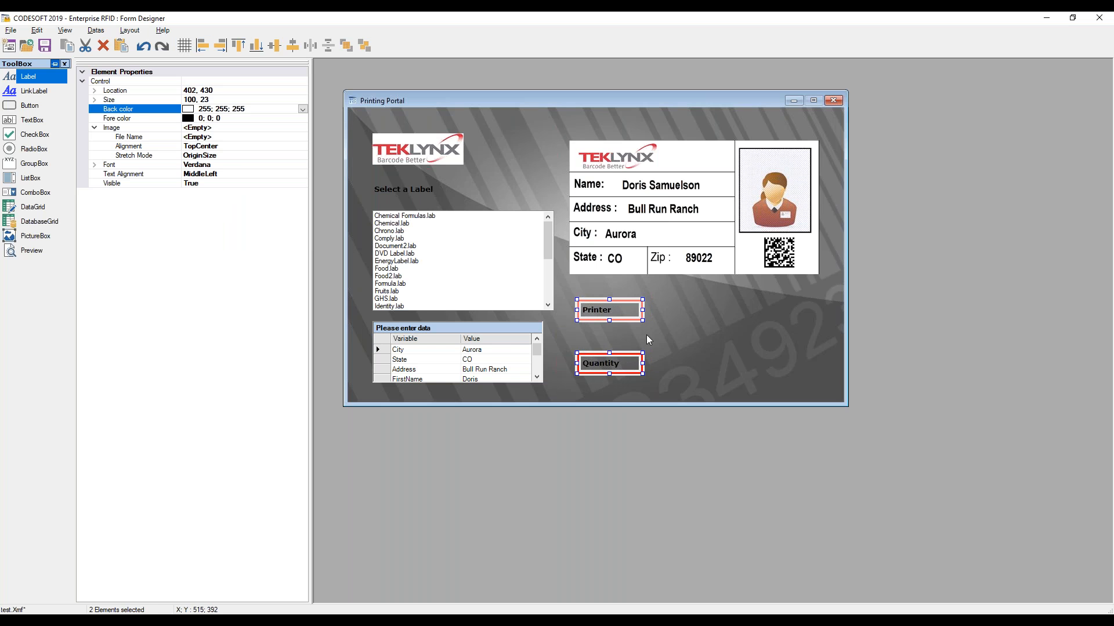
click(648, 337)
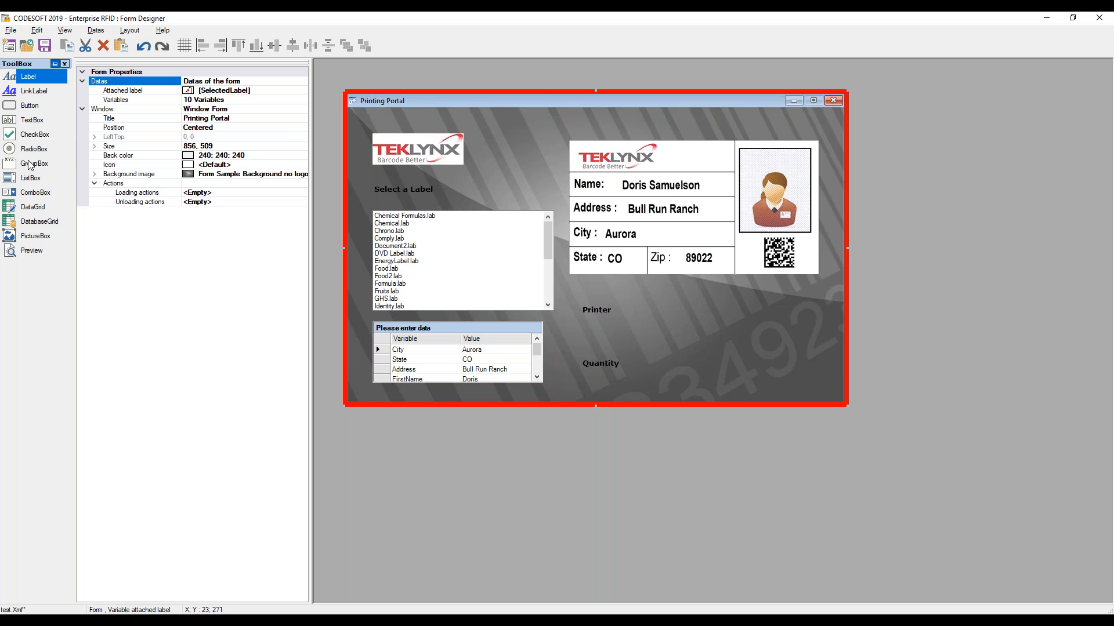
Place a combo box beside the Printer label and widen it to about 180 px
click(32, 193)
click(650, 307)
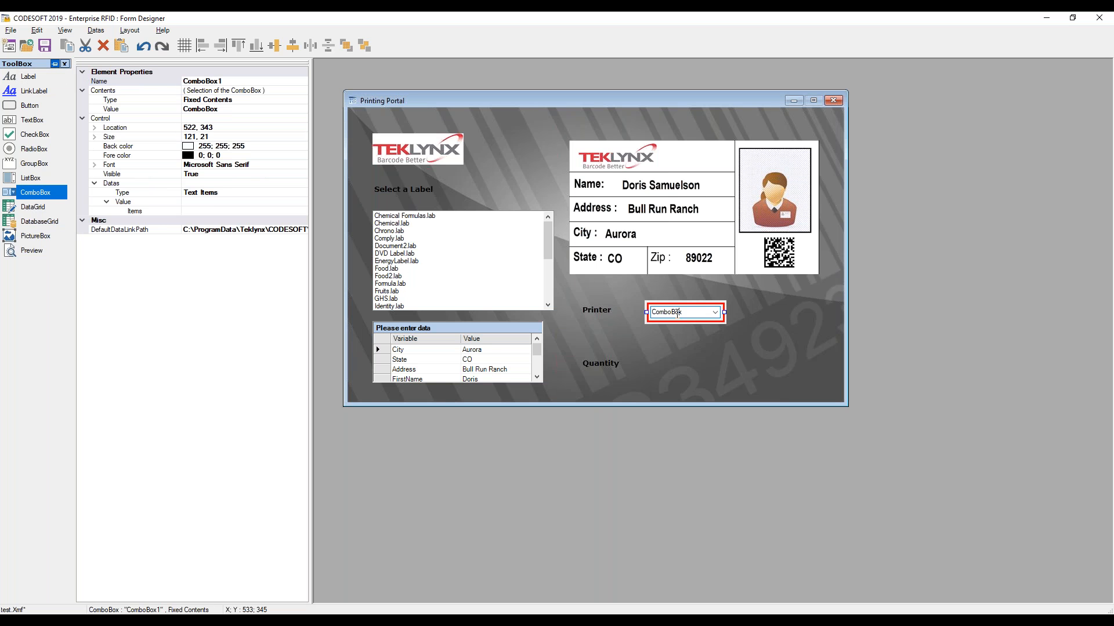
drag(724, 312, 758, 315)
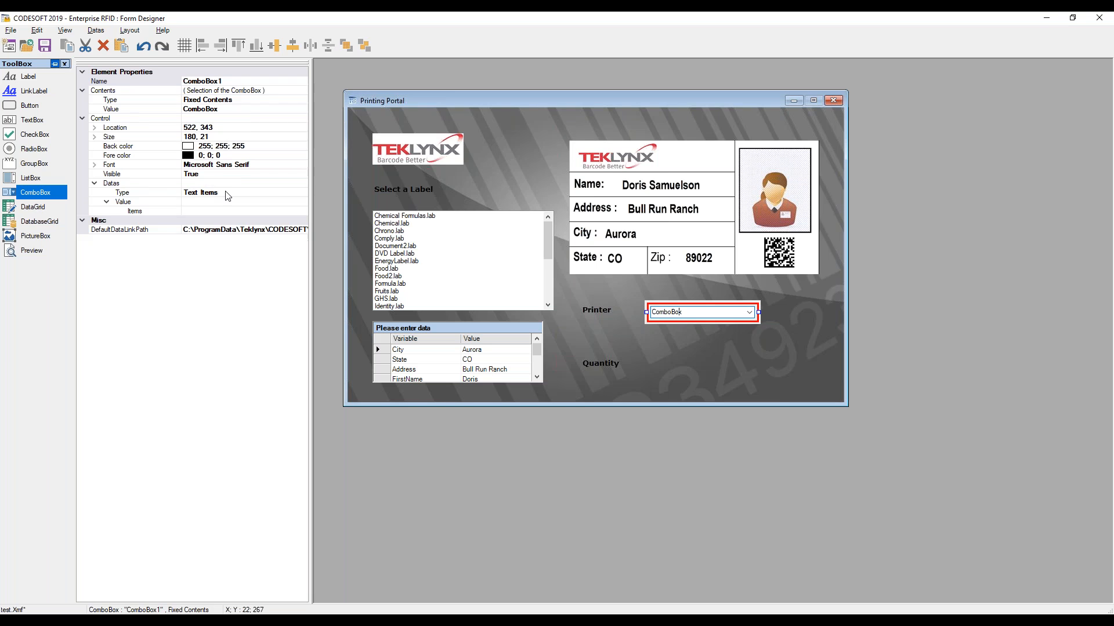
Set the combo box's data type to Printers with printer type THT_Windows
click(254, 192)
click(302, 193)
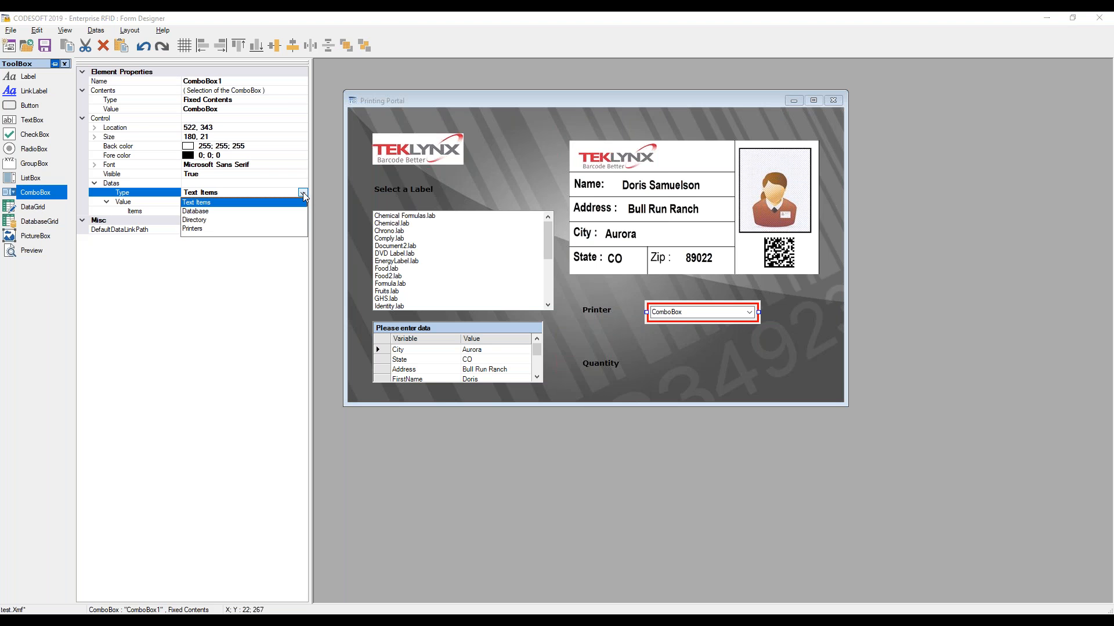
click(203, 228)
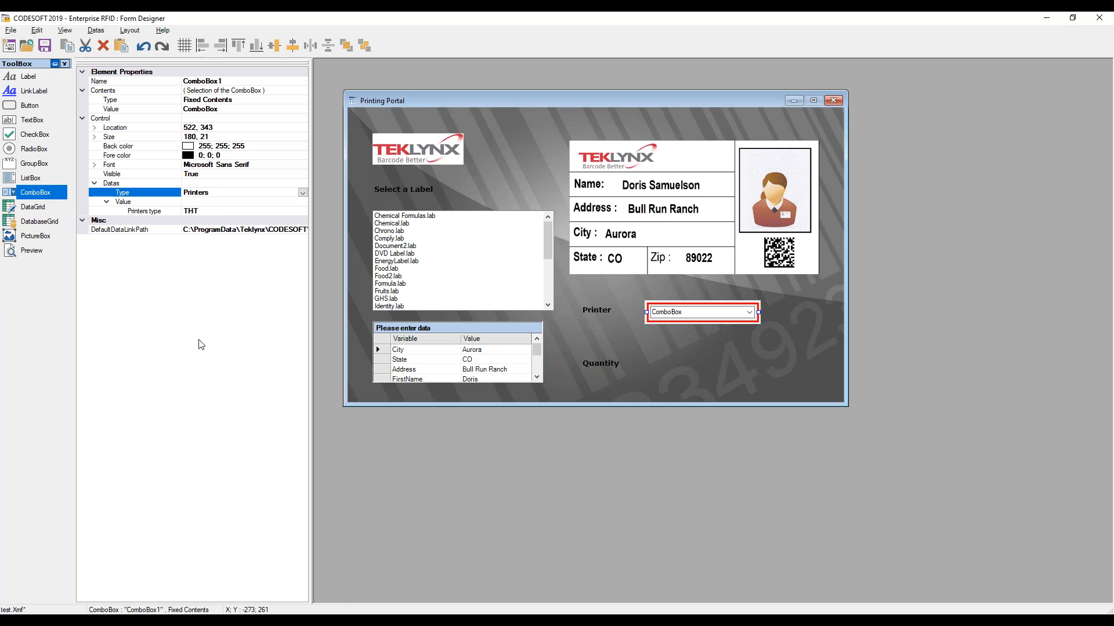
click(219, 211)
click(303, 211)
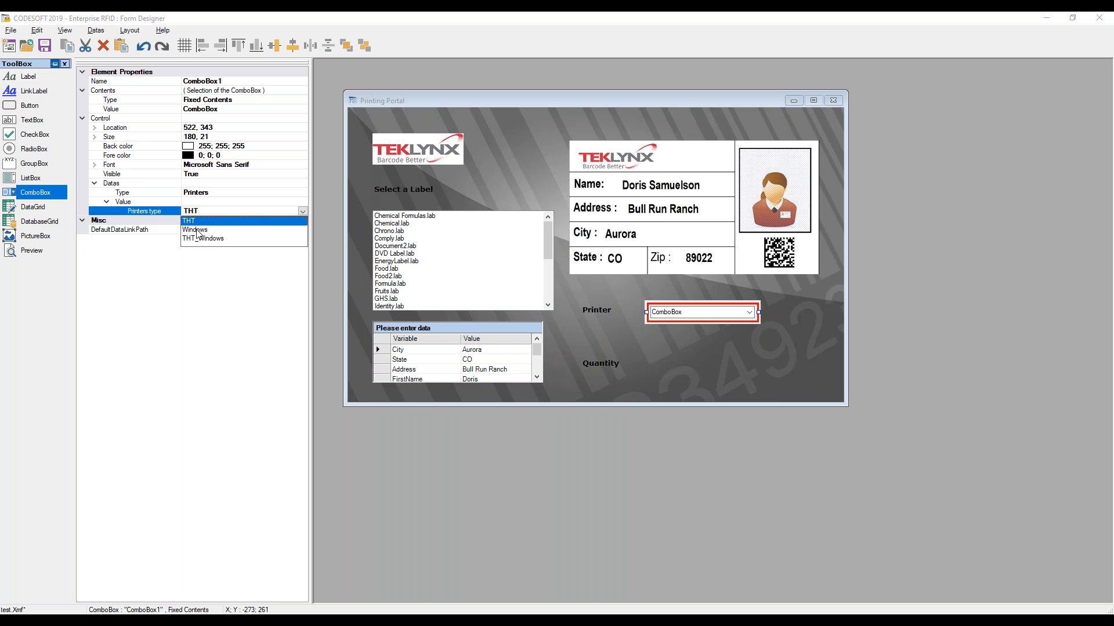
click(203, 238)
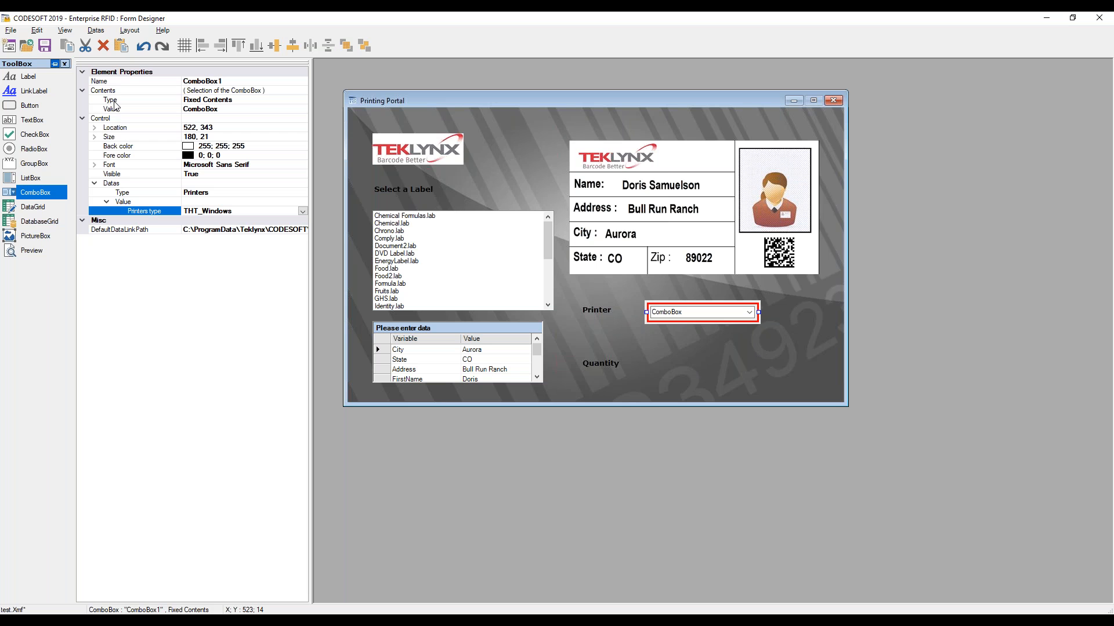
Set the combo box contents to Variable Contents linked to SelectedPrinter
click(234, 101)
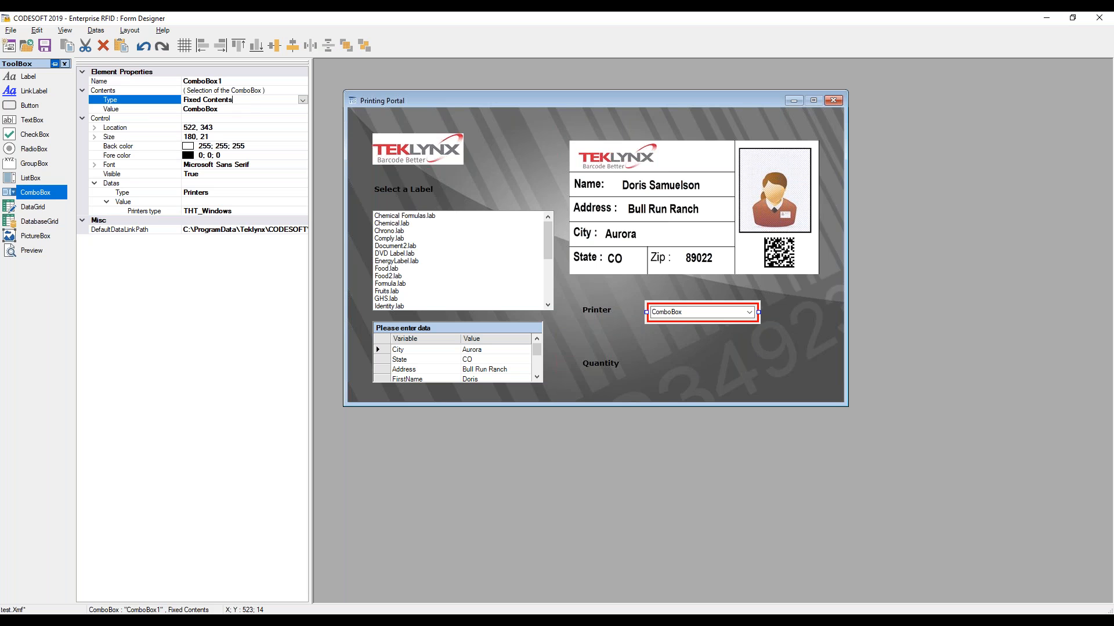
click(302, 102)
click(210, 118)
click(202, 109)
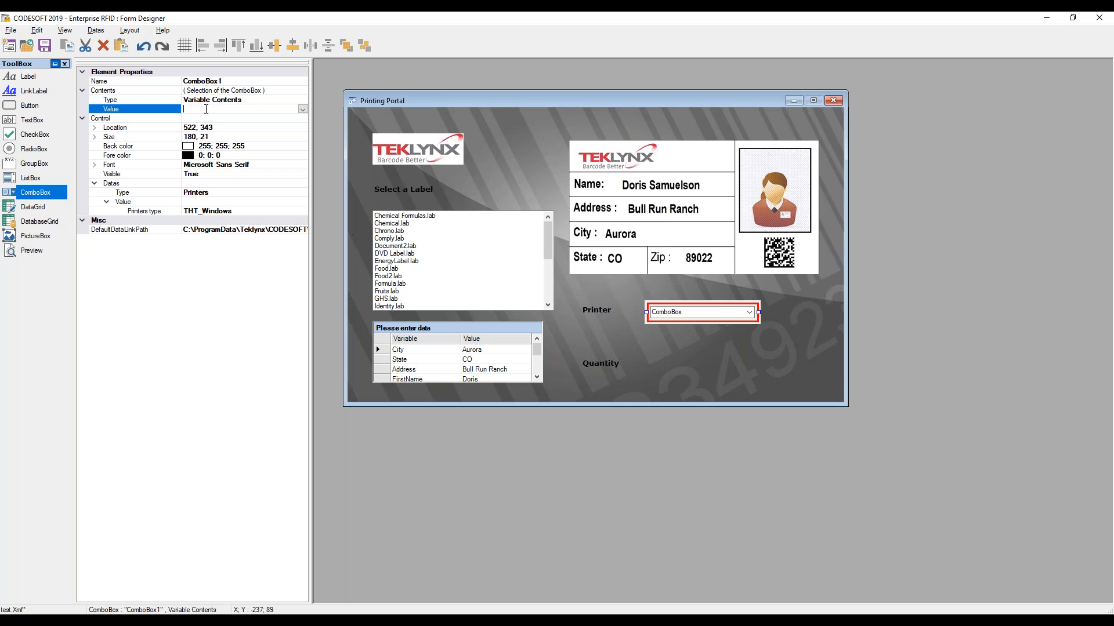
click(302, 109)
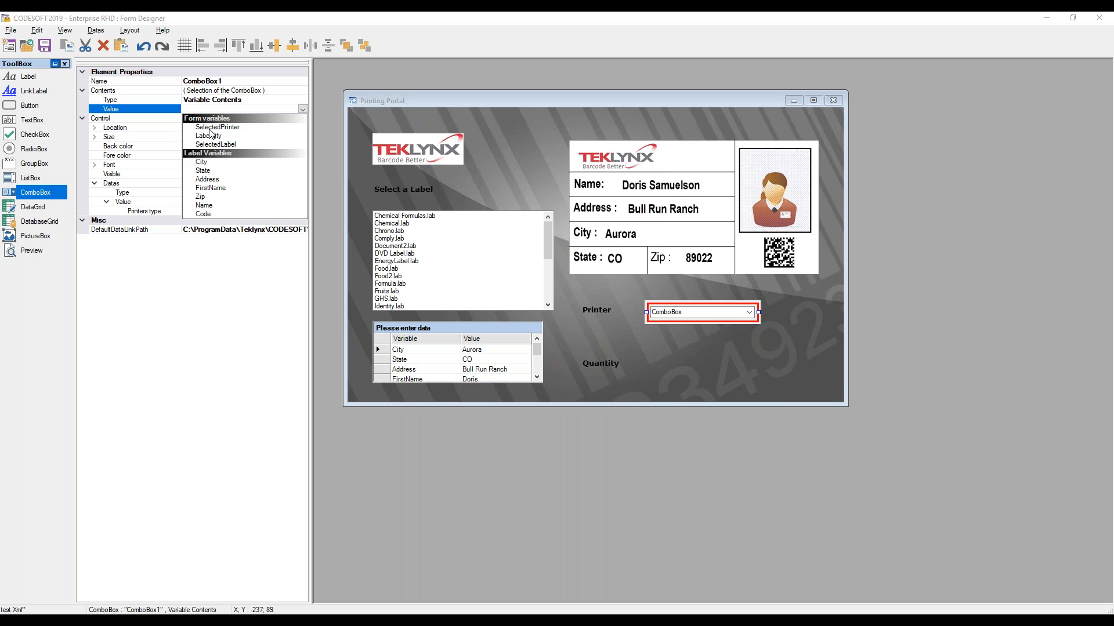
click(210, 127)
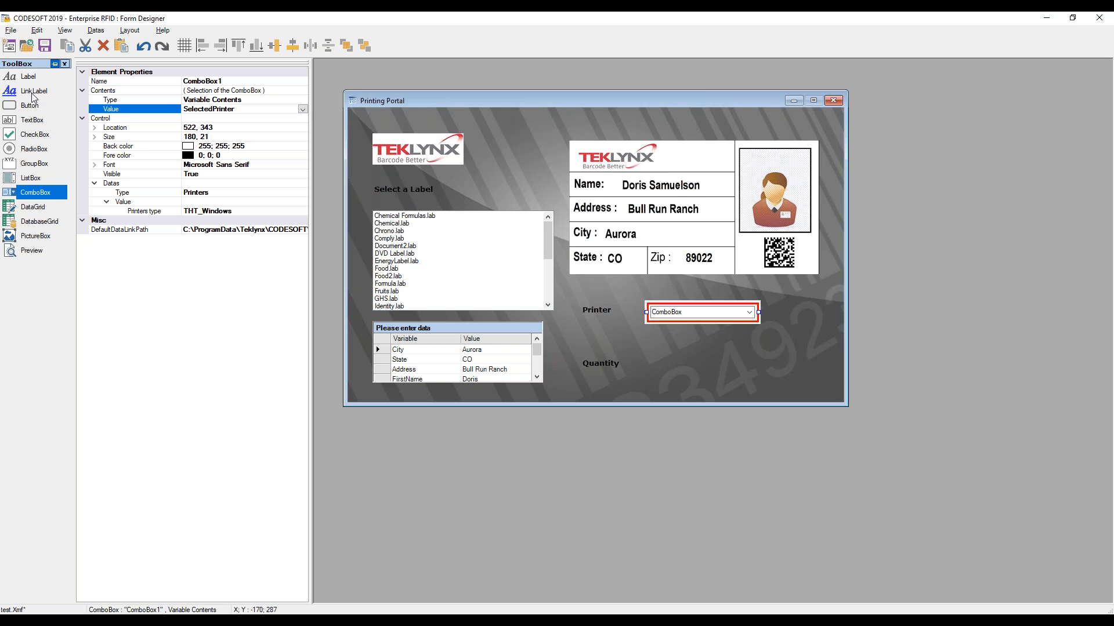
Draw a text box beside the Quantity label and link its contents to the variable LabelQty
click(32, 120)
drag(666, 357, 712, 365)
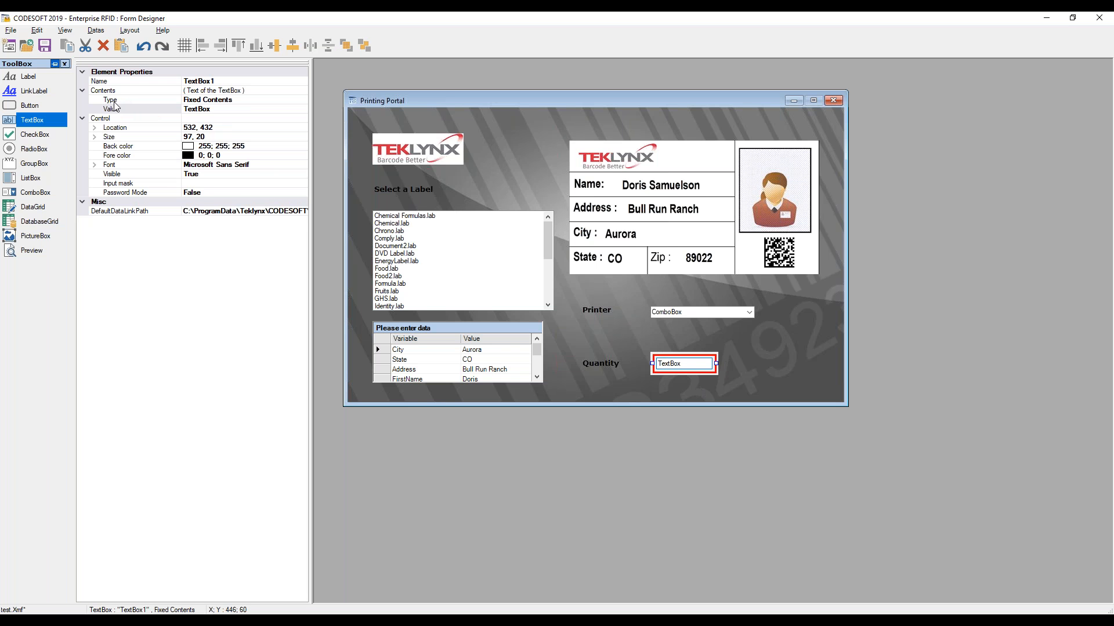
click(214, 101)
click(303, 99)
click(216, 119)
click(224, 109)
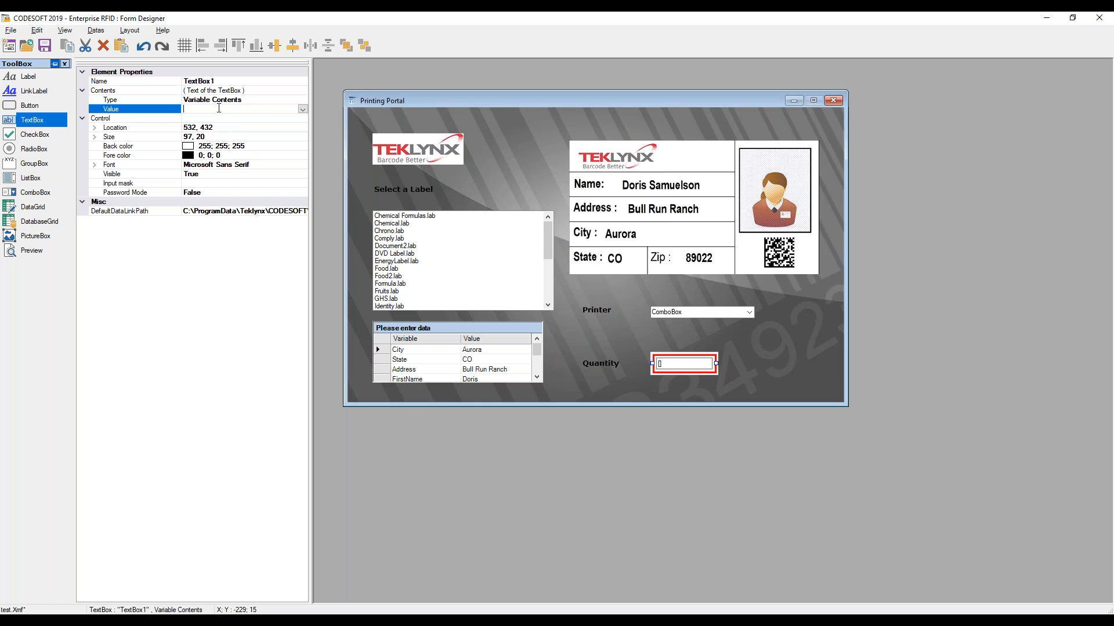
click(303, 109)
click(208, 136)
click(761, 380)
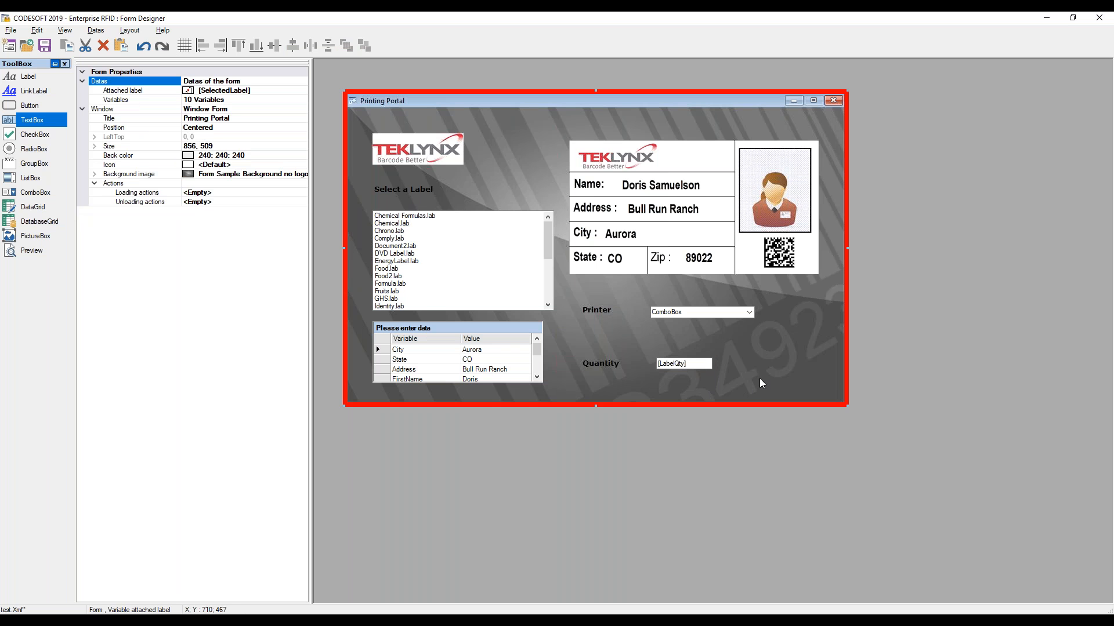
Draw a button about 113 x 57 beside the quantity box and set its text to Print
click(30, 106)
click(747, 343)
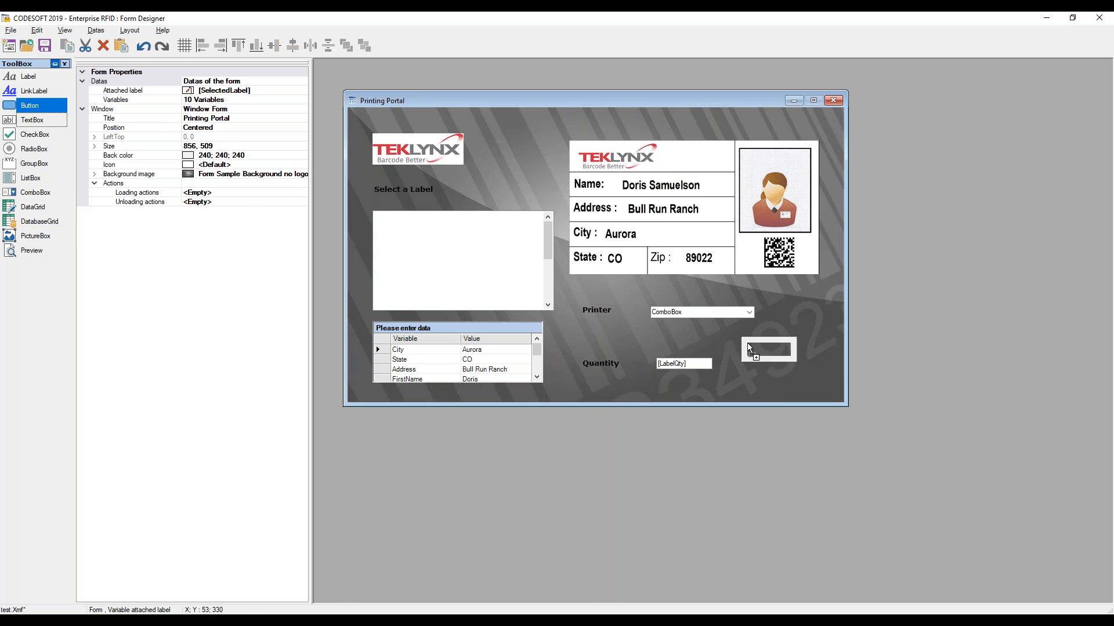
mouse_move(794, 362)
mouse_down()
mouse_move(817, 381)
mouse_move(797, 364)
mouse_up()
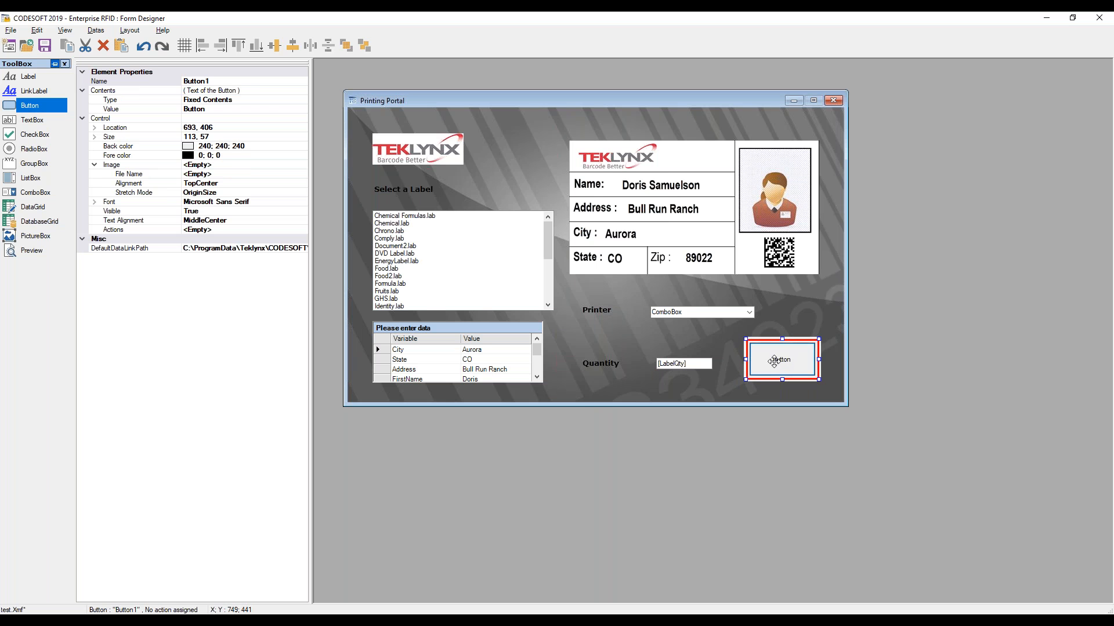
click(204, 108)
double_click(203, 108)
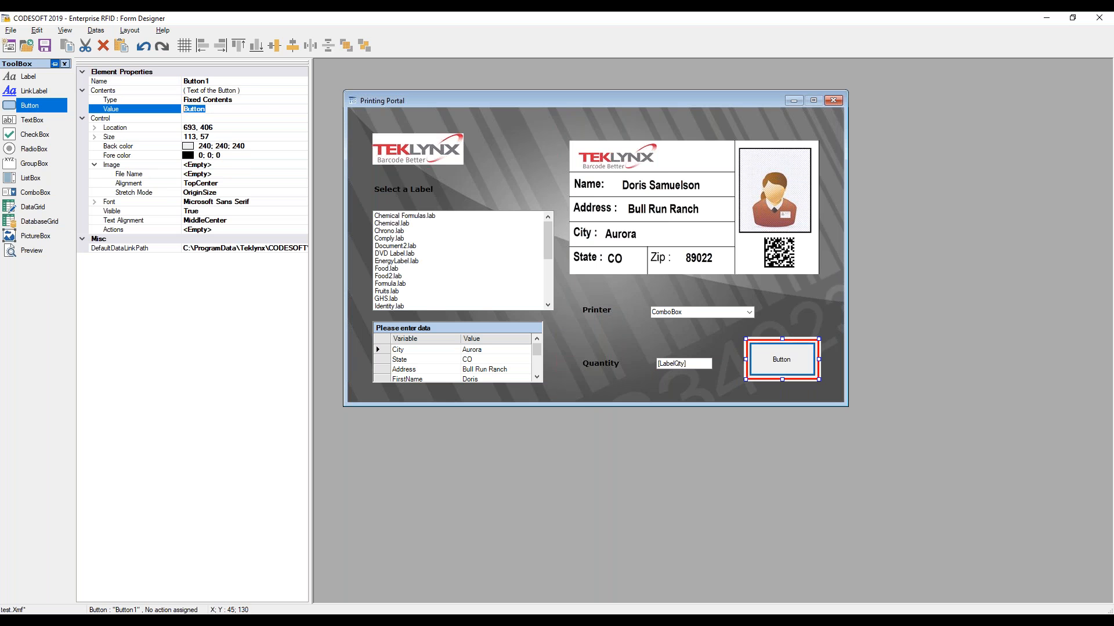
text(Print)
Set the Print button's font size to 10 and make it bold
click(95, 202)
click(205, 222)
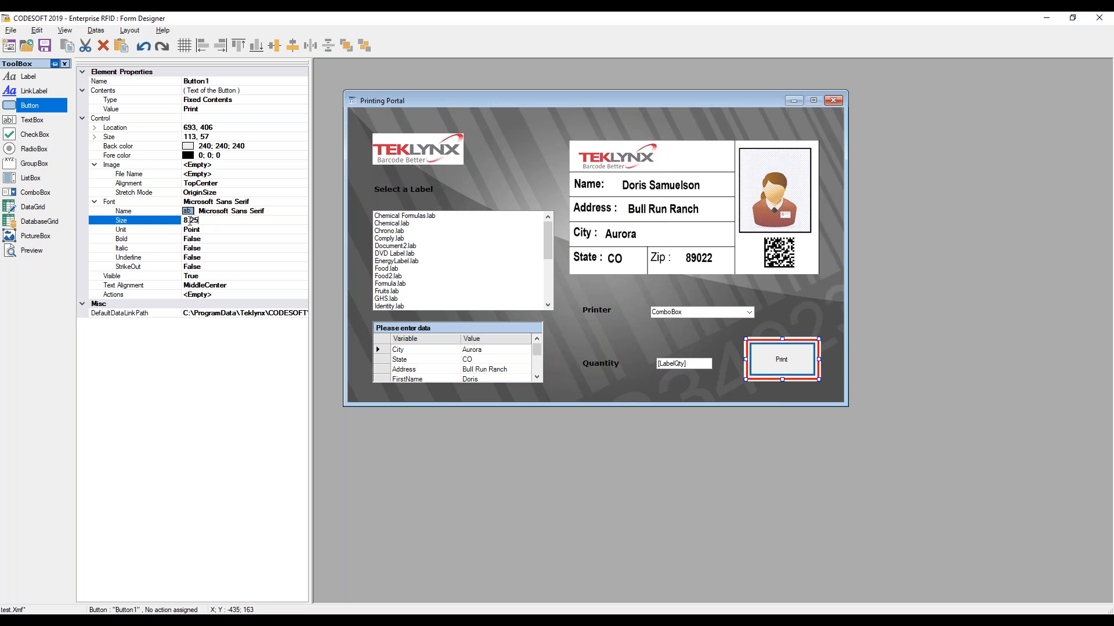
click(203, 221)
text(10)
click(193, 239)
click(302, 239)
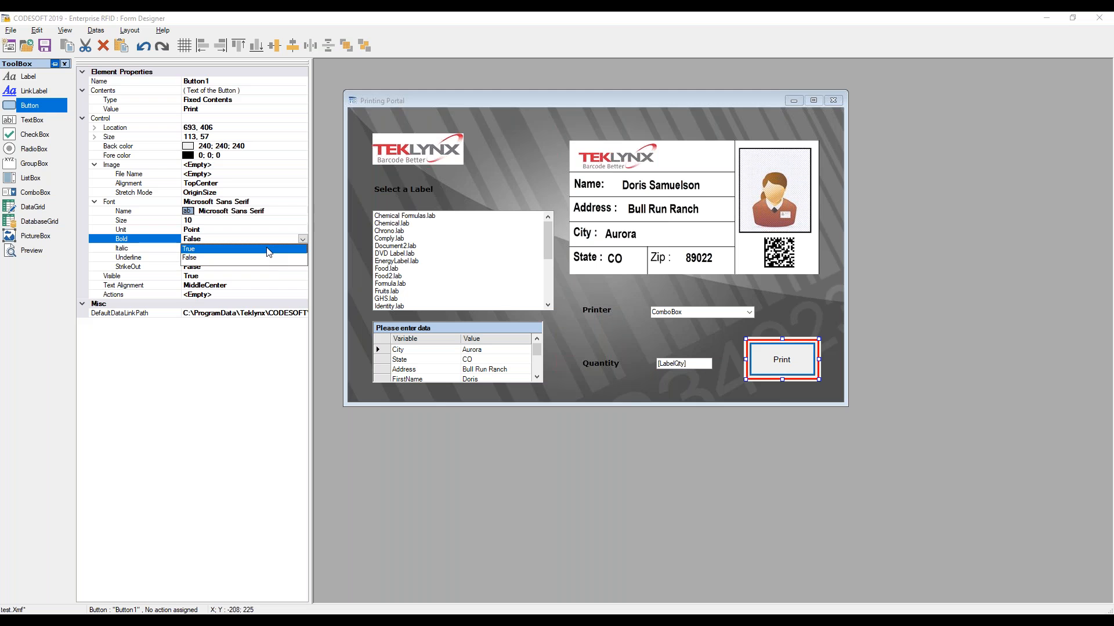
click(232, 259)
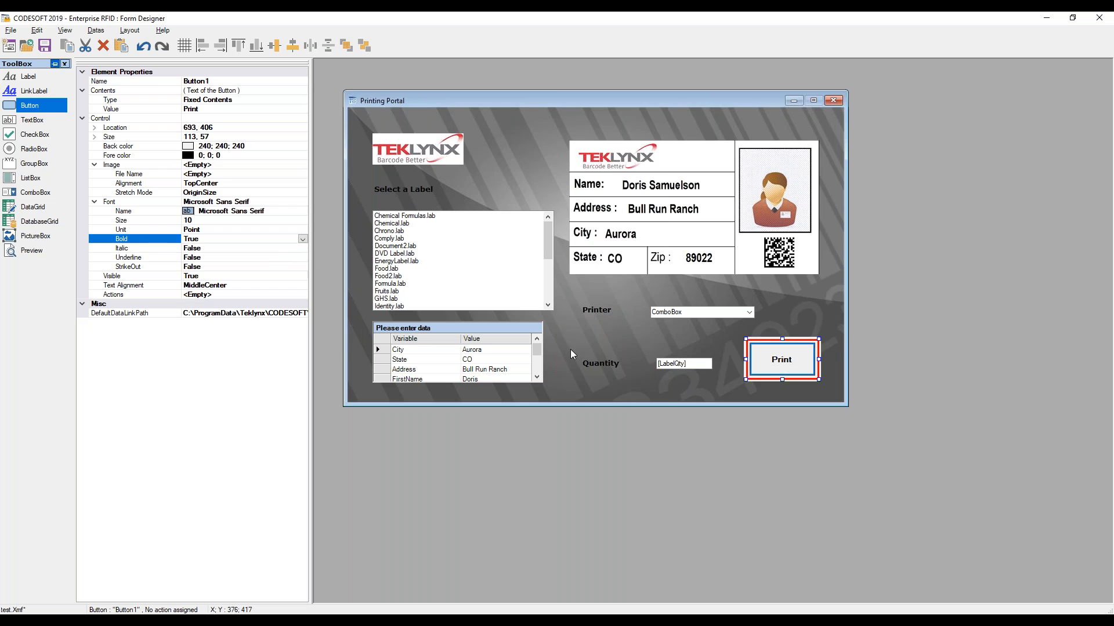
click(667, 394)
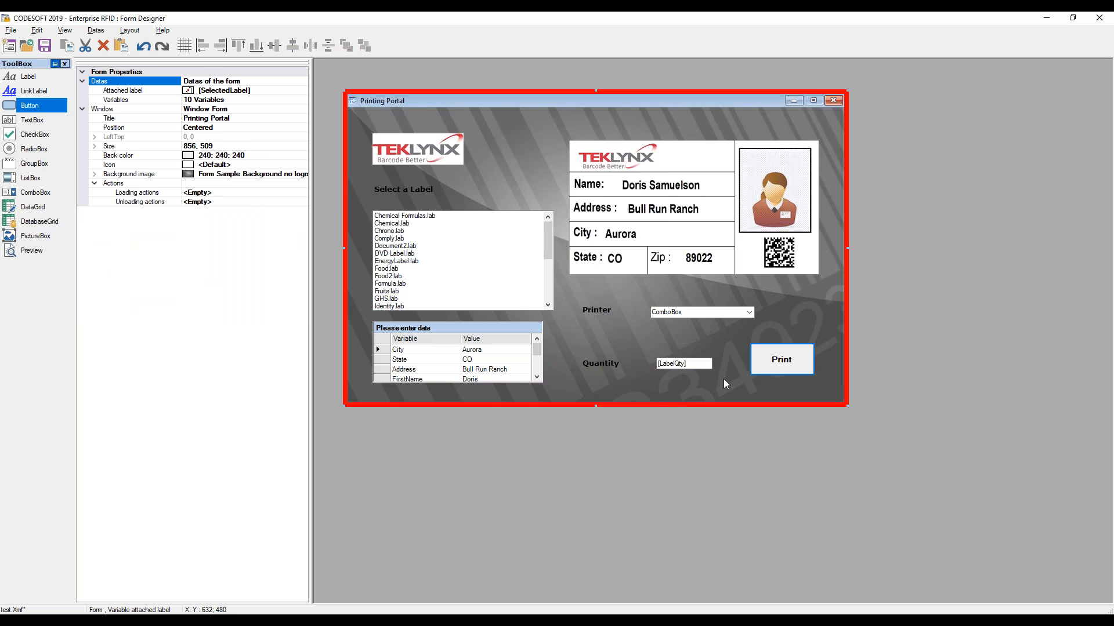
Open the Print button's action collection and add two actions
click(764, 370)
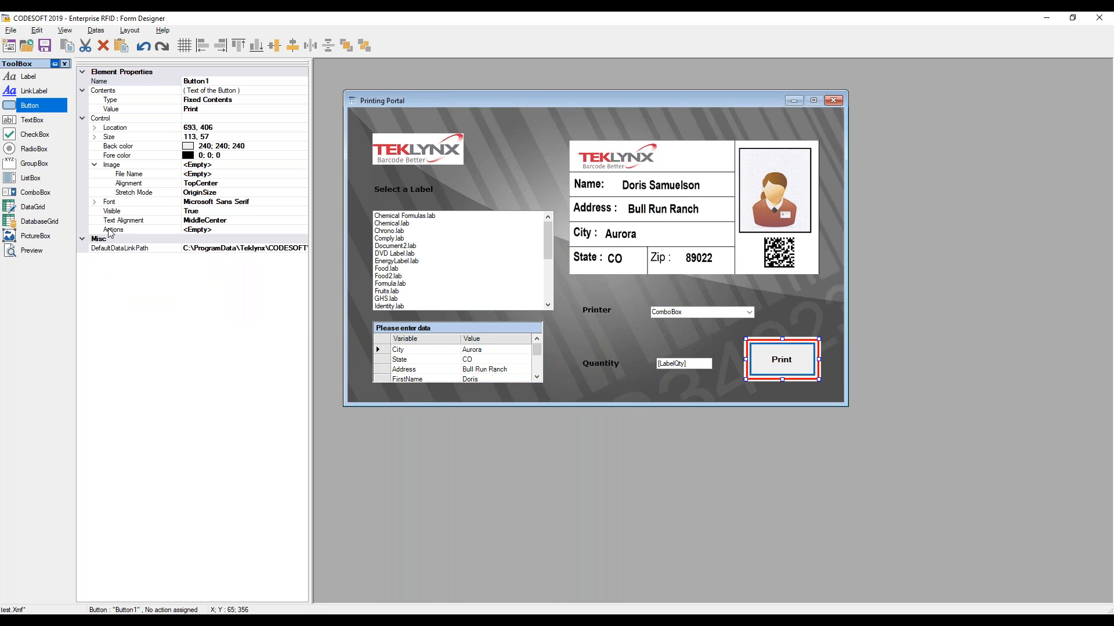
click(213, 230)
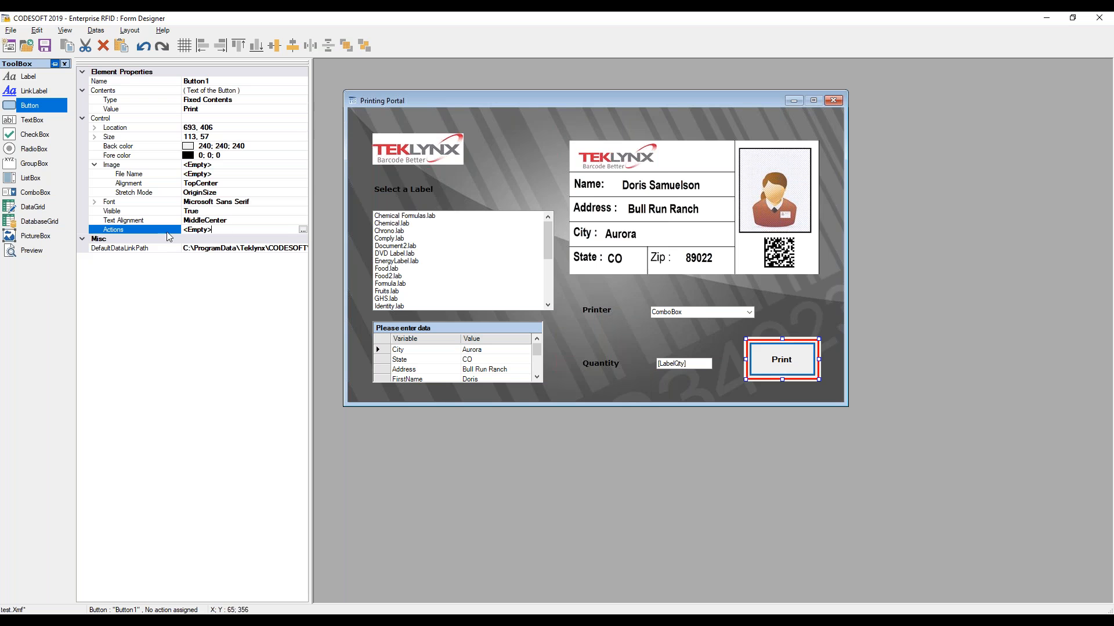
click(303, 230)
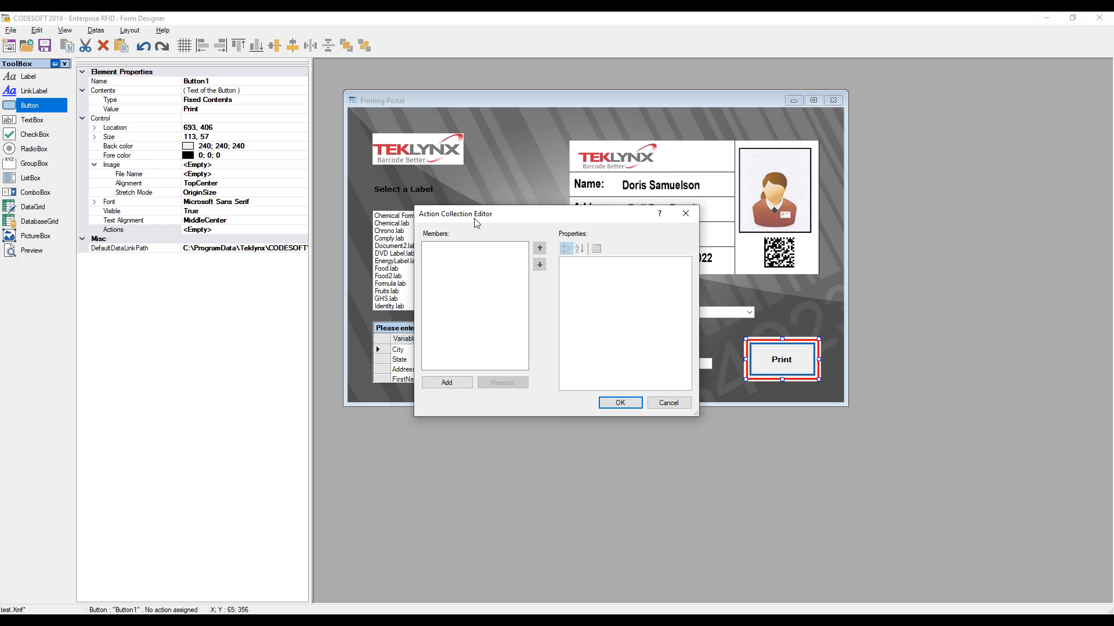
drag(477, 221, 458, 223)
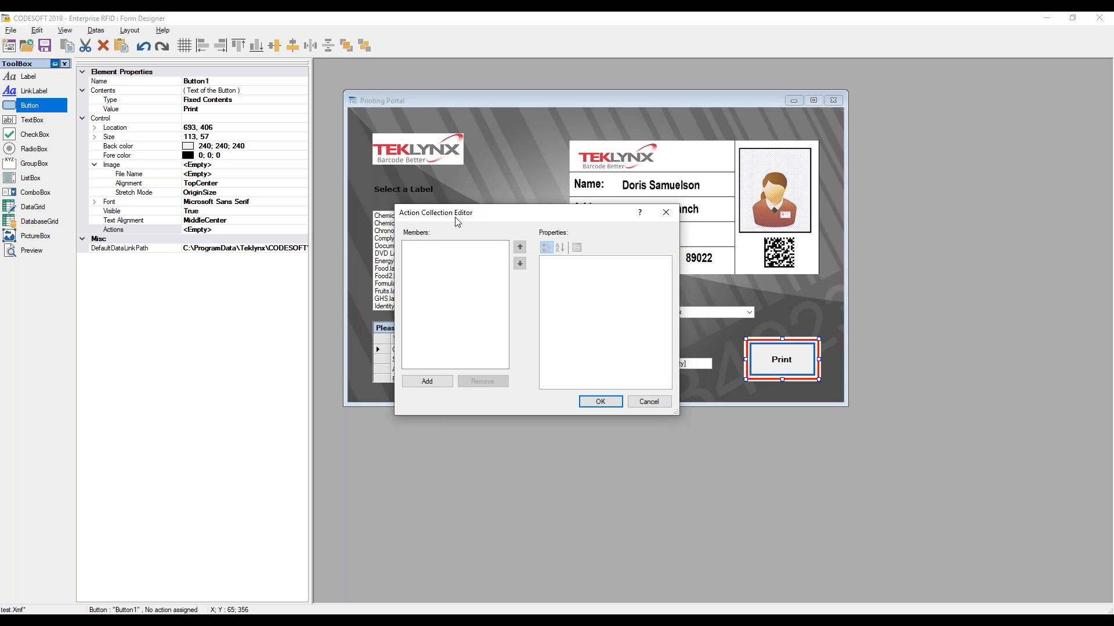
click(440, 386)
click(440, 386)
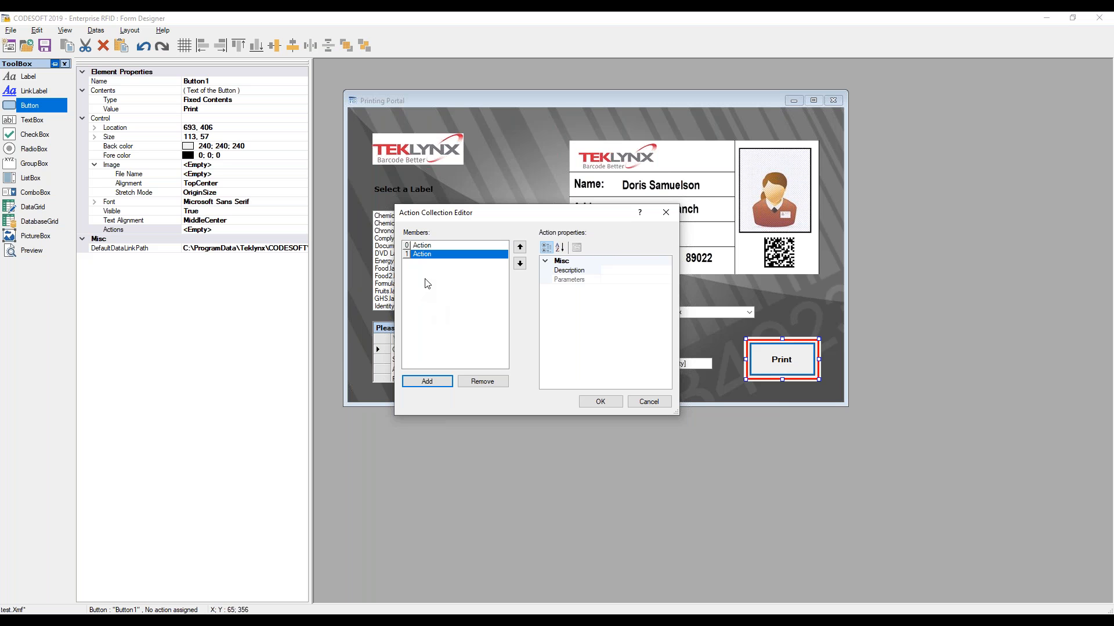
Set the first action's description to Select Printer
click(420, 245)
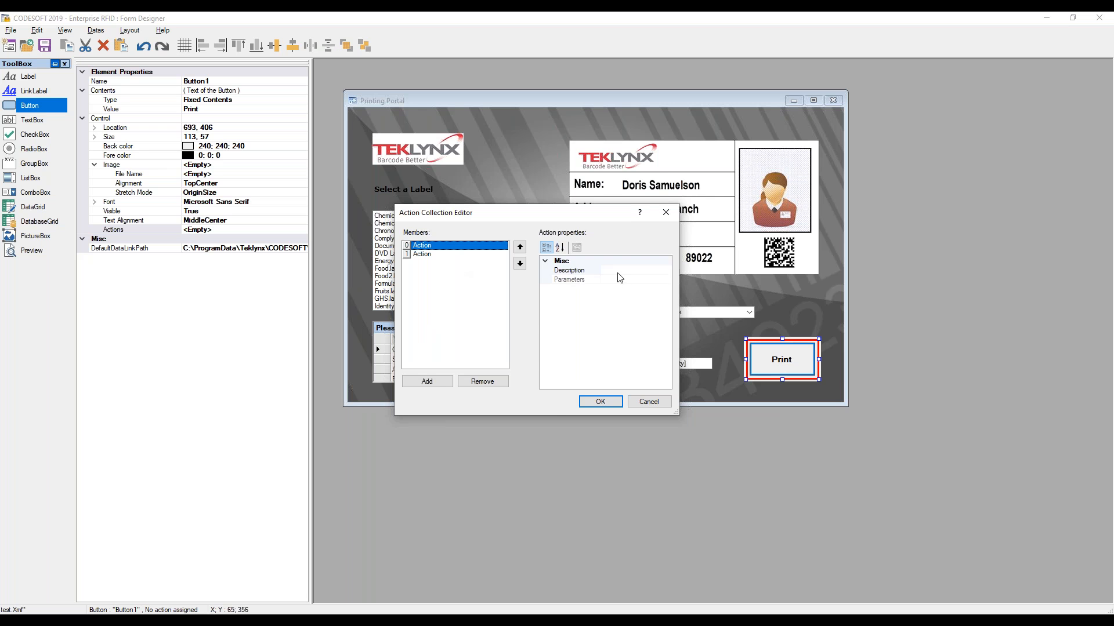
click(661, 272)
click(666, 271)
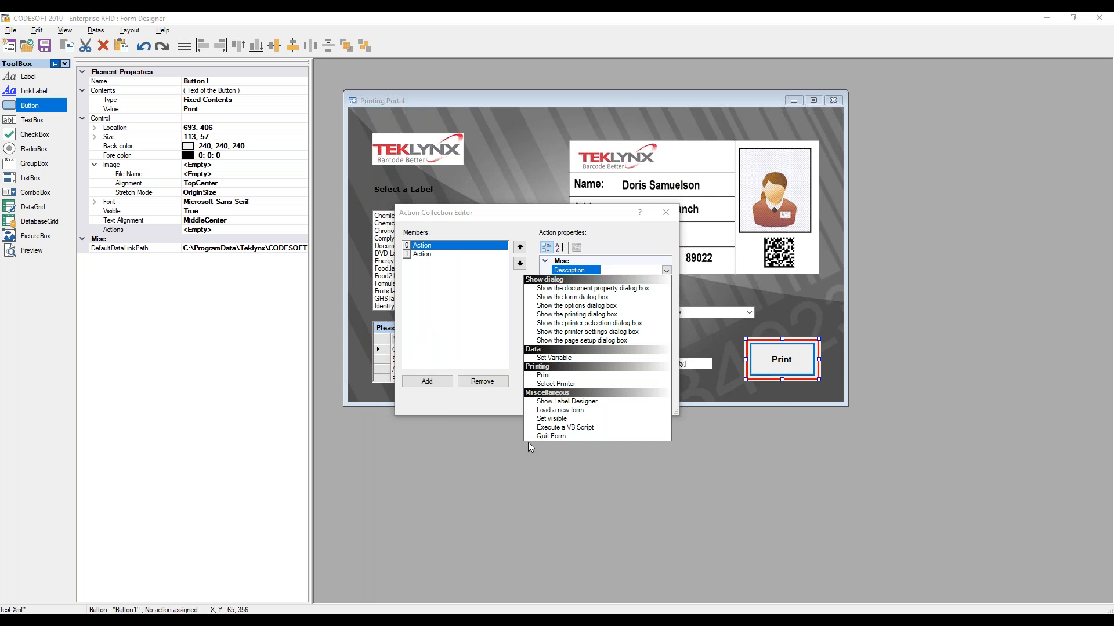
click(554, 384)
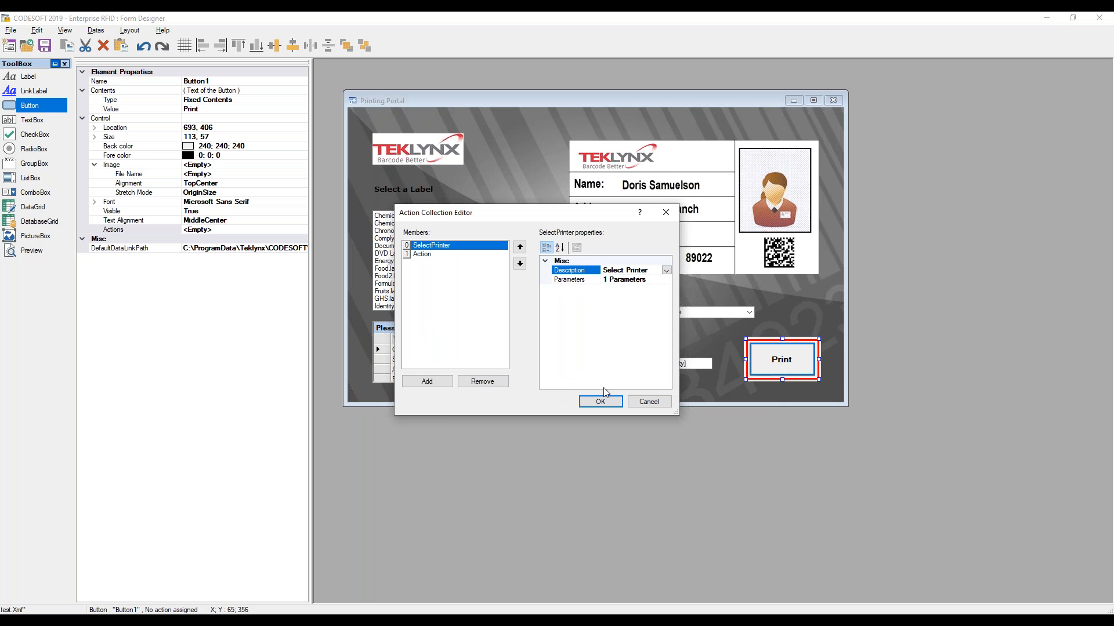
Set the Select Printer action's Printer parameter to type Variable with value SelectedPrinter
click(657, 281)
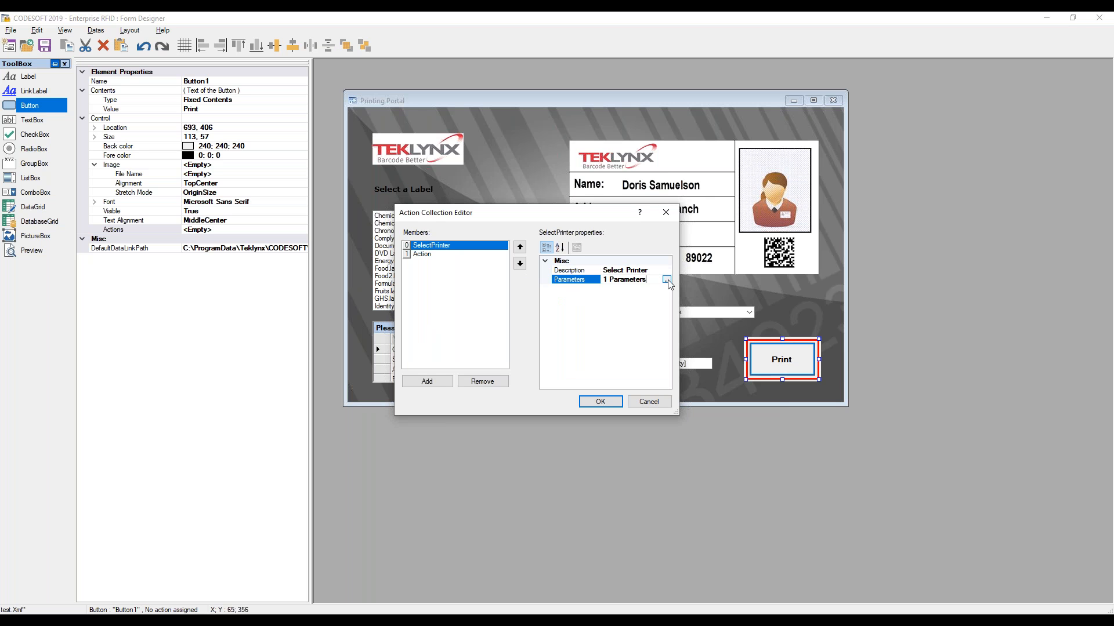
click(667, 280)
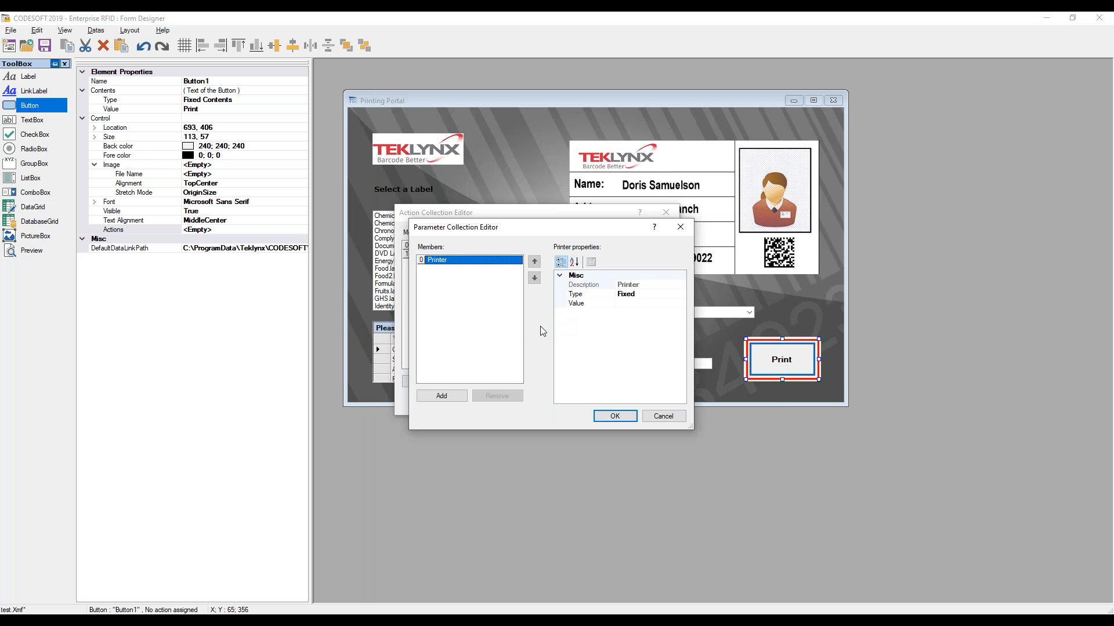
click(636, 295)
click(681, 294)
click(638, 314)
click(647, 305)
click(681, 304)
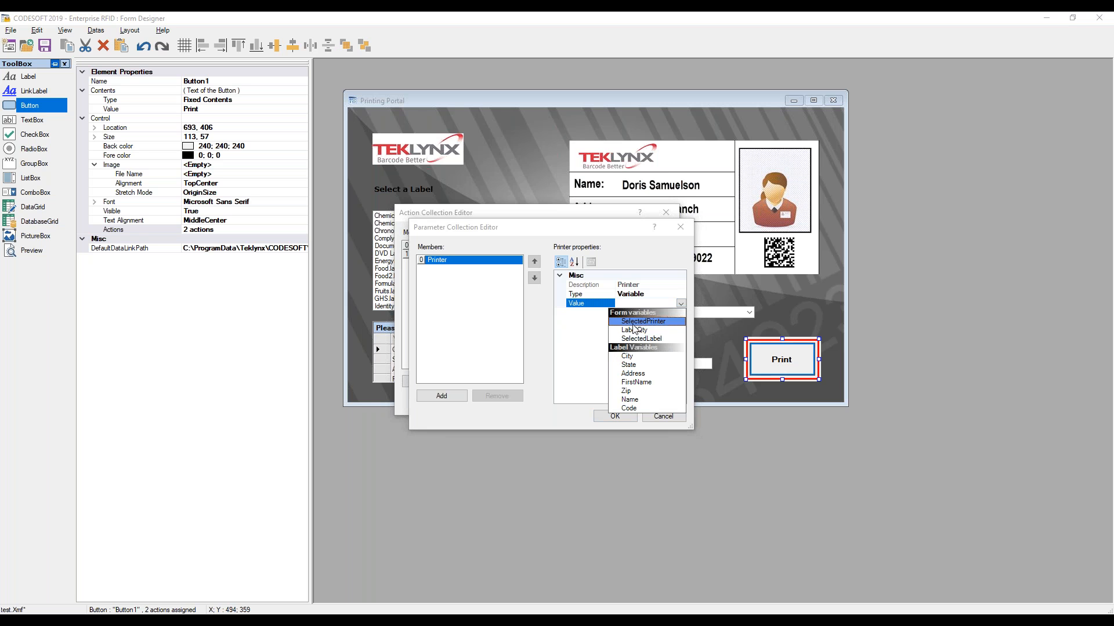
click(636, 325)
click(606, 417)
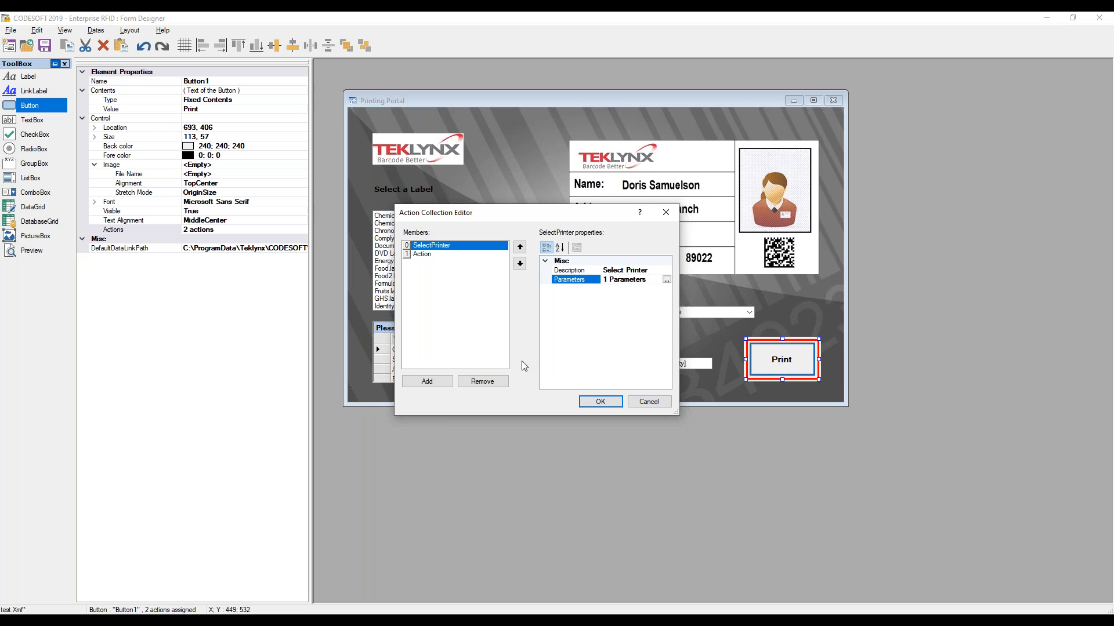
Set the second action's description to Print
click(421, 254)
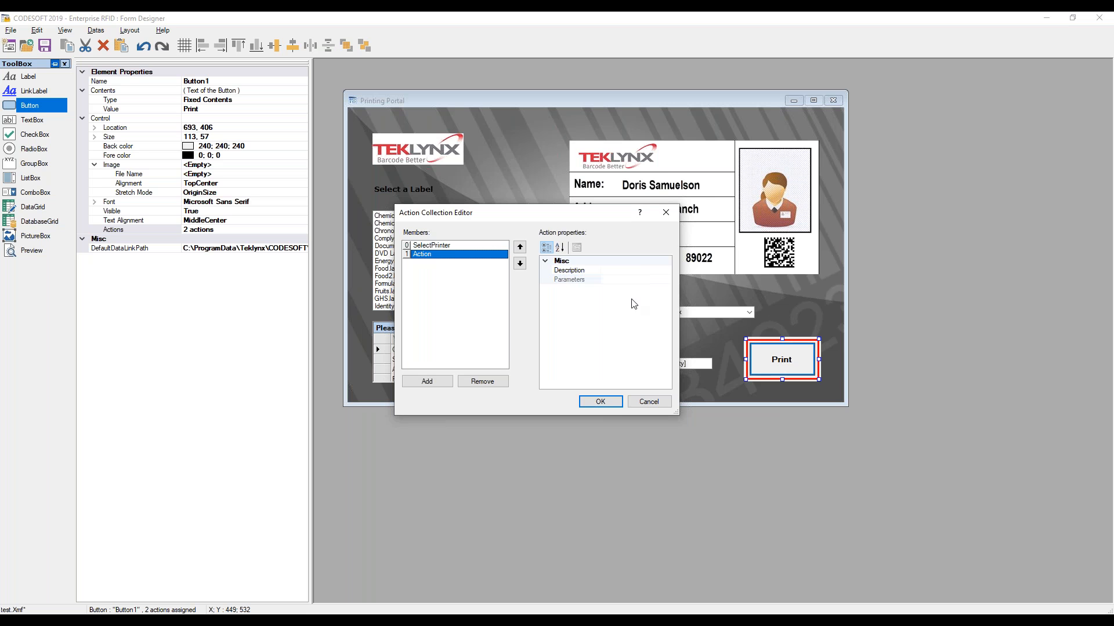
click(620, 271)
click(667, 271)
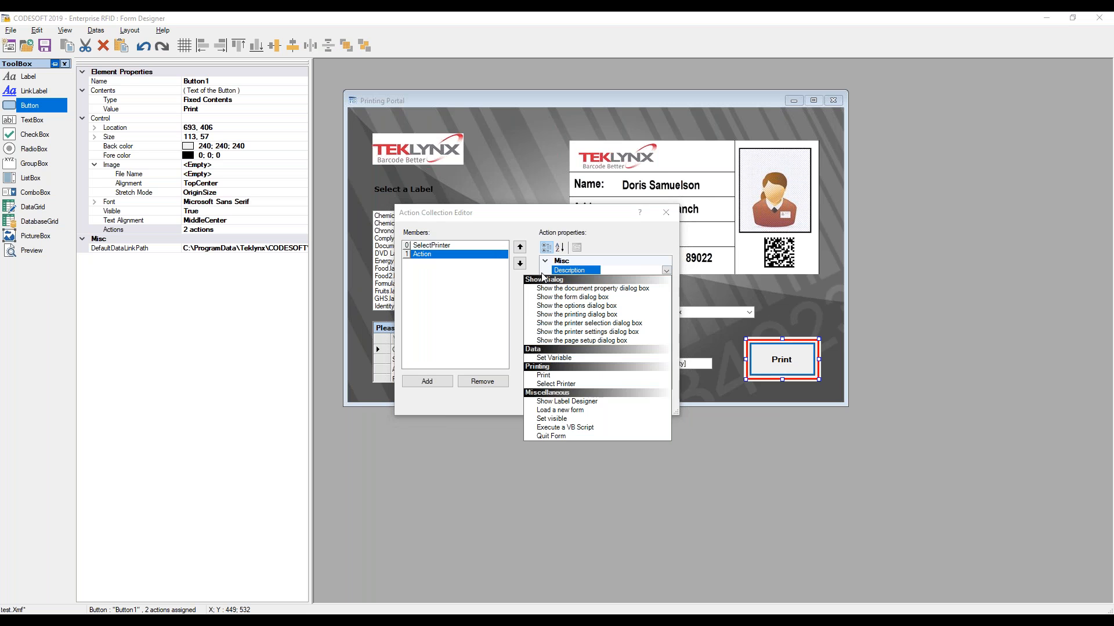
click(544, 375)
Set the Print action's LabelQuantity parameter to type Variable with value LabelQty and confirm both editors
click(646, 280)
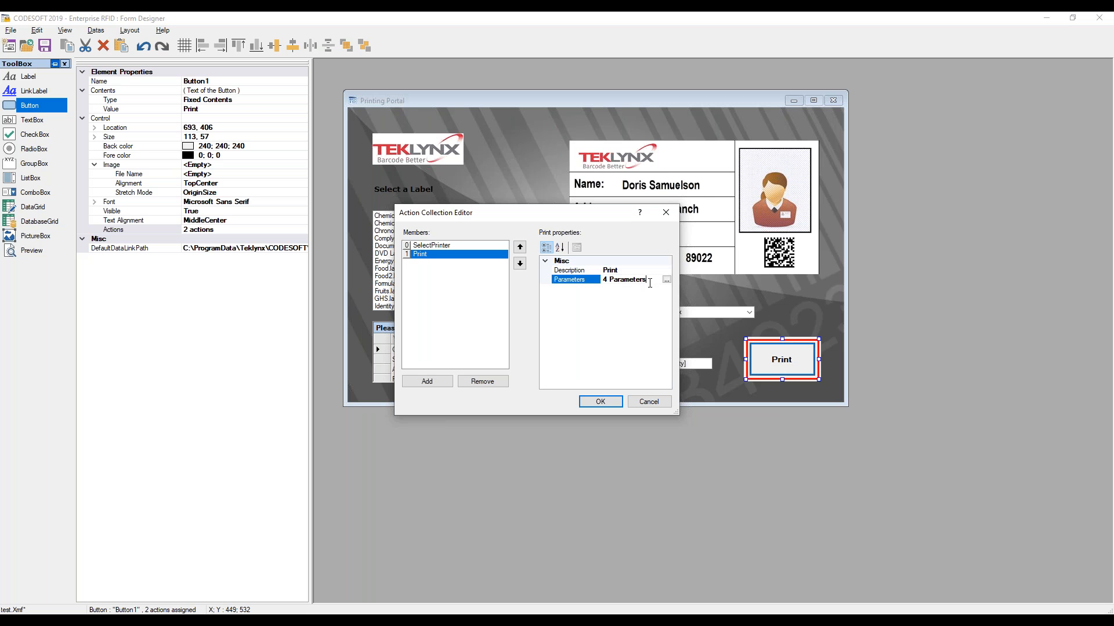
click(666, 281)
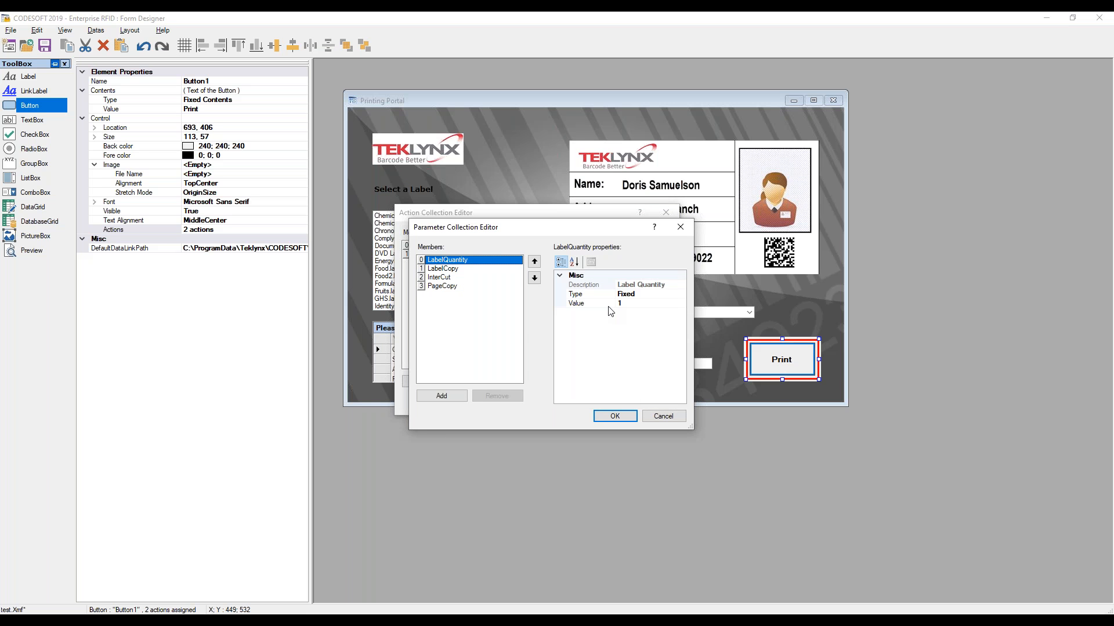
click(626, 296)
click(681, 294)
click(626, 303)
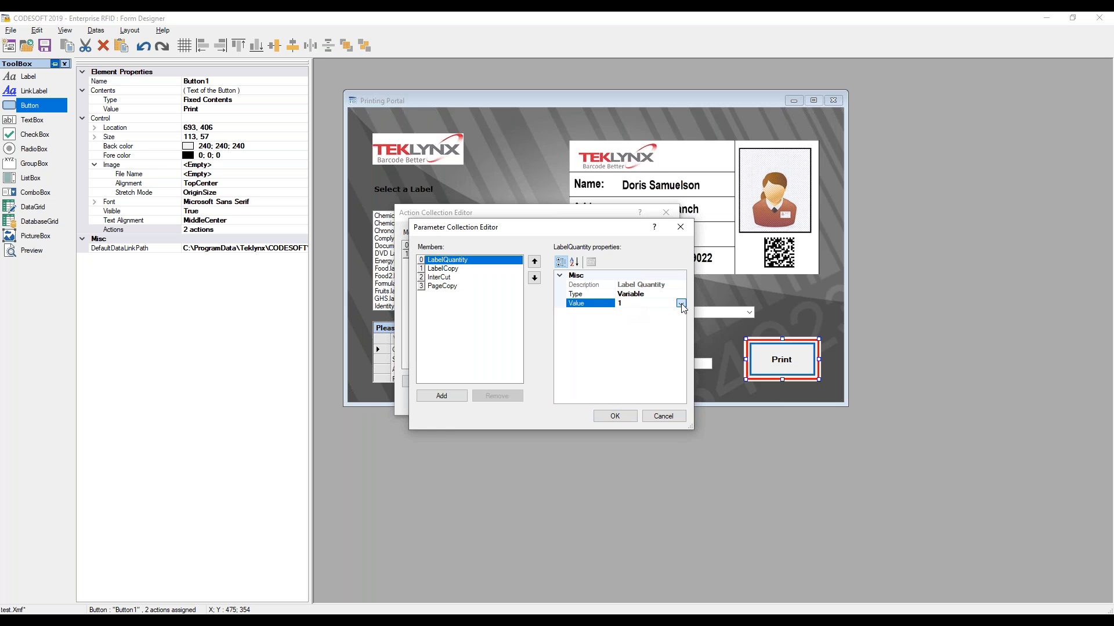
click(681, 304)
click(633, 330)
click(614, 416)
click(601, 403)
click(622, 396)
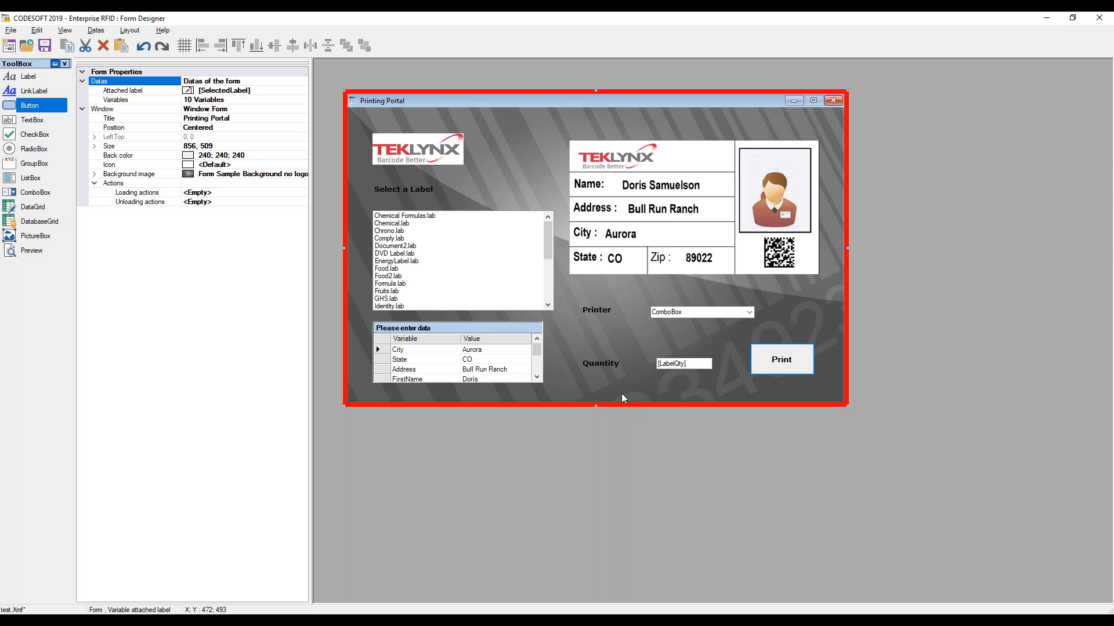
Run the form and choose the Microsoft Print to PDF printer
key(F5)
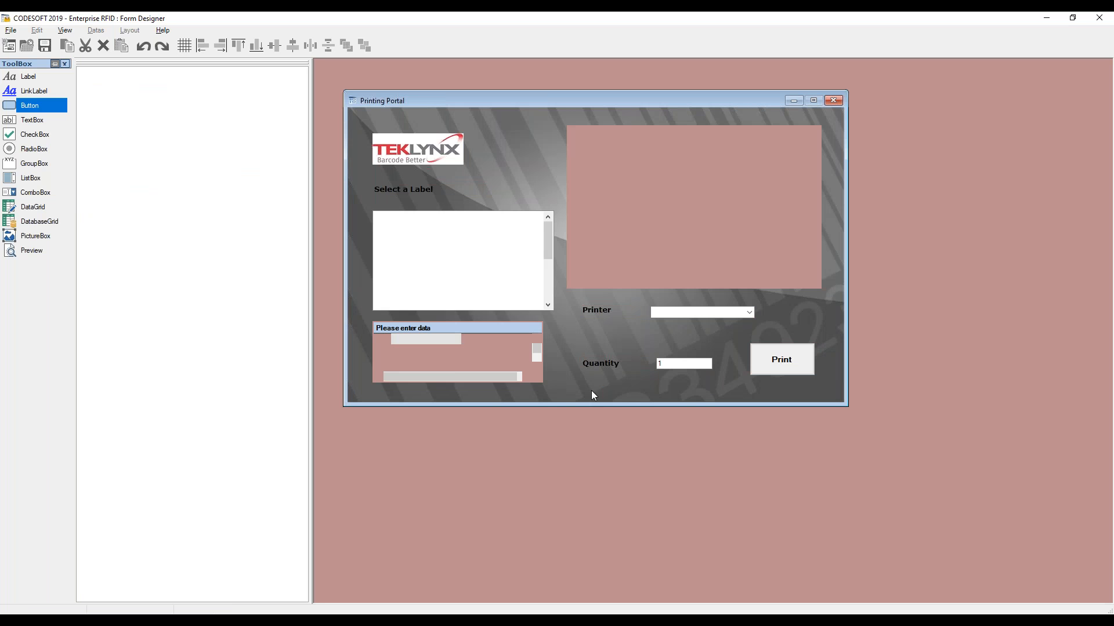
click(750, 312)
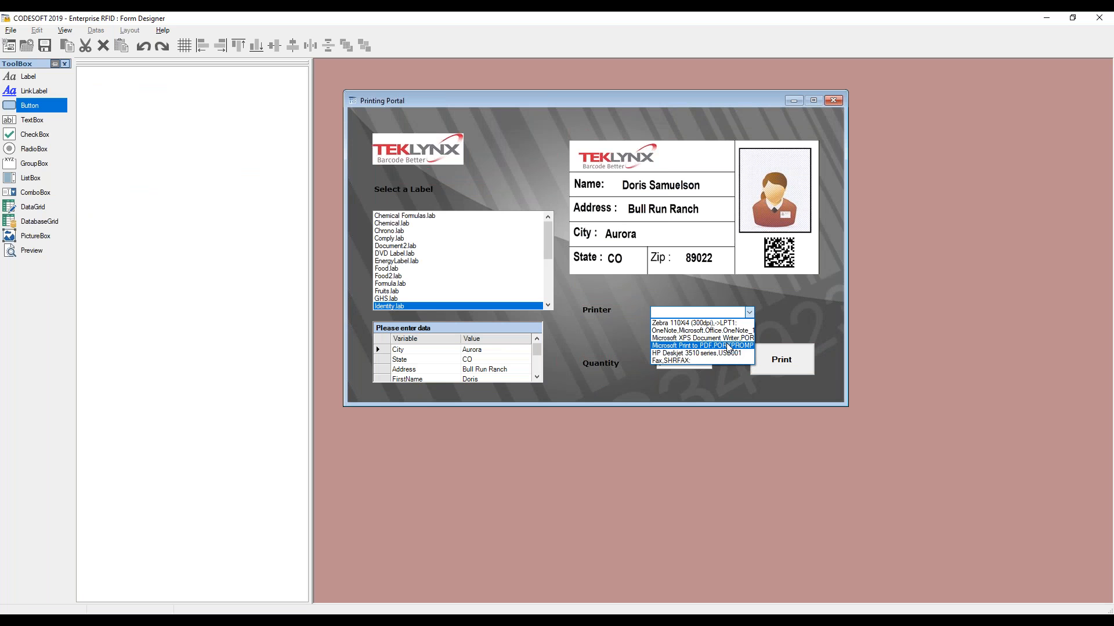
click(727, 347)
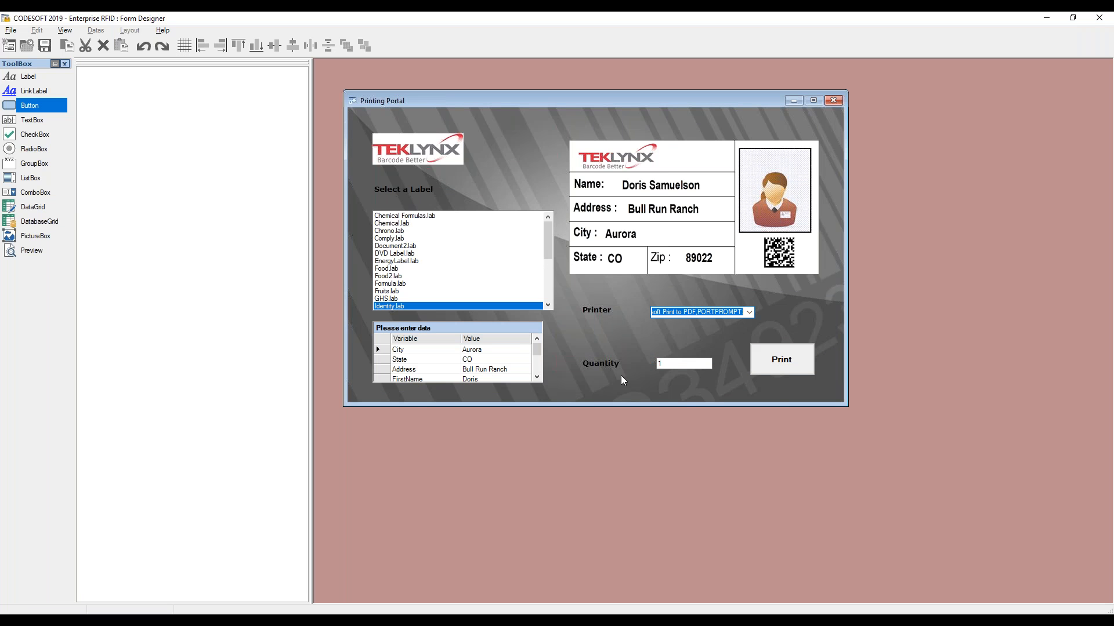
Print 3 copies of the selected label to a PDF file named test
double_click(675, 366)
text(3)
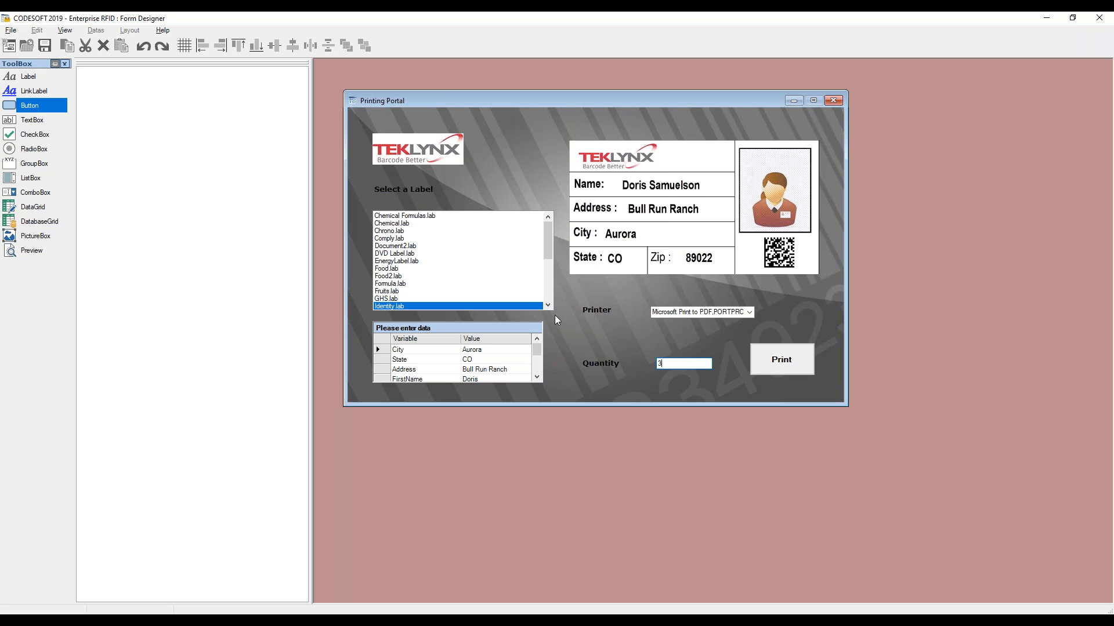
click(776, 361)
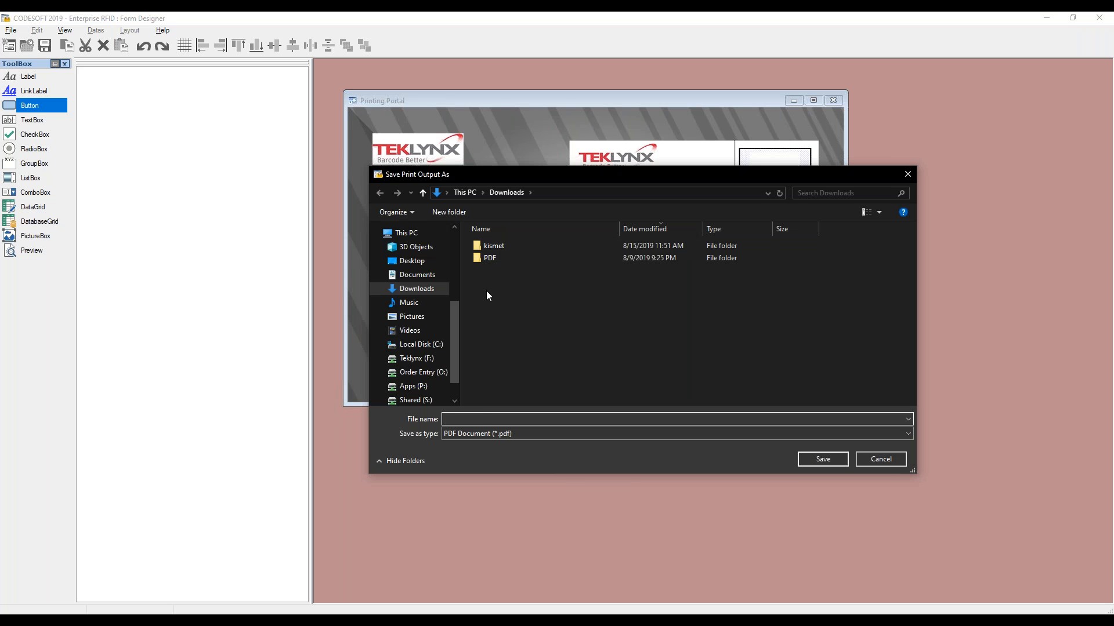
text(test)
drag(545, 174, 541, 121)
click(821, 403)
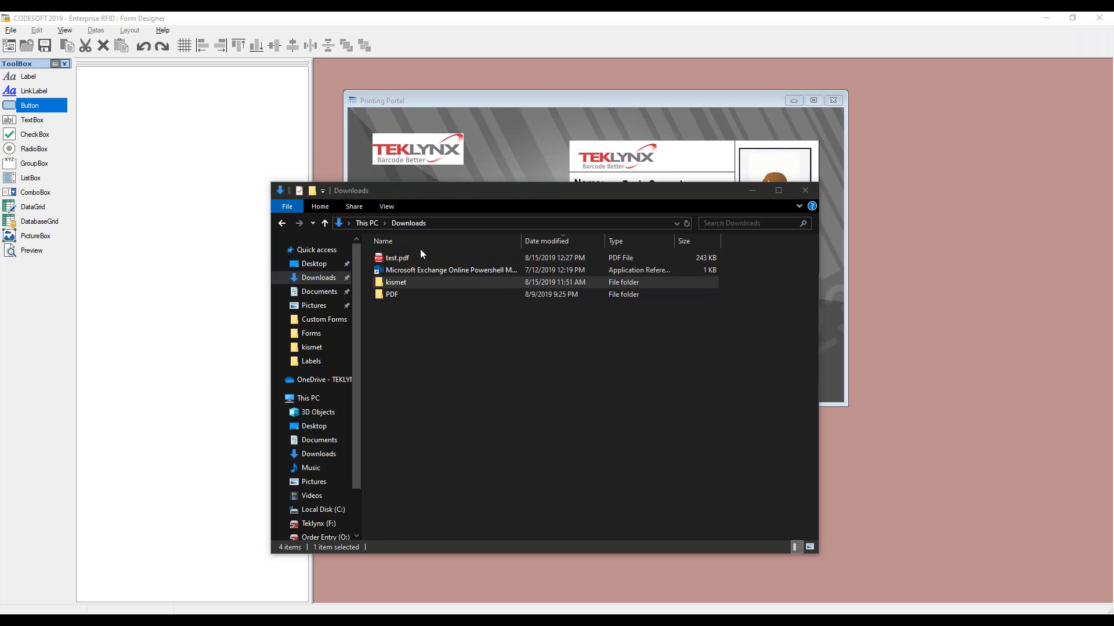
Open test.pdf and page through the printed labels, then close the viewer and leave test mode
double_click(408, 256)
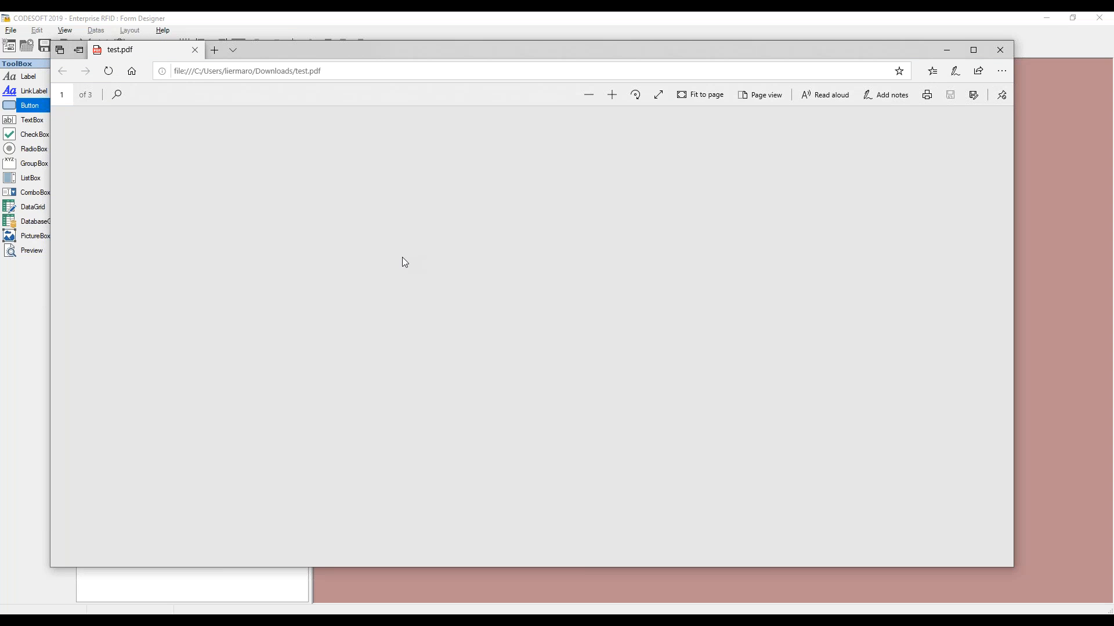
scroll(681, 301, down, 10)
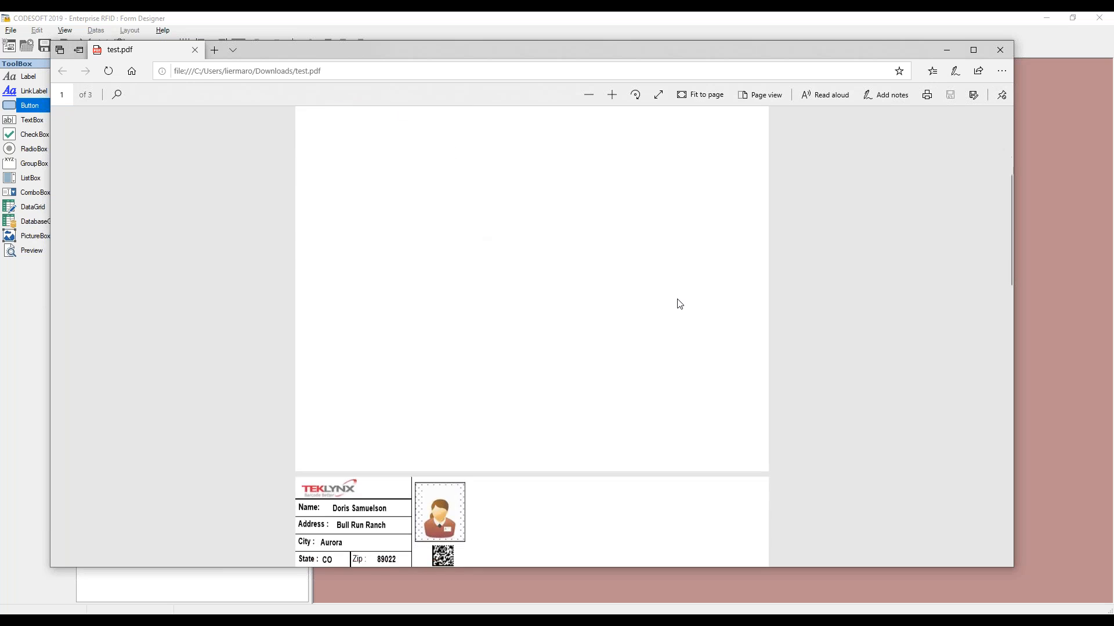
scroll(679, 305, up, 2)
scroll(682, 308, down, 5)
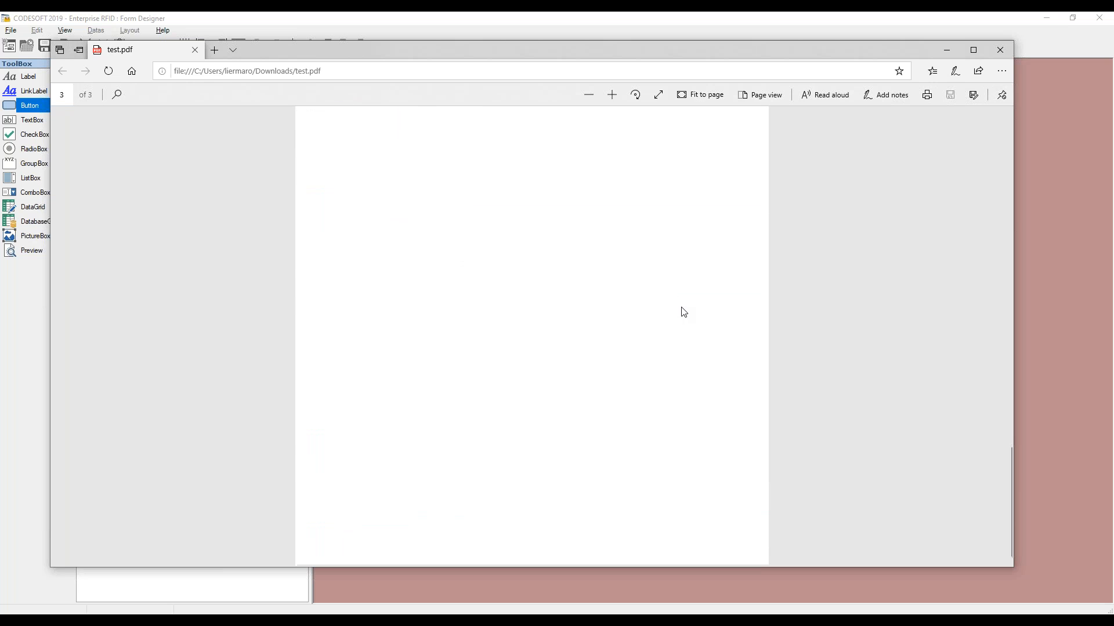
scroll(726, 303, up, 8)
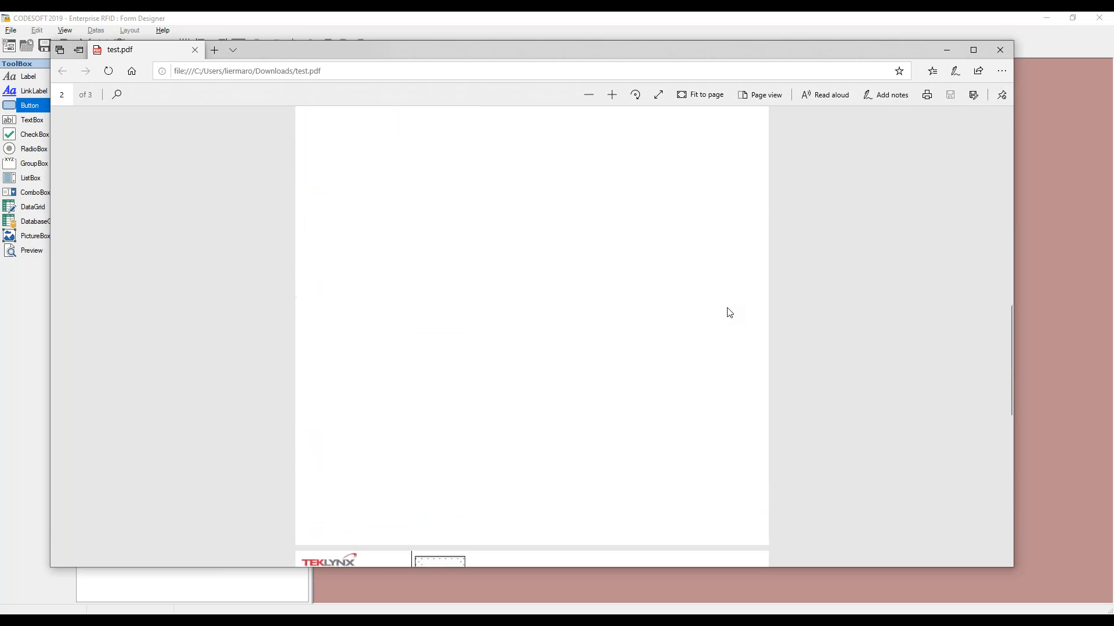
scroll(728, 316, down, 4)
click(1000, 49)
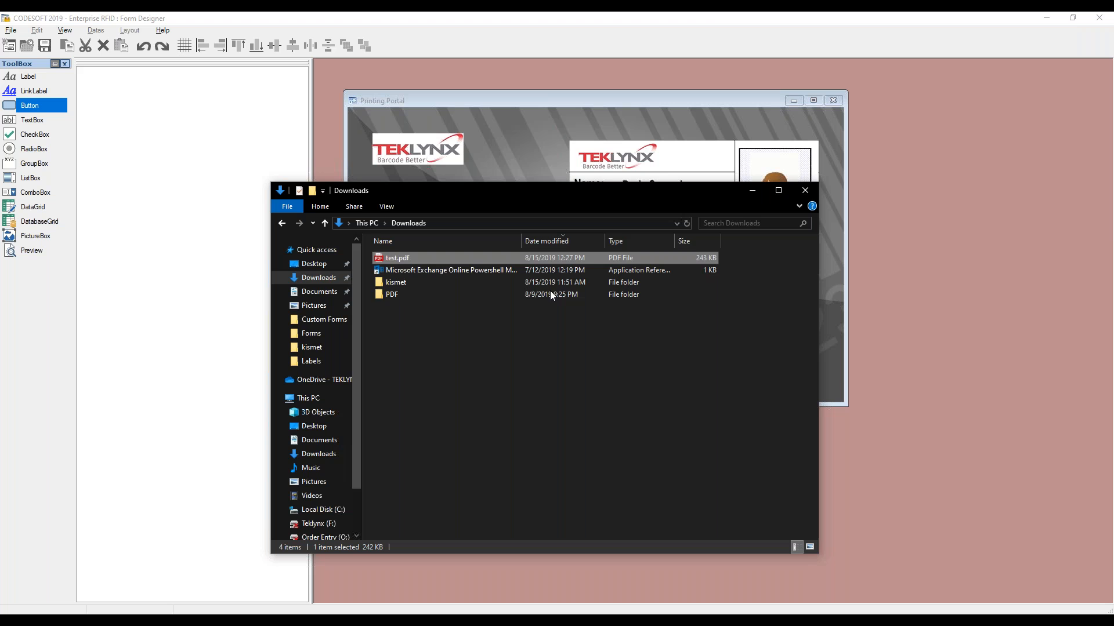
click(810, 190)
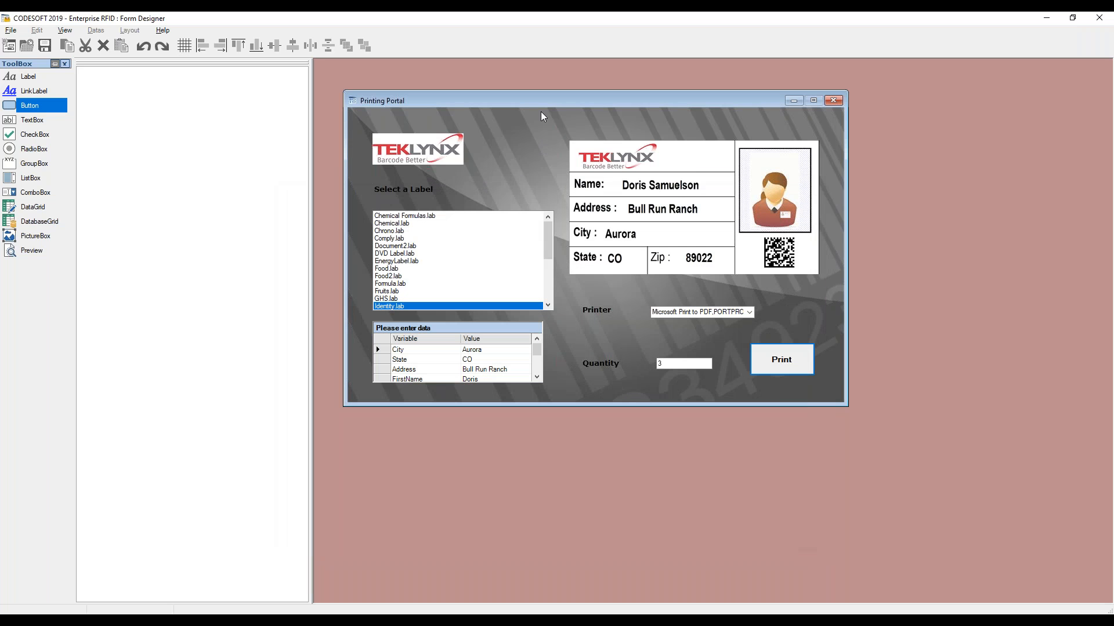
key(F5)
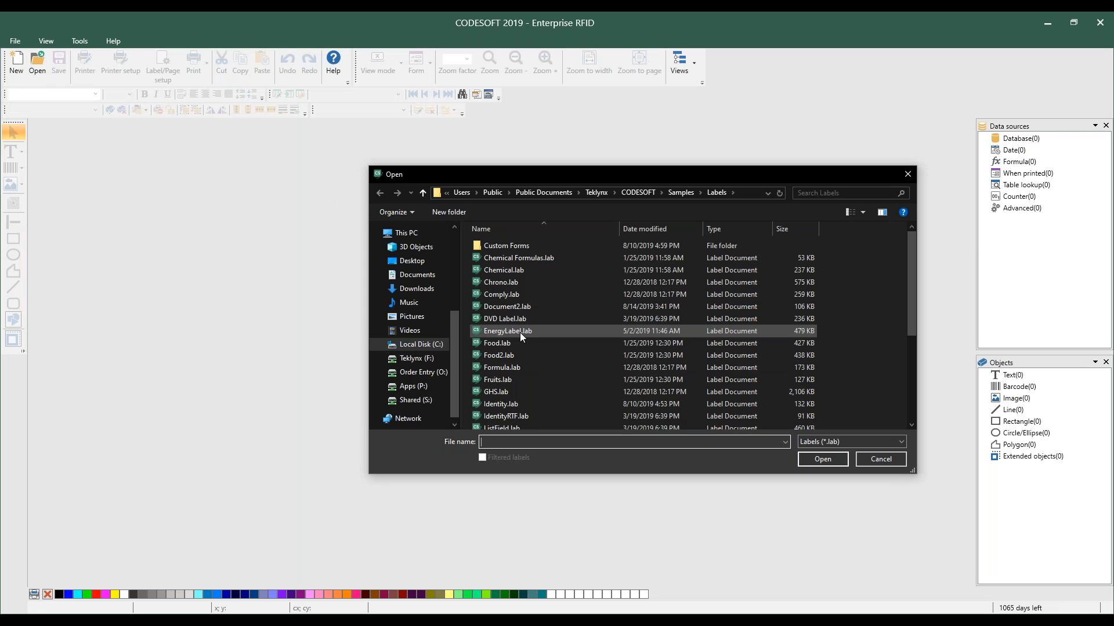
Open the Identity.lab sample label
scroll(499, 353, down, 1)
click(510, 375)
click(821, 459)
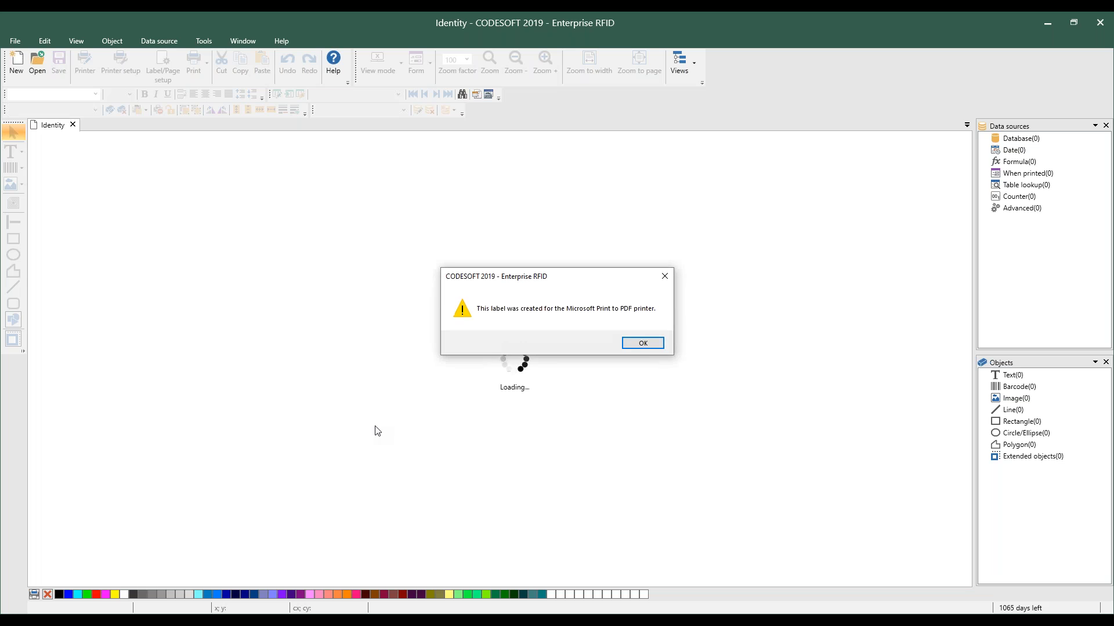
click(641, 343)
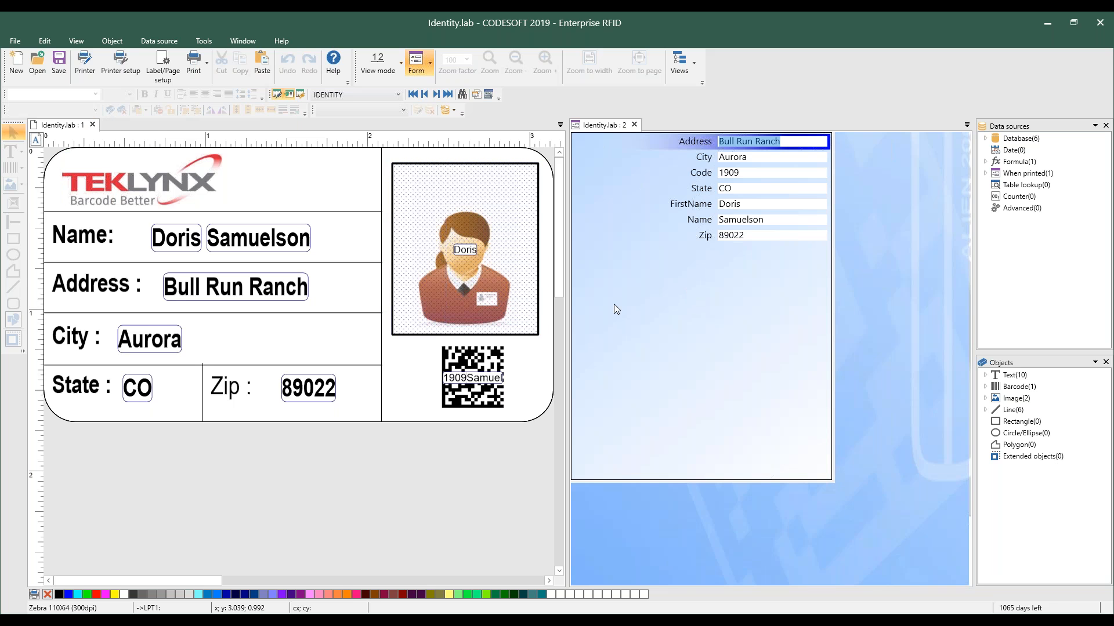
Set the label's form mode to Custom and enable Print when Enter key is pressed
right_click(629, 246)
click(663, 255)
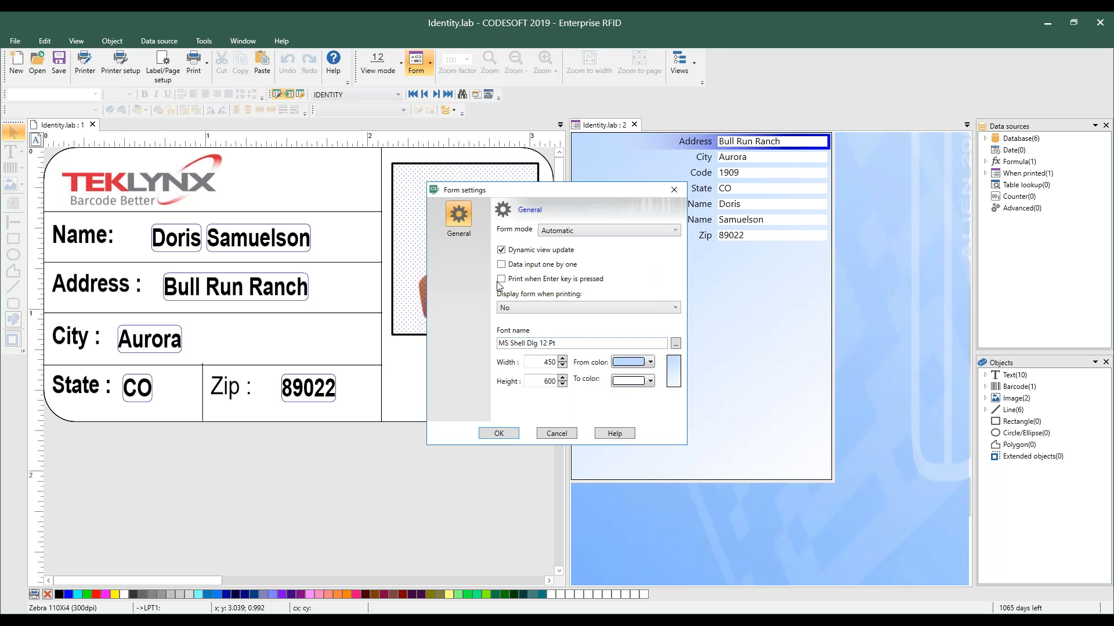
click(545, 232)
click(548, 250)
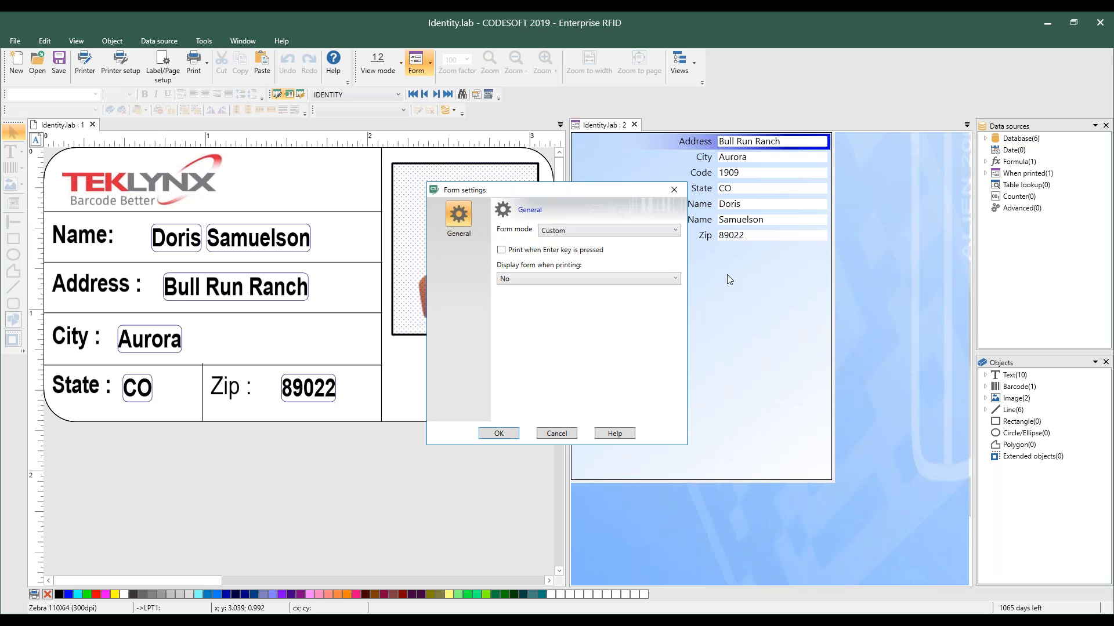
click(503, 251)
click(494, 433)
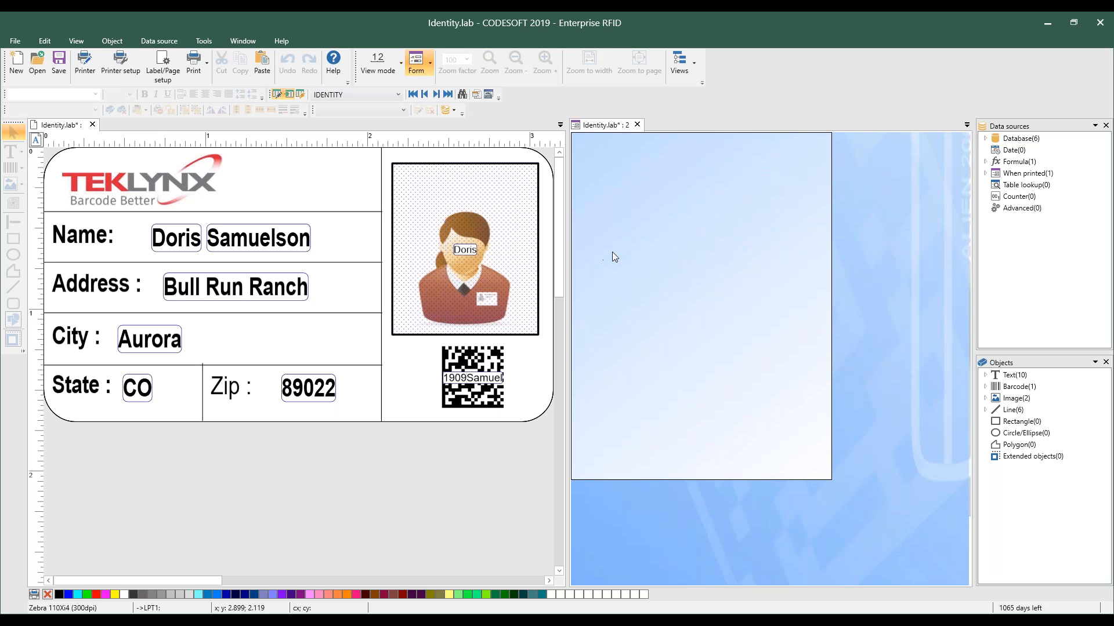
Open the label's form in the Form Editor and close it again
right_click(614, 187)
click(638, 211)
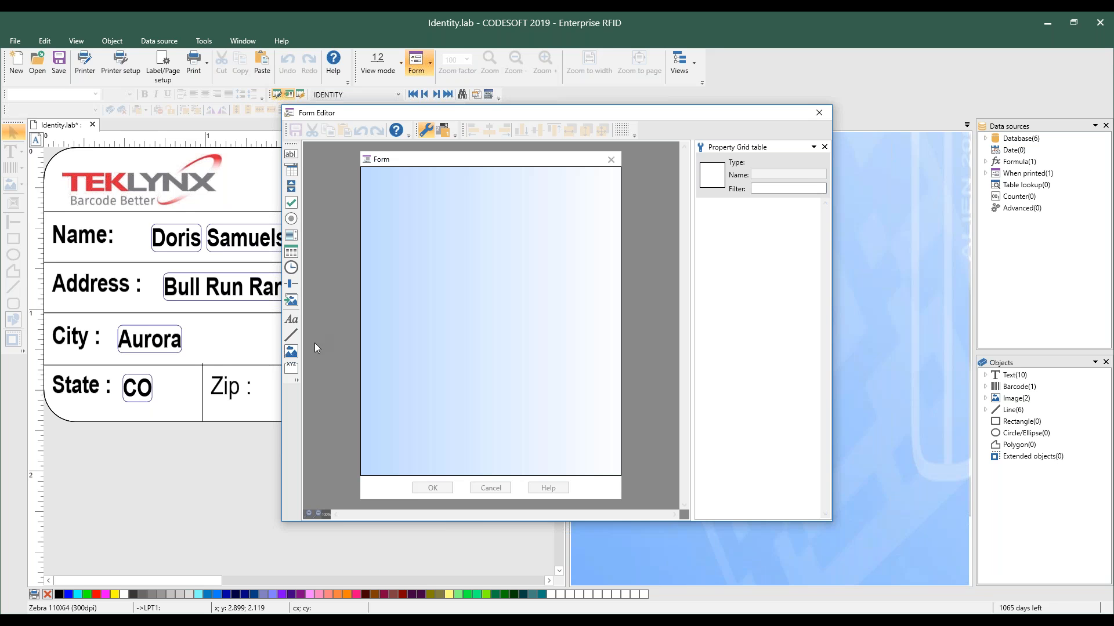
click(822, 117)
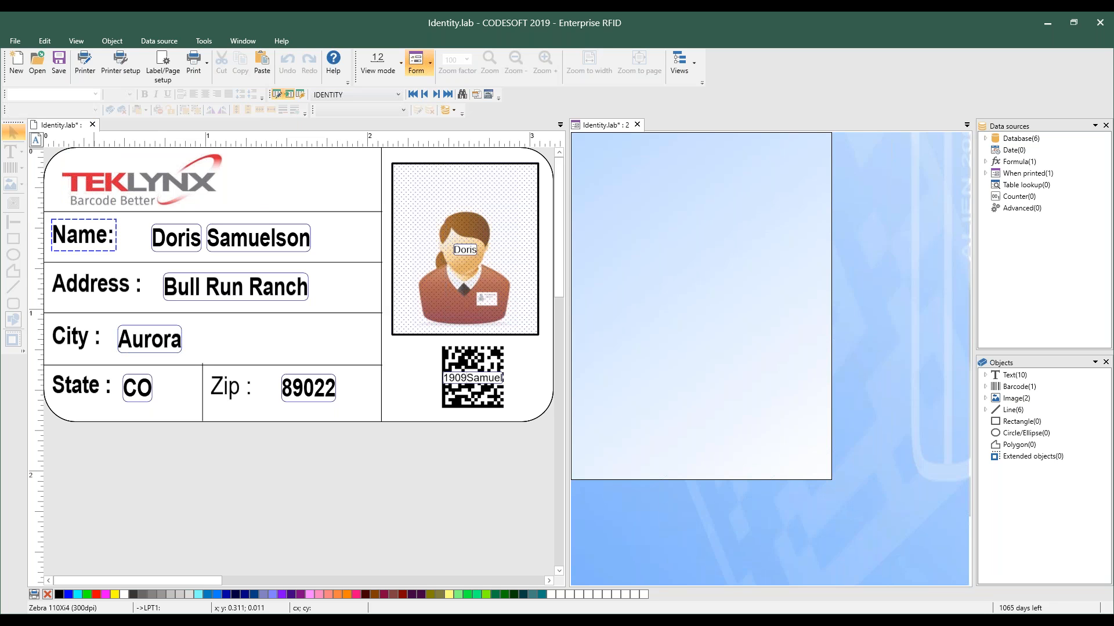
Close Identity.lab and open Identity_customForm.lab from the Custom Forms folder
click(92, 124)
click(539, 342)
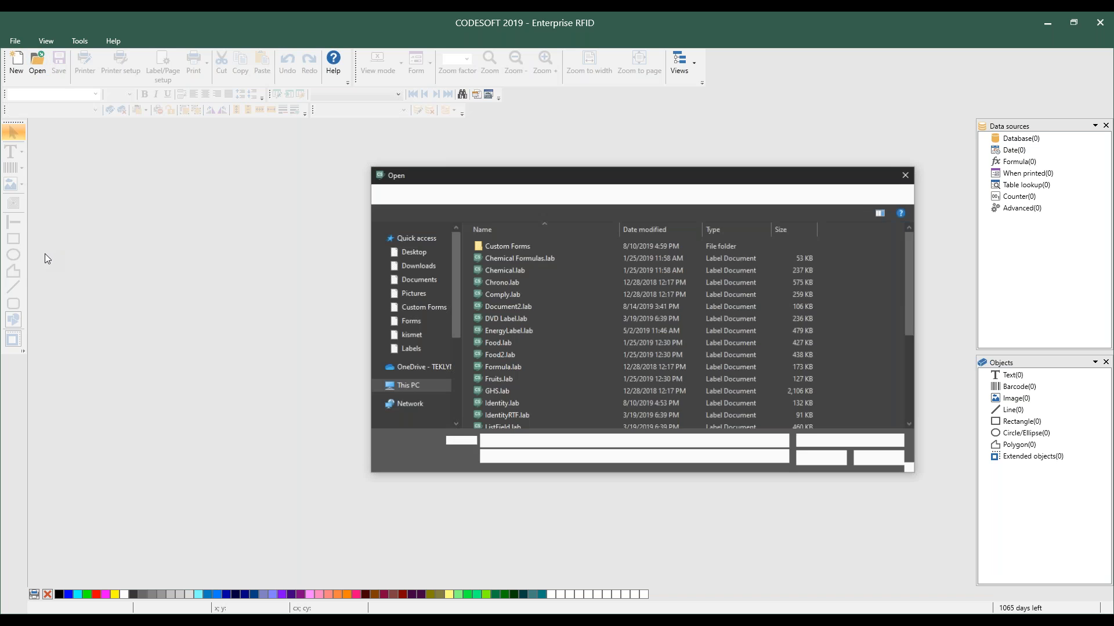
double_click(503, 246)
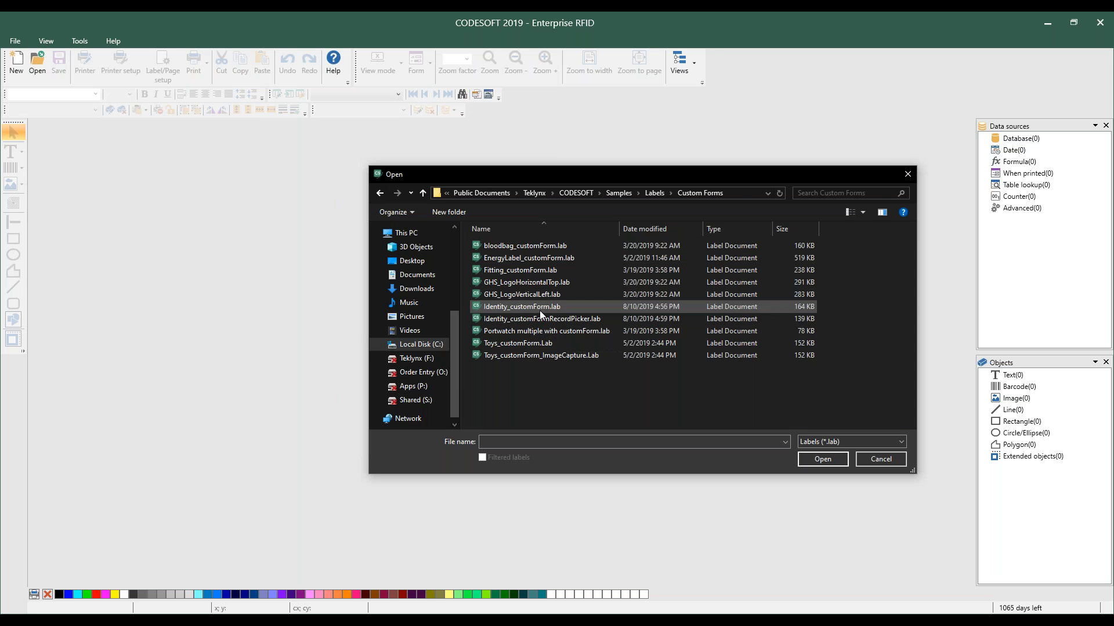
click(541, 308)
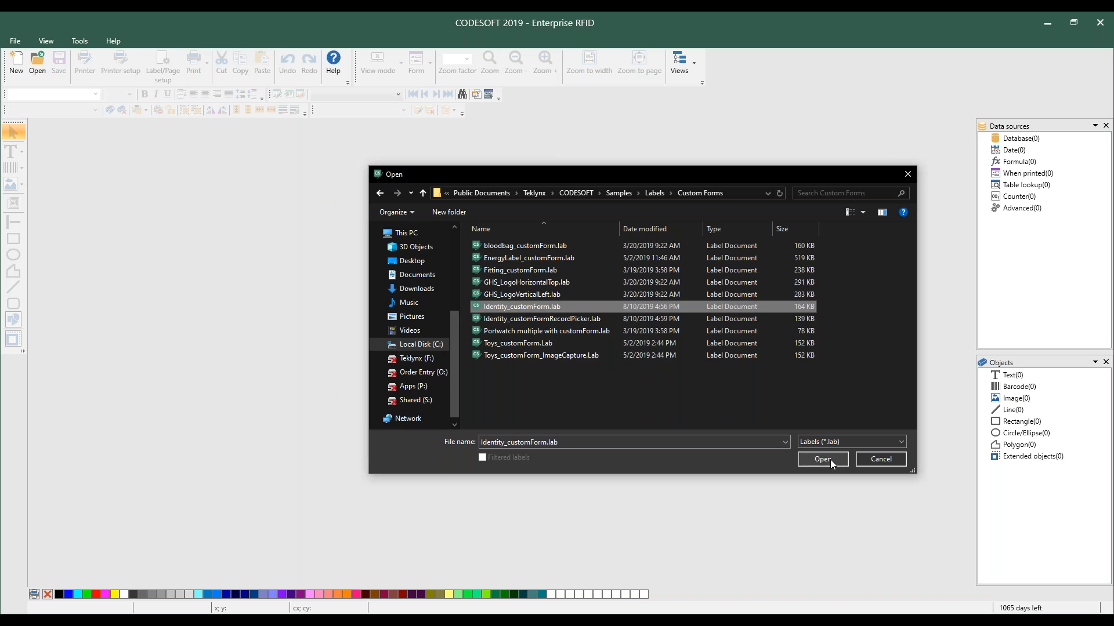
click(830, 460)
click(636, 344)
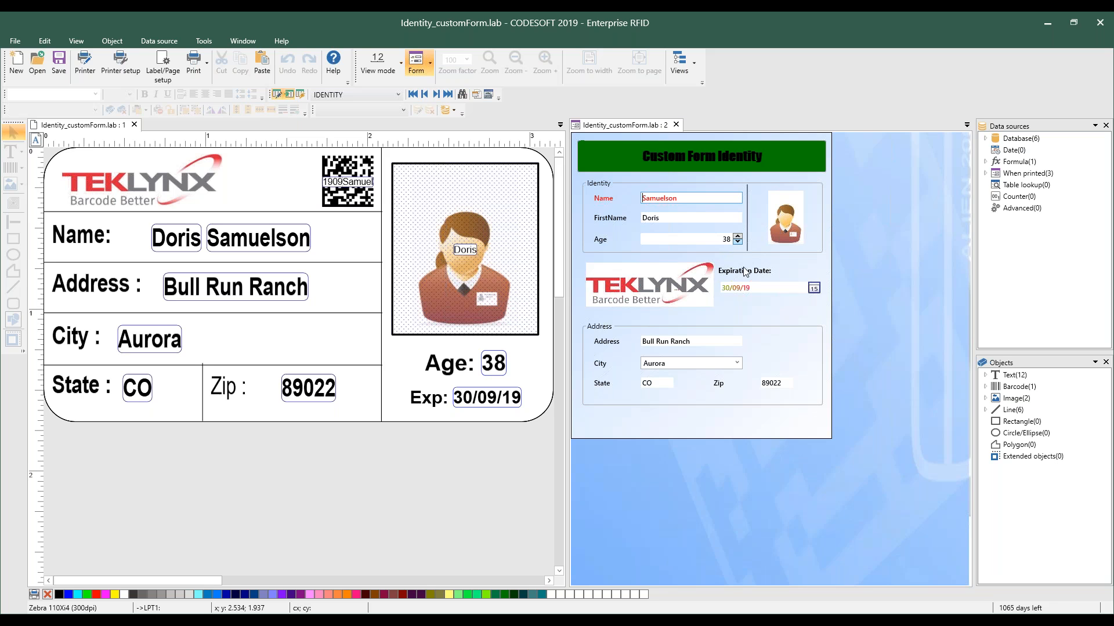
Pick 30 September from the expiration date calendar on the custom form
click(819, 289)
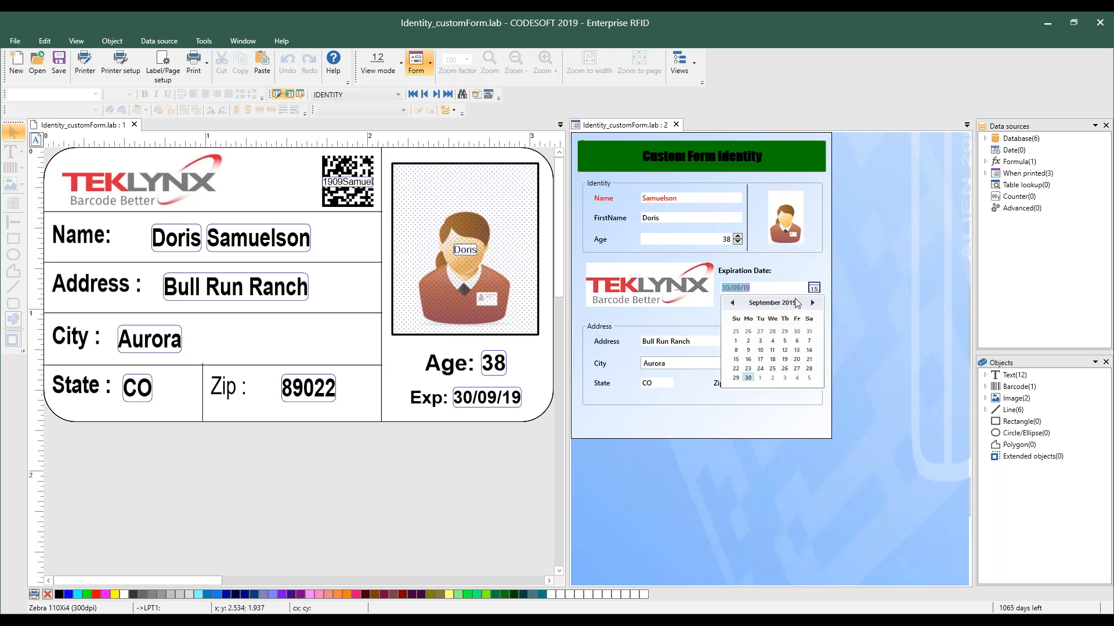
click(770, 429)
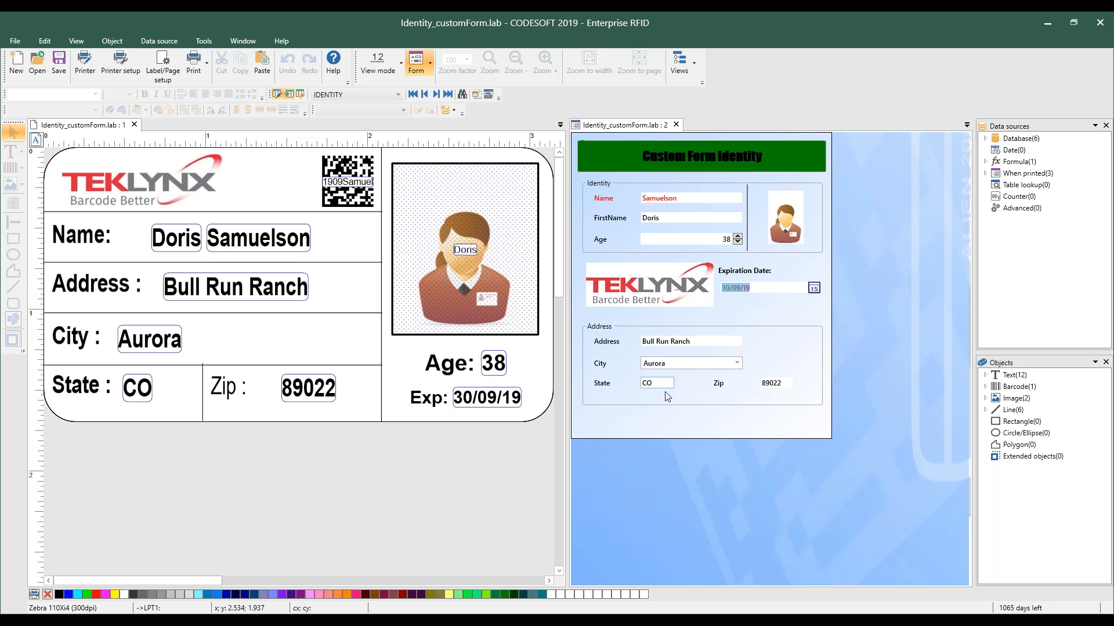
Open the form in the Form Editor, shift the title label sideways and back, and close without saving
right_click(666, 422)
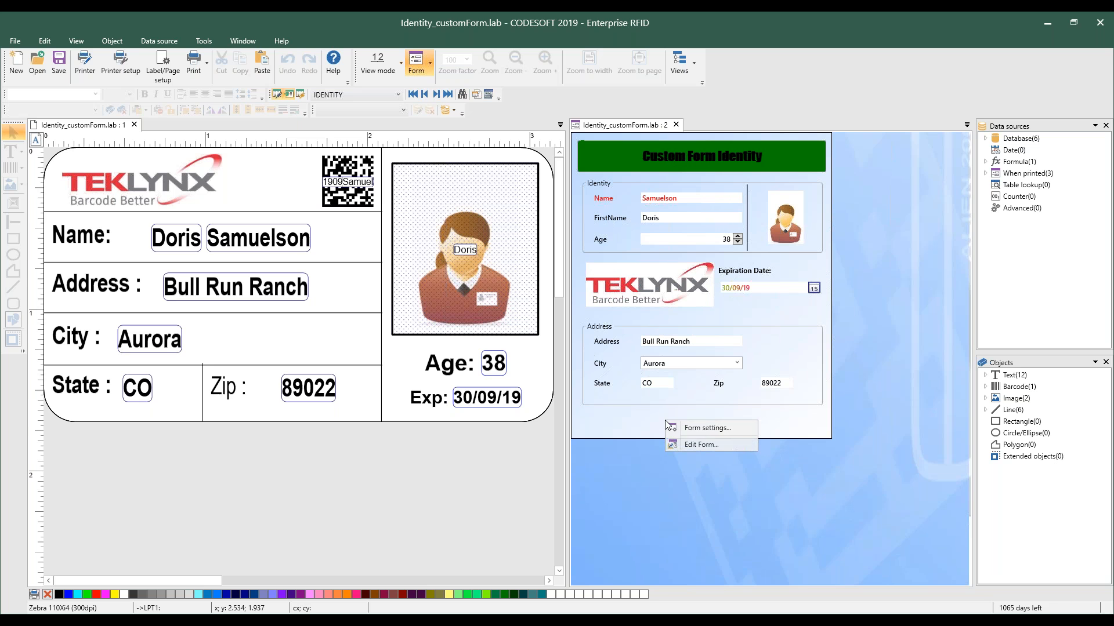
click(688, 445)
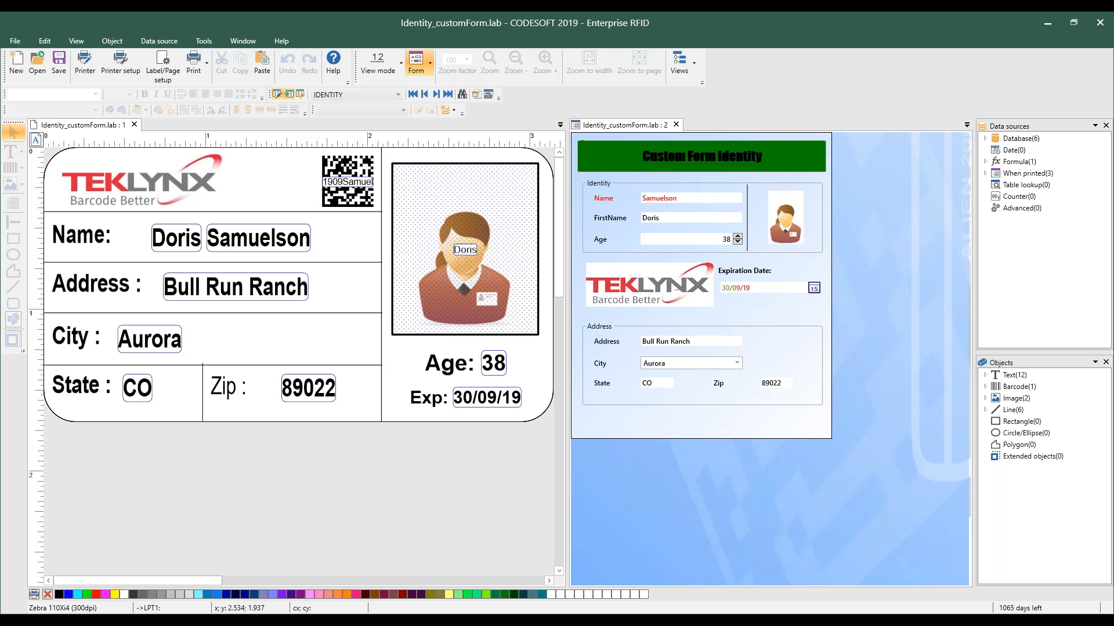
click(508, 197)
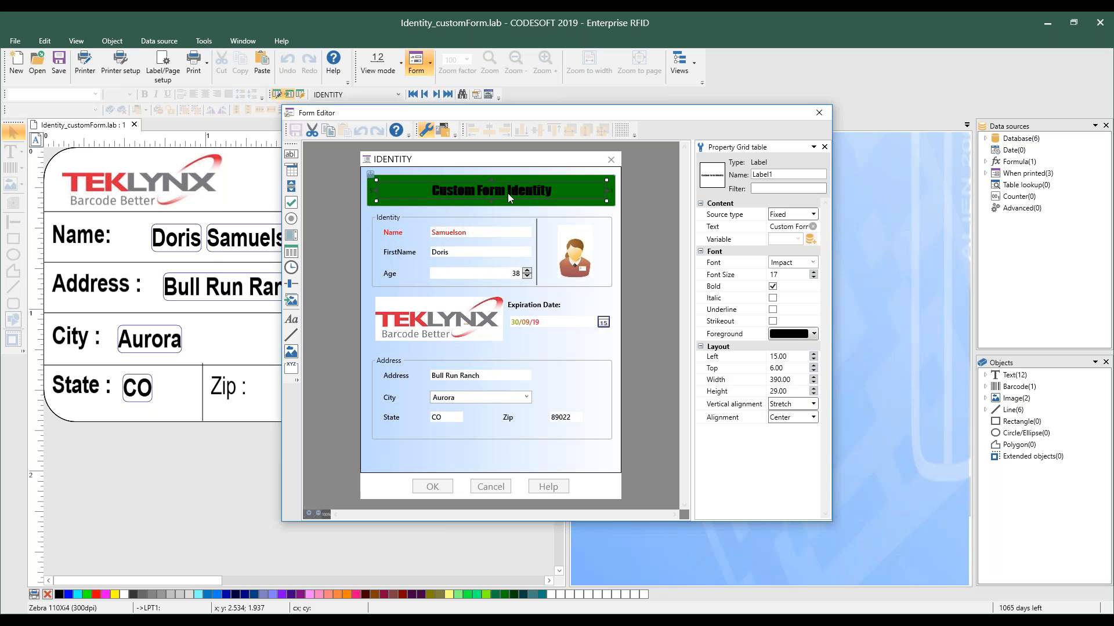
drag(503, 192, 546, 191)
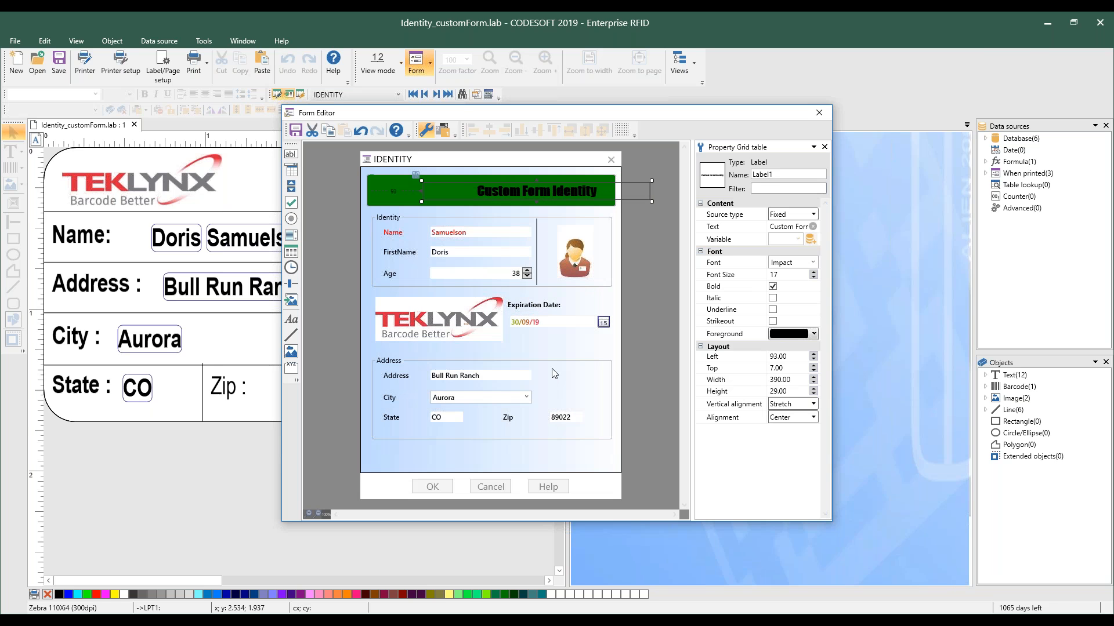
drag(519, 190, 480, 195)
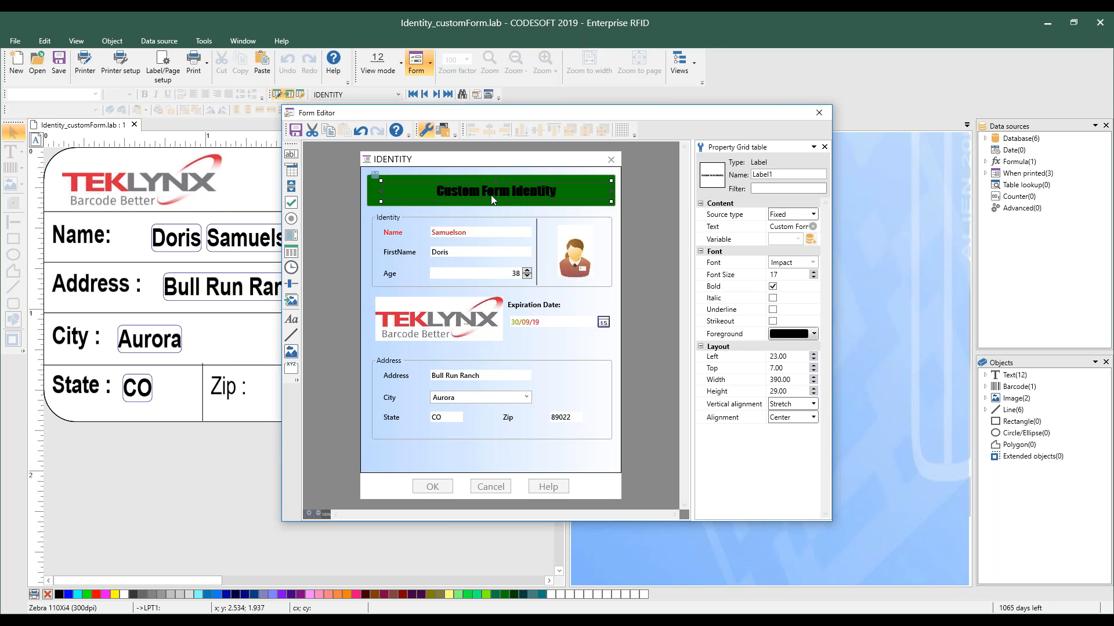
click(819, 113)
click(573, 339)
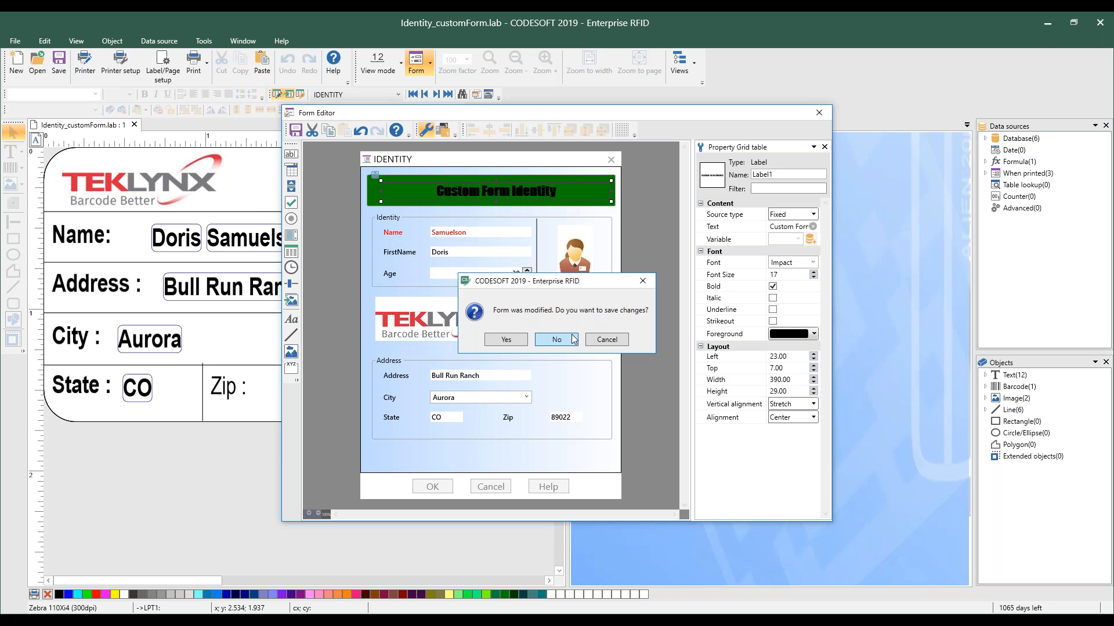
Close Identity_customForm.lab and open Identity_customFormRecordPicker.lab from the Custom Forms folder
click(134, 125)
click(36, 67)
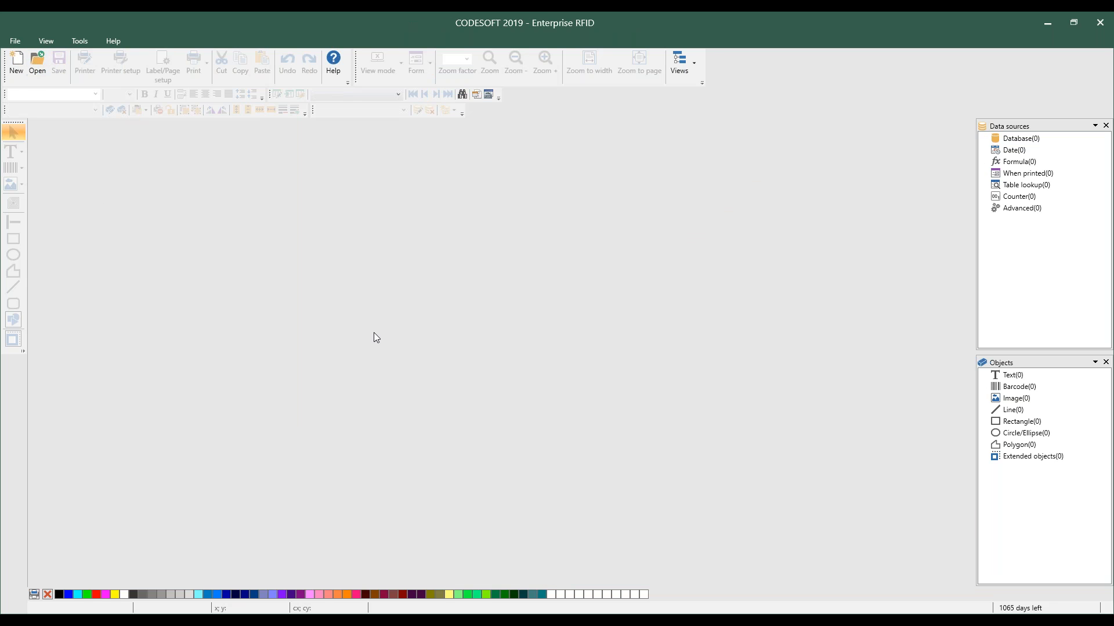
click(539, 319)
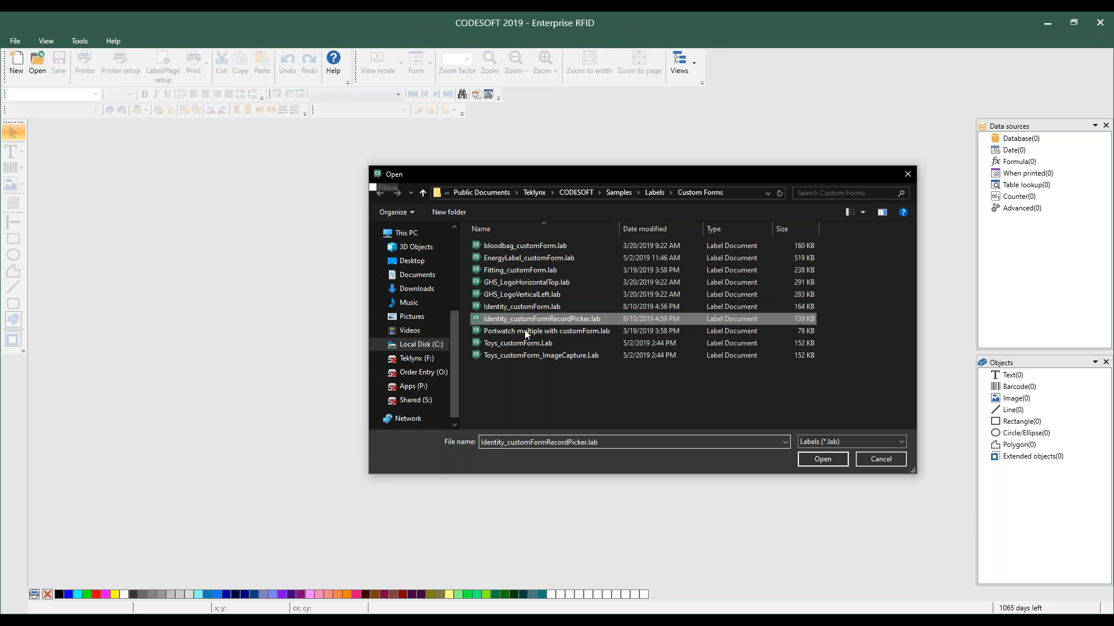
click(837, 458)
Select the second, third and fourth records in turn in the record picker grid
click(641, 344)
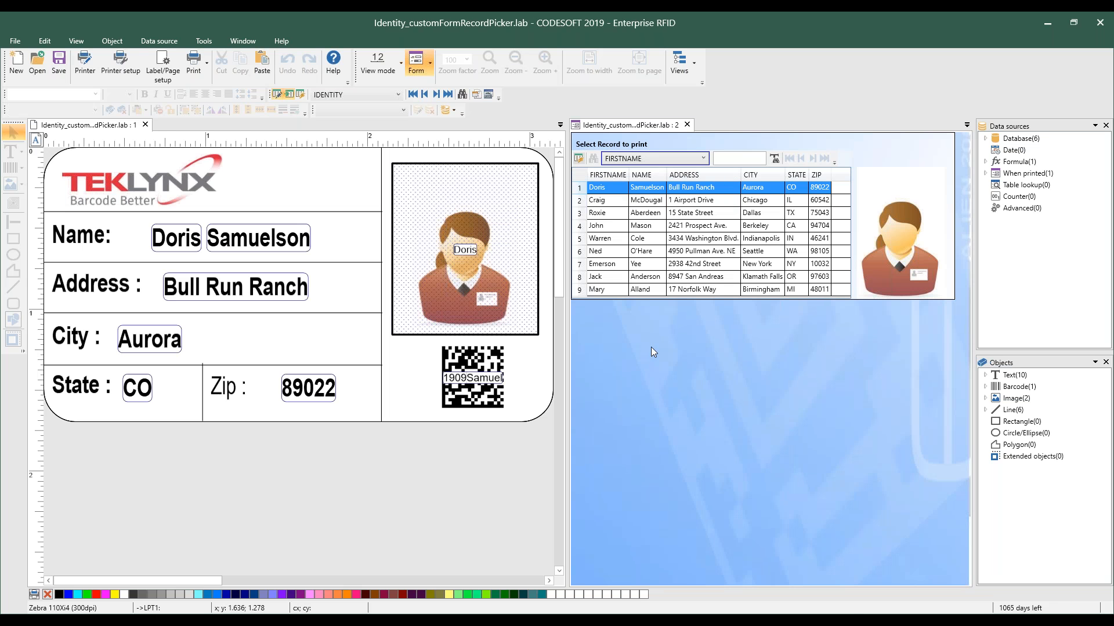
click(582, 199)
click(580, 212)
click(580, 225)
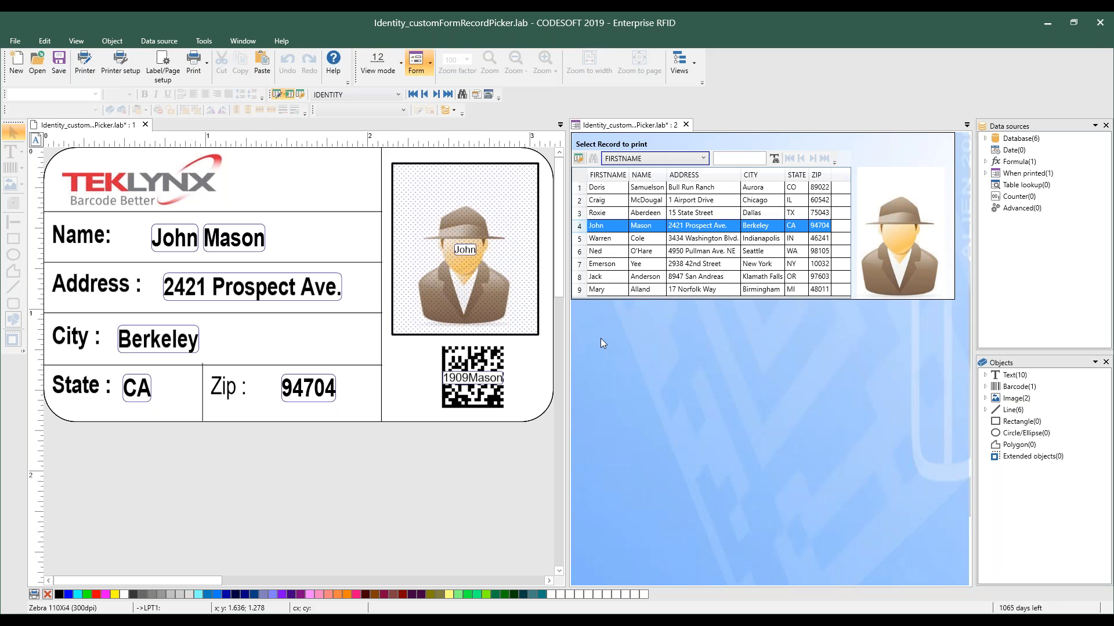
Open LabelSelect.Xmf from the Forms samples folder in the Form Designer
click(398, 247)
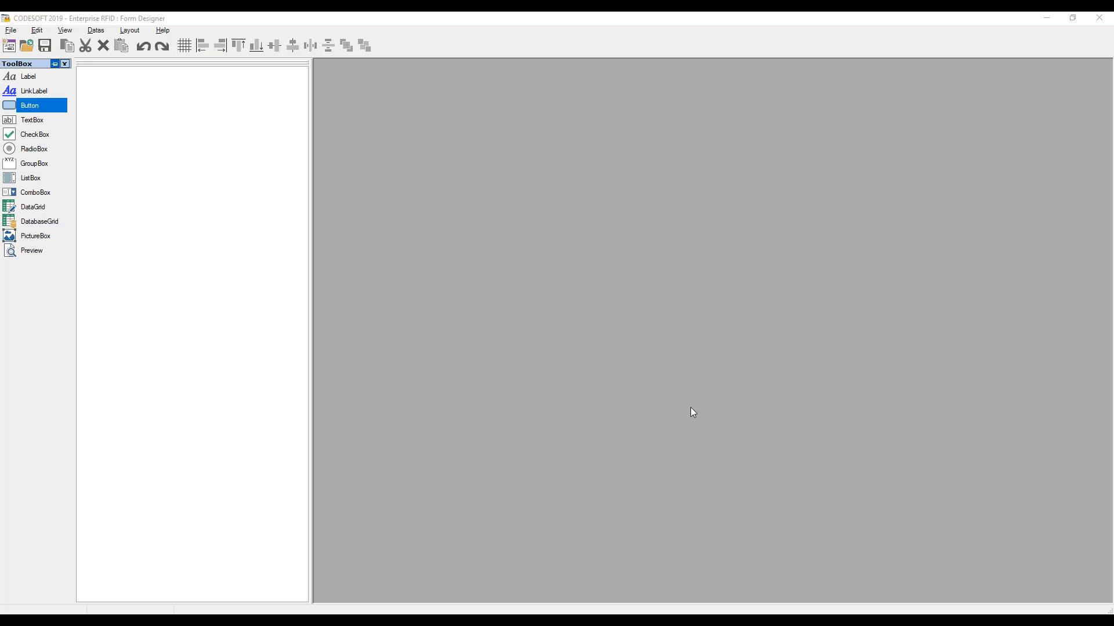
click(26, 45)
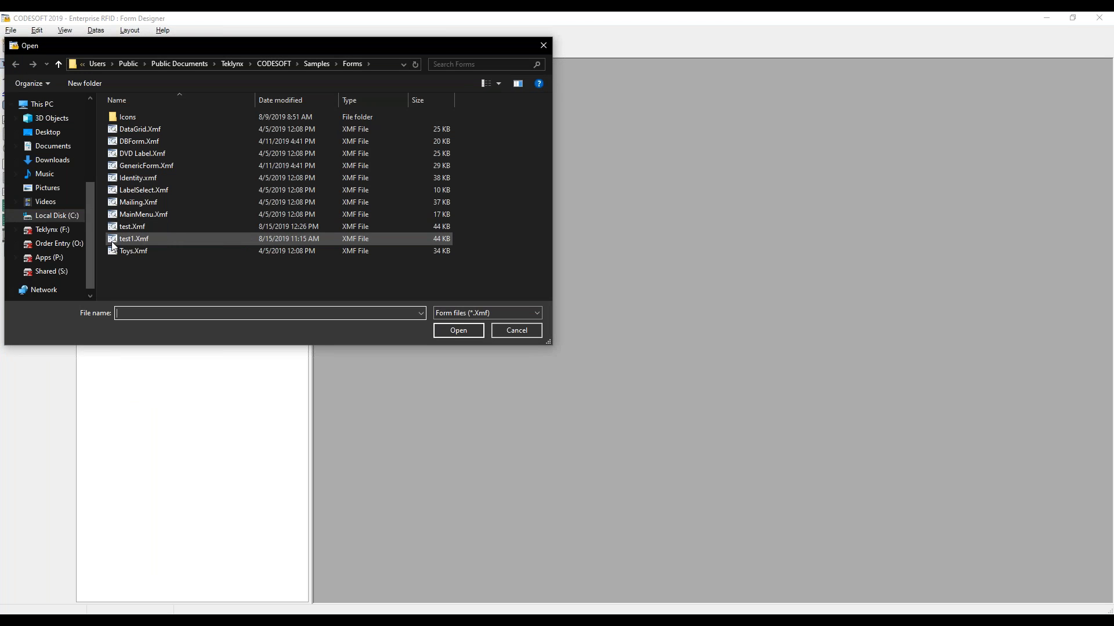
click(159, 194)
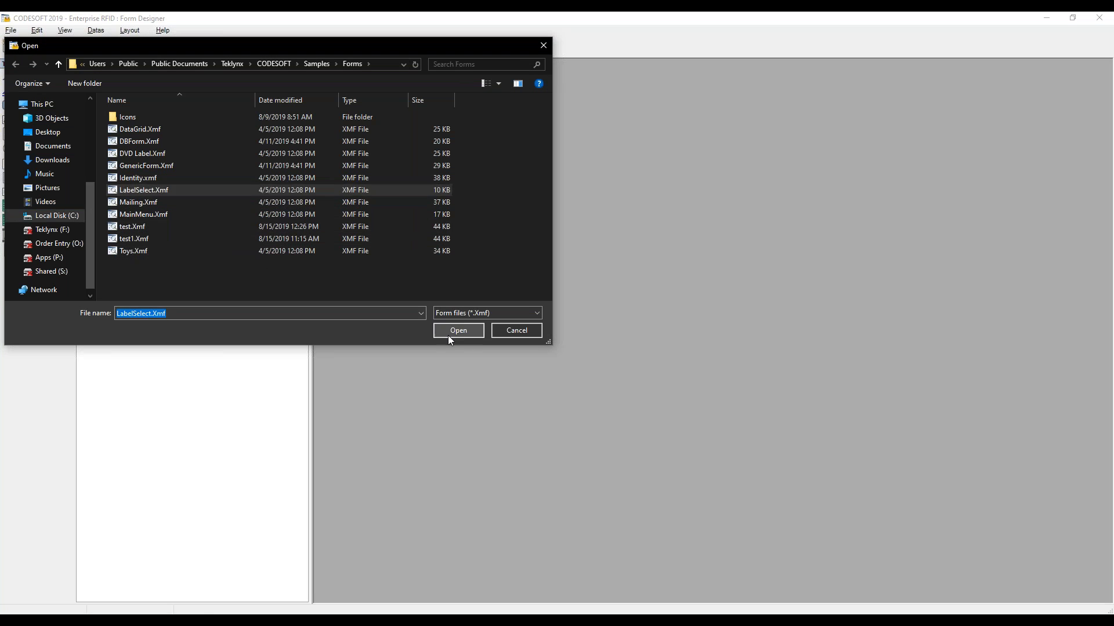
click(455, 332)
drag(548, 235, 537, 223)
drag(445, 101, 441, 99)
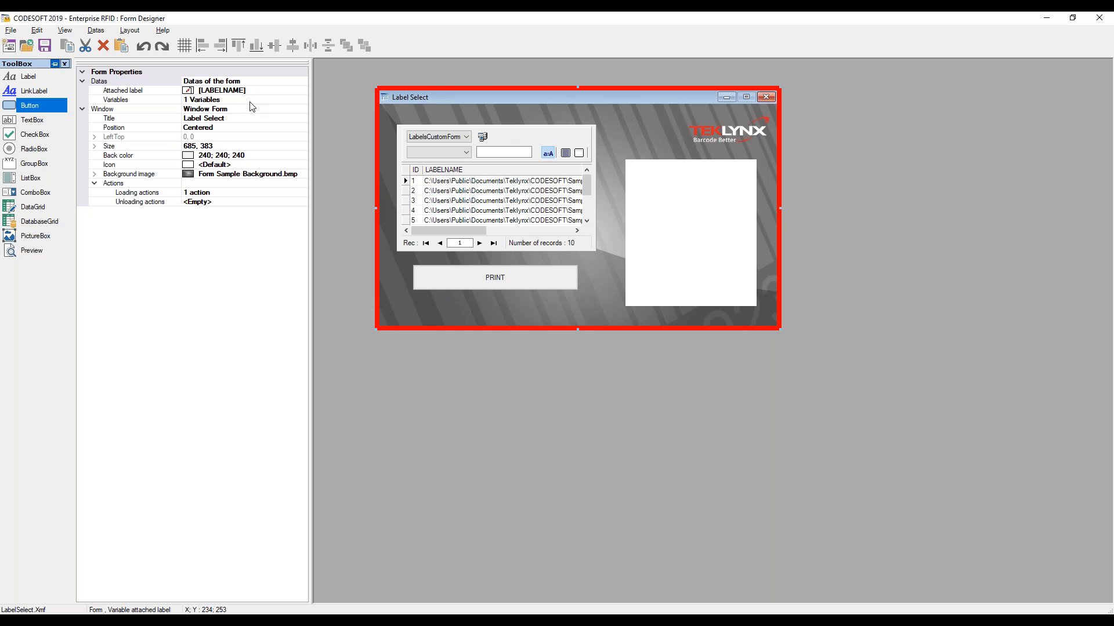
Examine the properties of the database grid, preview box and PRINT button, including the button's action list
click(505, 138)
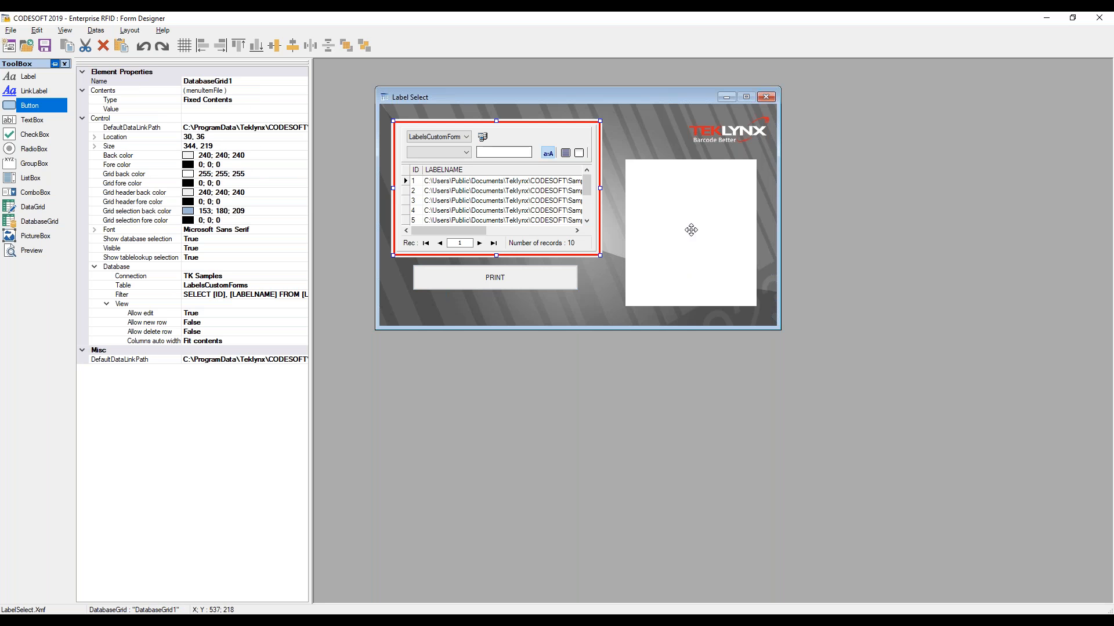
click(691, 231)
click(512, 282)
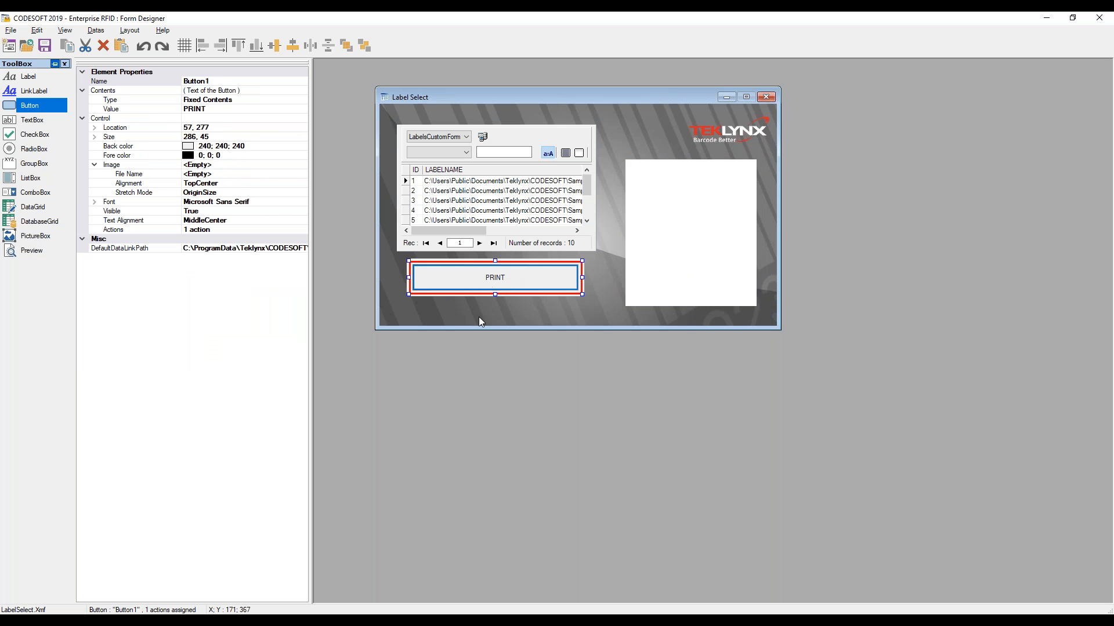
click(236, 231)
click(302, 230)
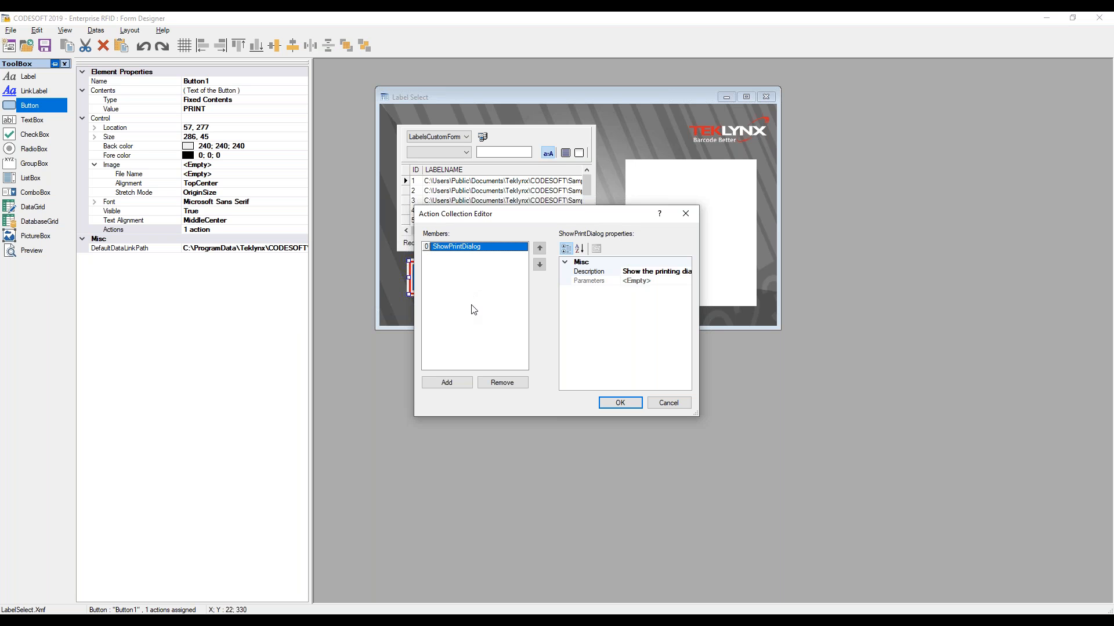
click(662, 405)
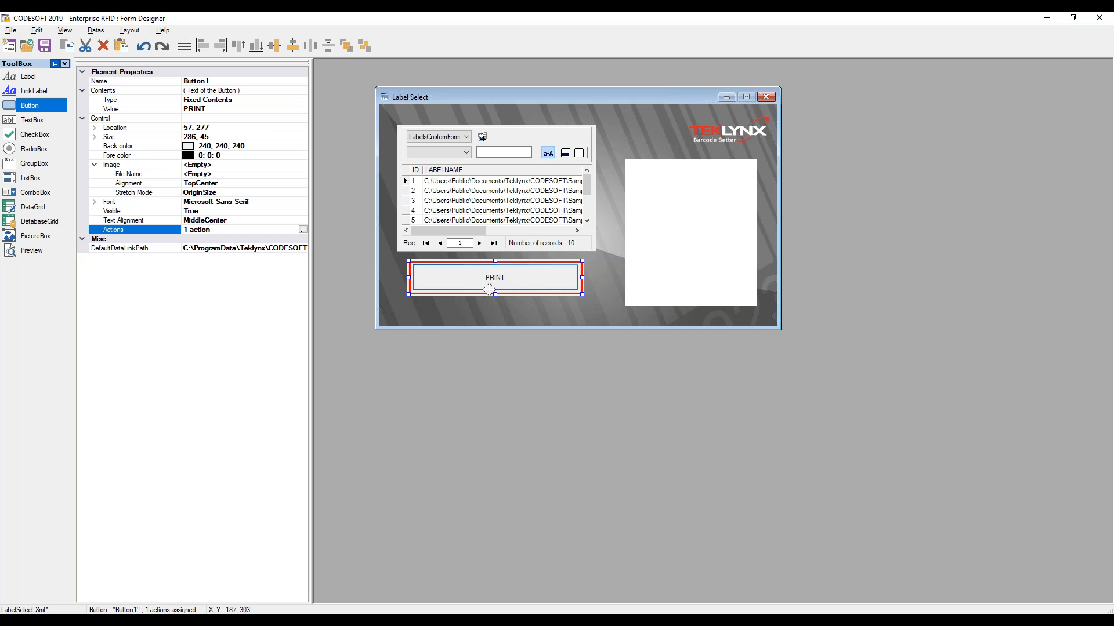
click(522, 100)
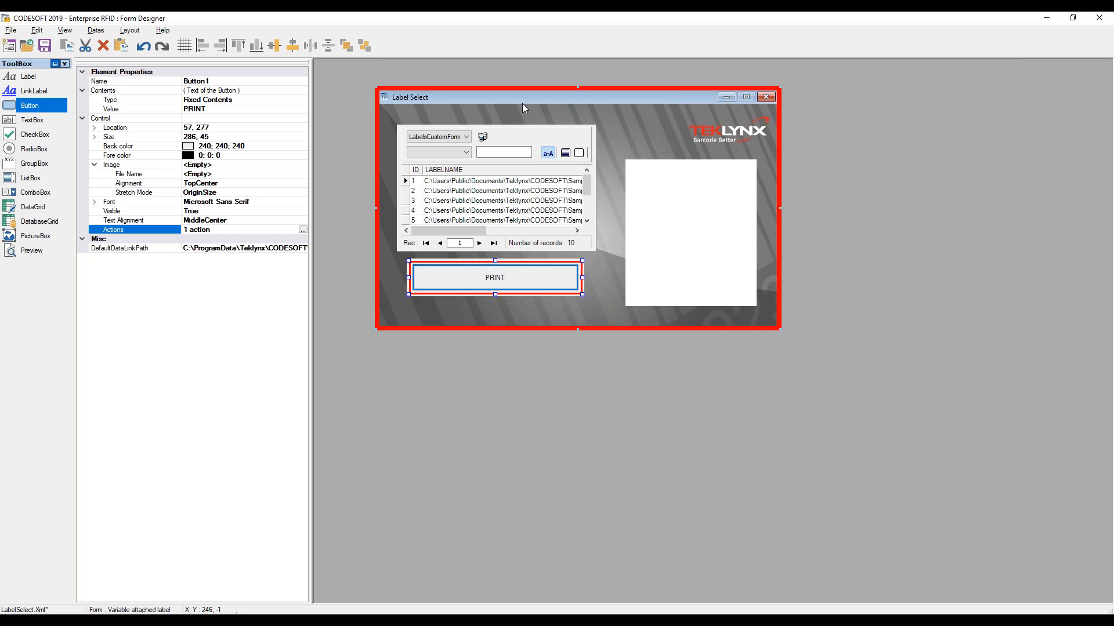
Run the form, choose the second label in the list and print it with the PRINT button
key(F5)
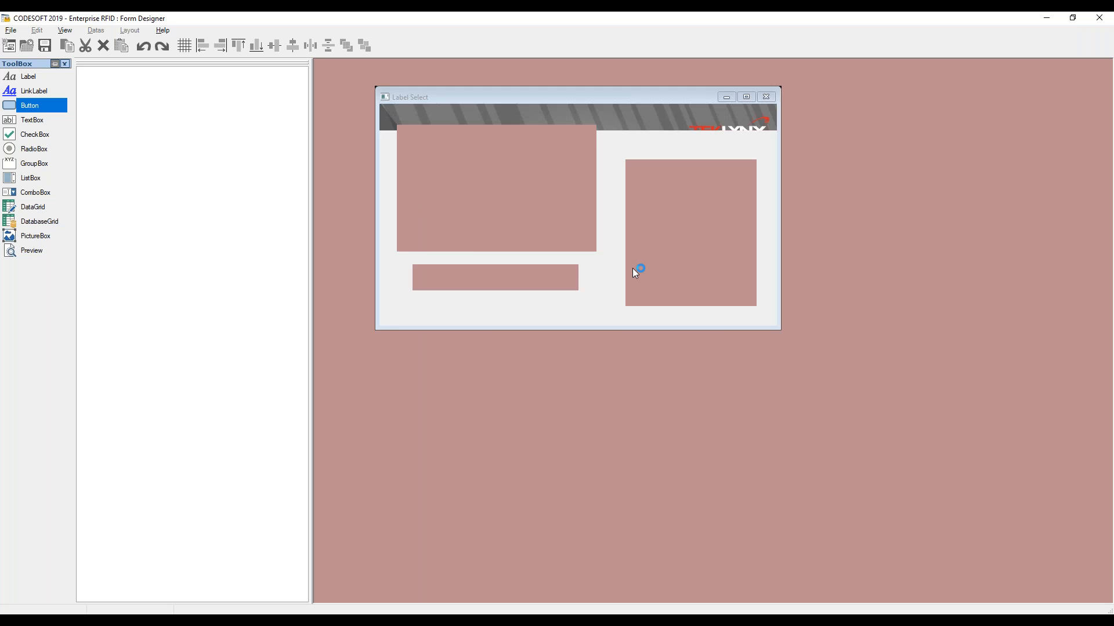
click(405, 191)
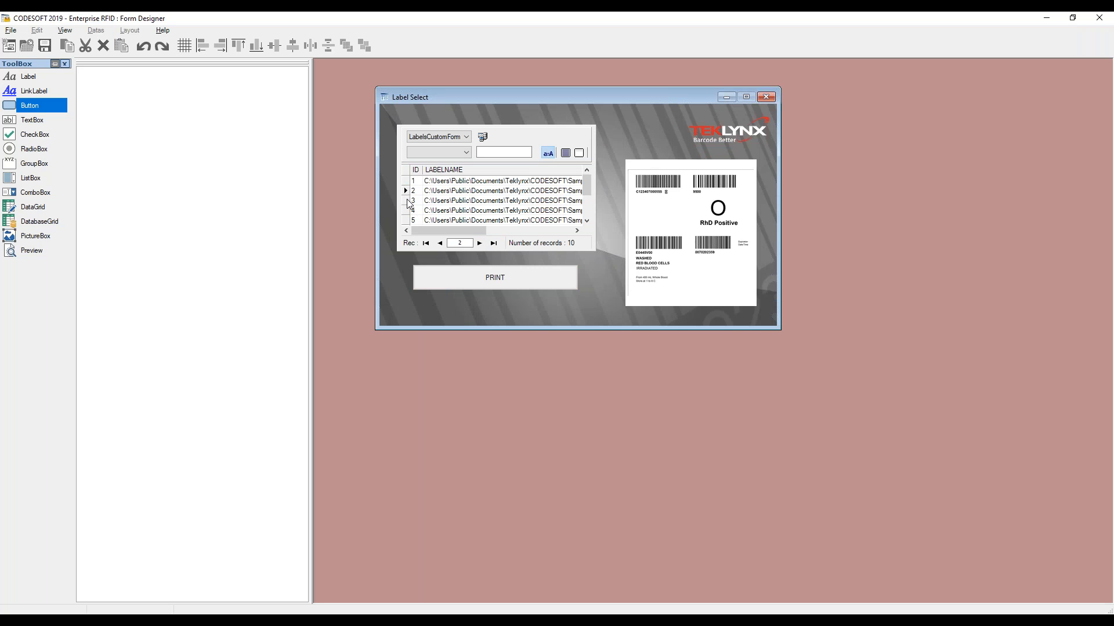
click(502, 279)
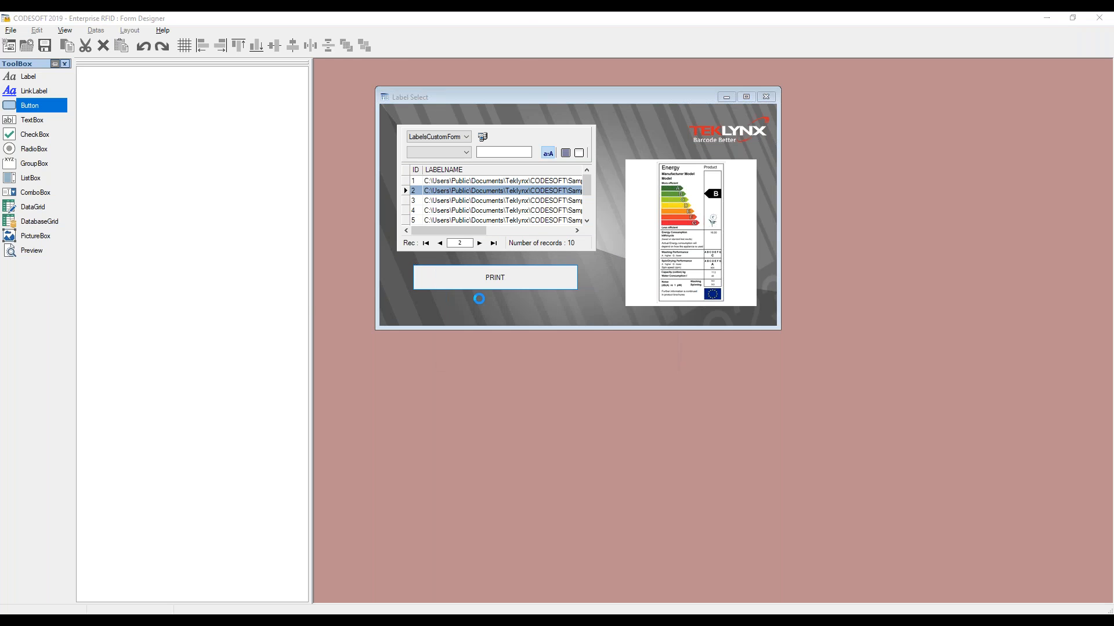
Enlarge the print dialog to inspect the EnergyLabel custom form, then close it
drag(414, 25, 473, 55)
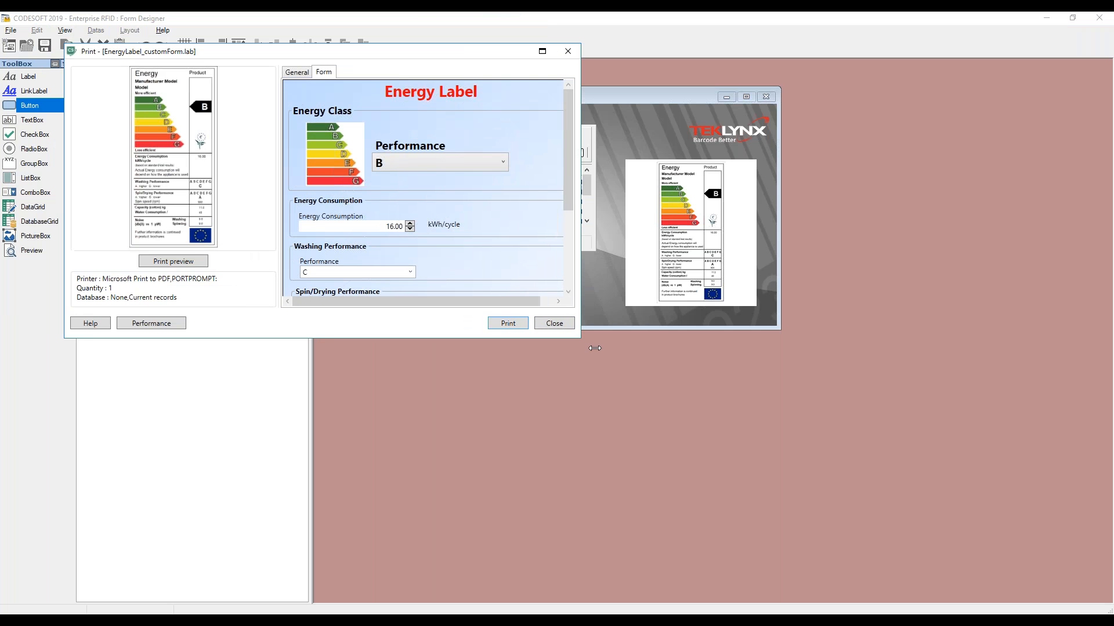
drag(580, 337, 738, 507)
drag(462, 56, 544, 58)
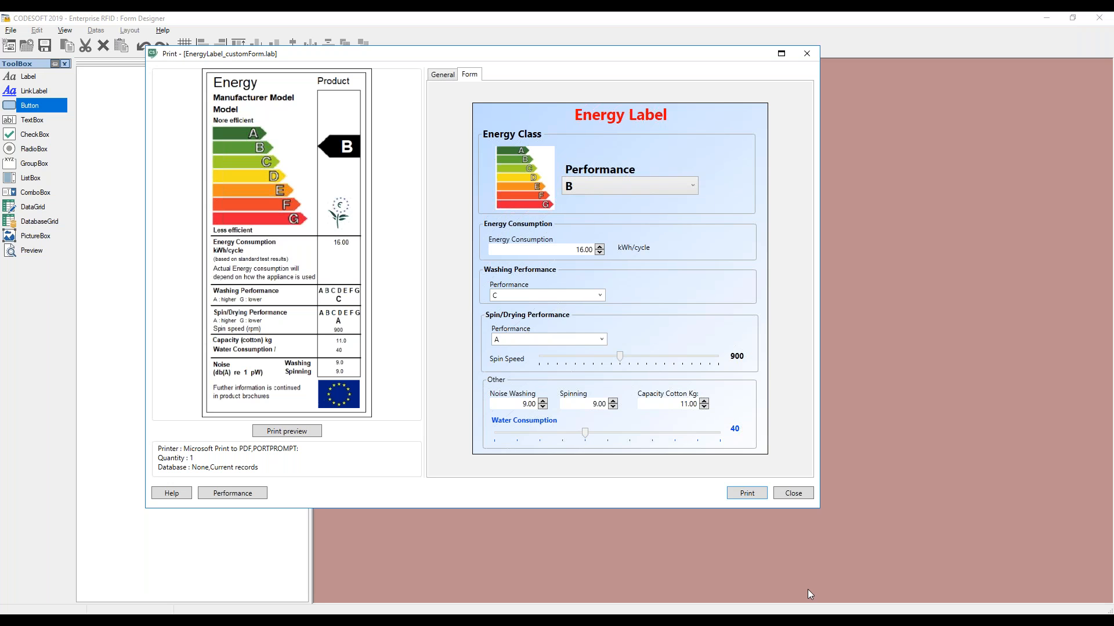
click(793, 494)
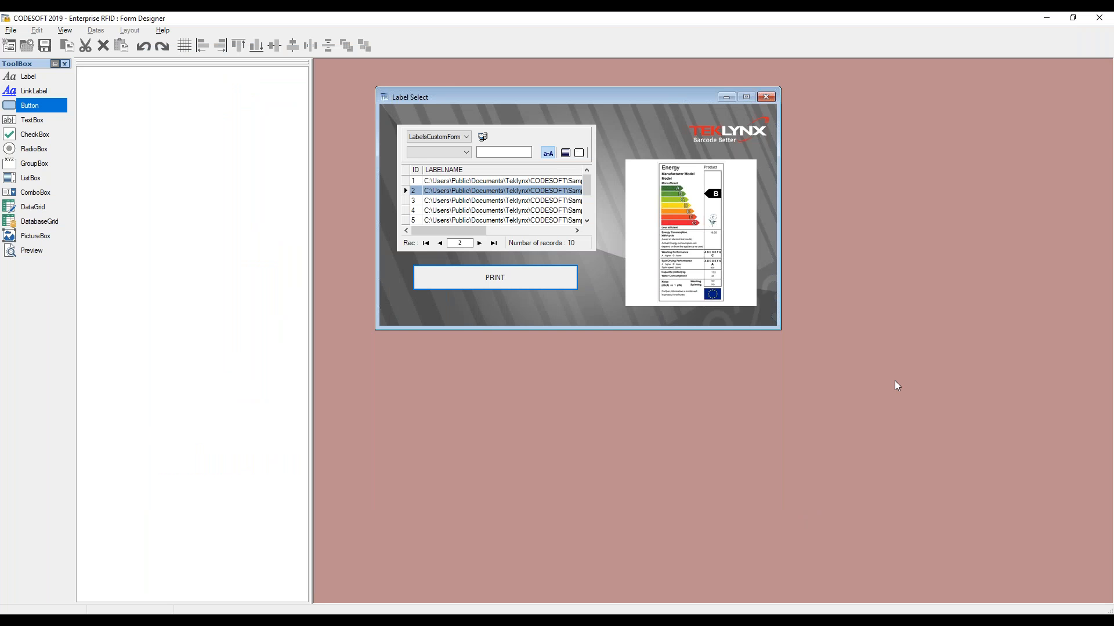
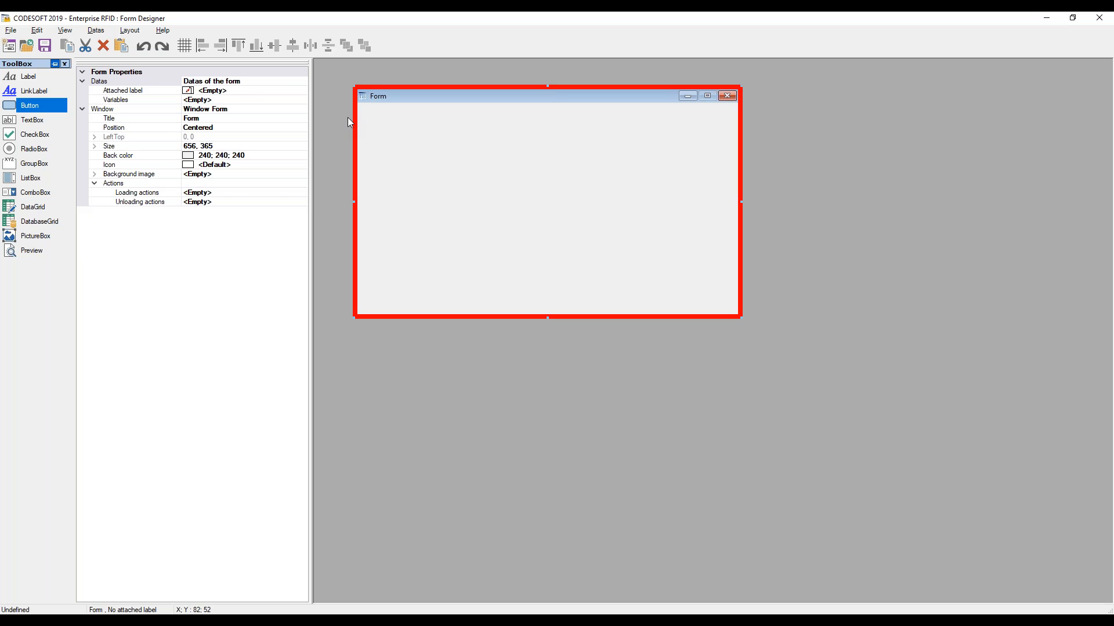
Attach the Identity.lab label to the form
click(253, 90)
click(302, 91)
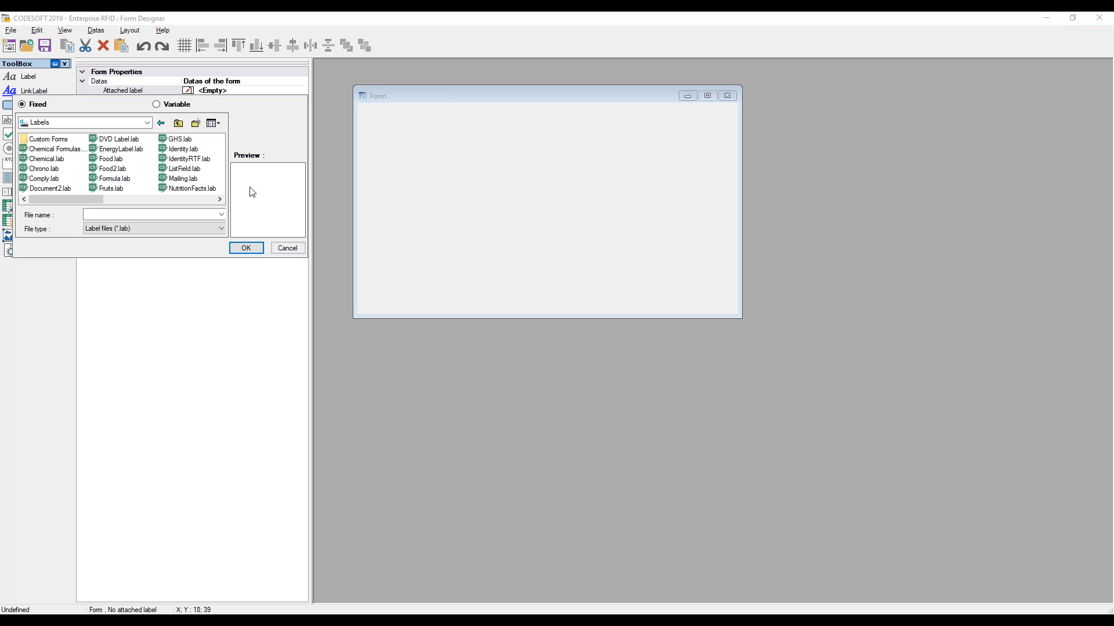
click(183, 149)
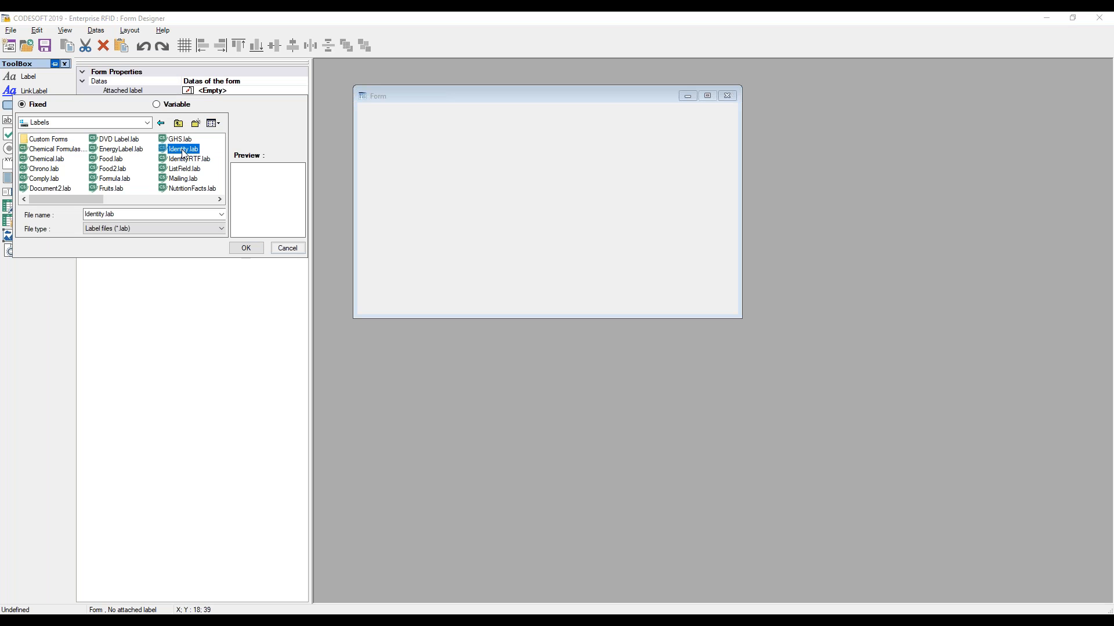
click(246, 248)
Add a preview box in the form's upper right area, about 277 by 182
click(34, 251)
click(684, 125)
drag(679, 157, 548, 226)
drag(581, 194, 580, 193)
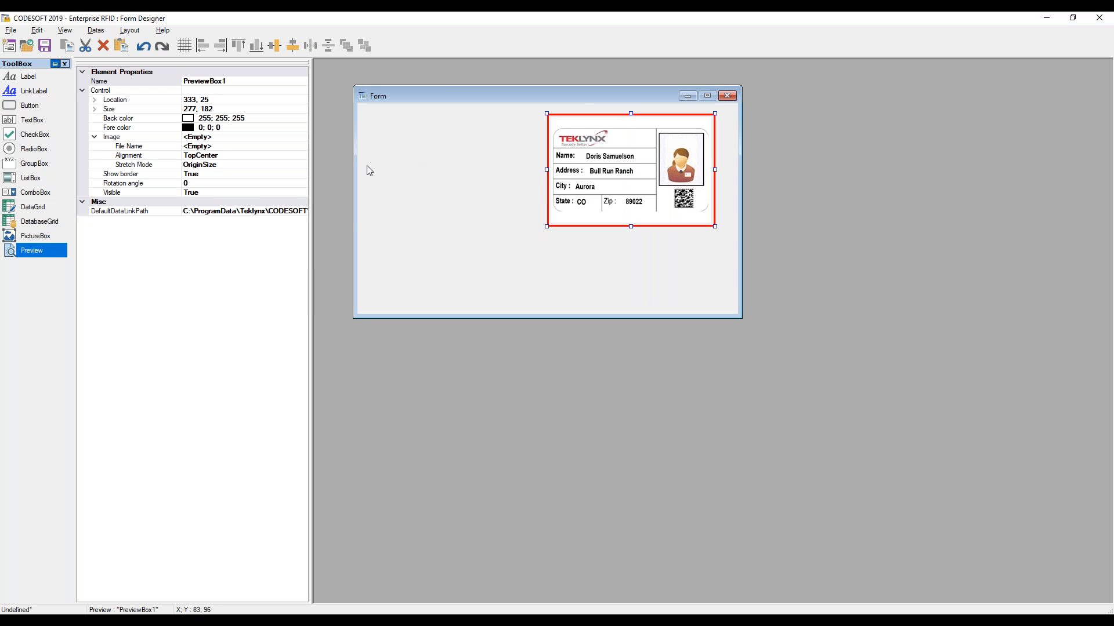
Add a database grid to the form's lower left and resize it to about 294 by 198
drag(32, 223, 412, 199)
drag(537, 208, 504, 193)
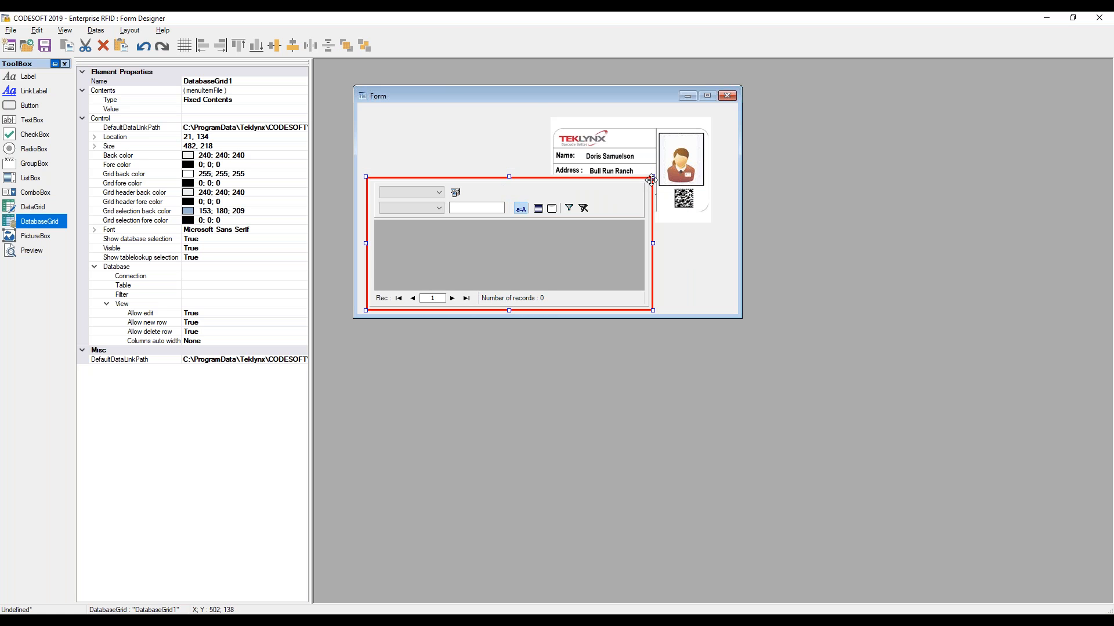
drag(652, 177, 546, 187)
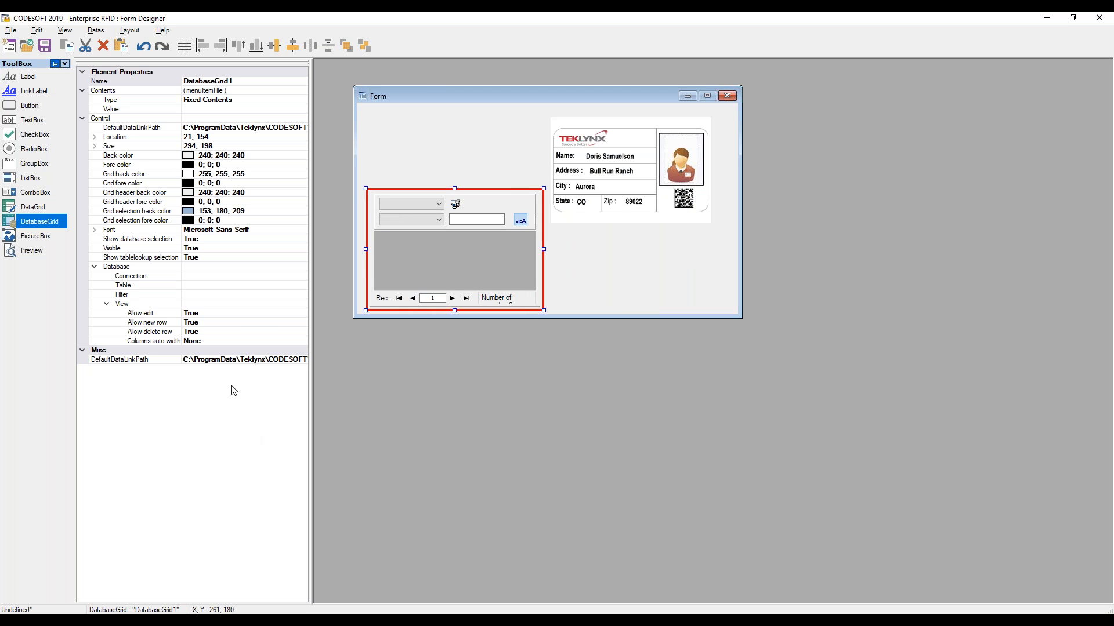
Set the database grid's connection and table to IDENTITY
click(273, 276)
click(302, 277)
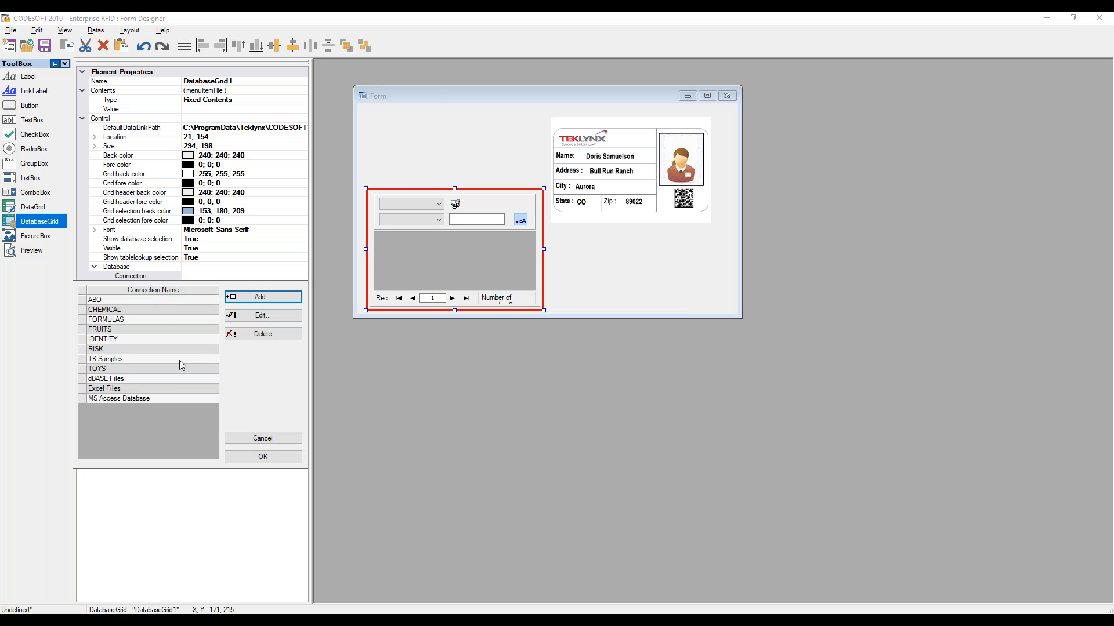
click(148, 340)
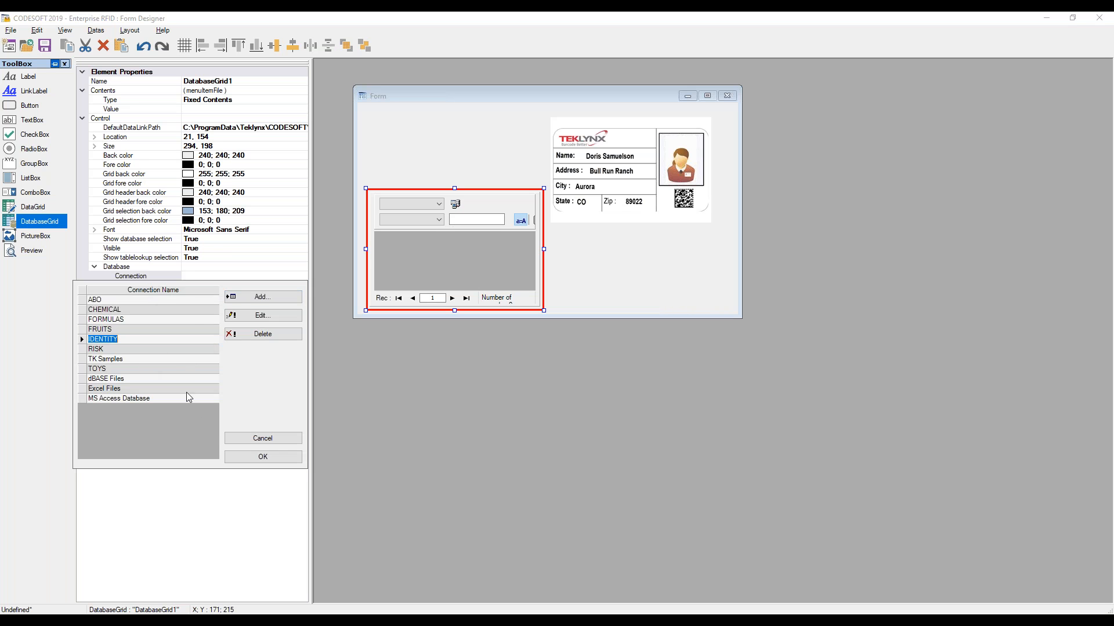
click(263, 457)
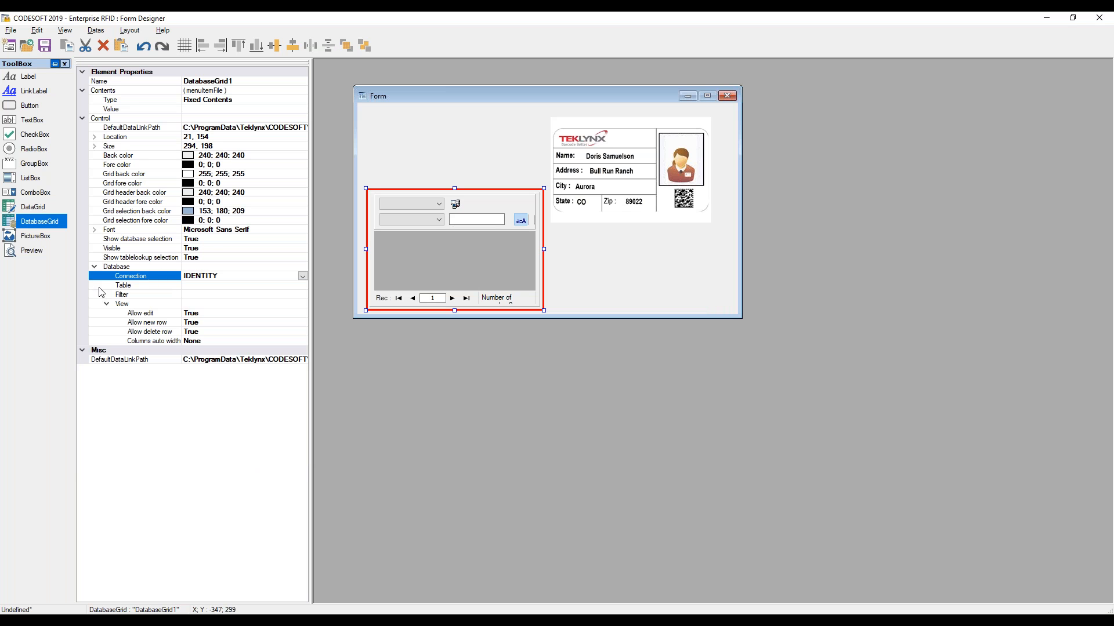
click(289, 285)
click(302, 285)
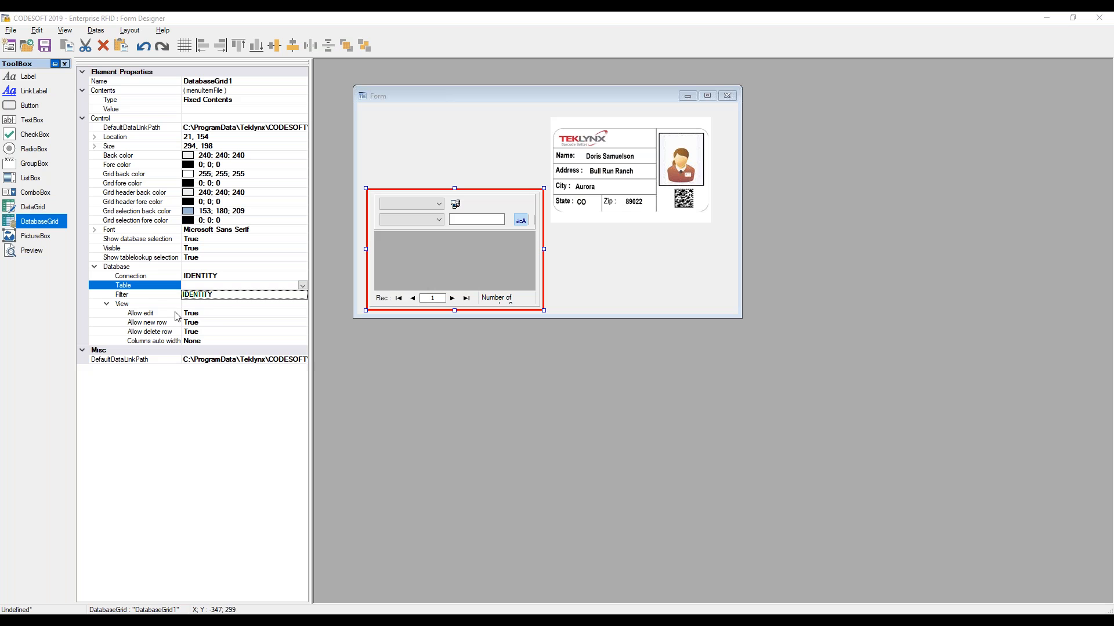
click(200, 297)
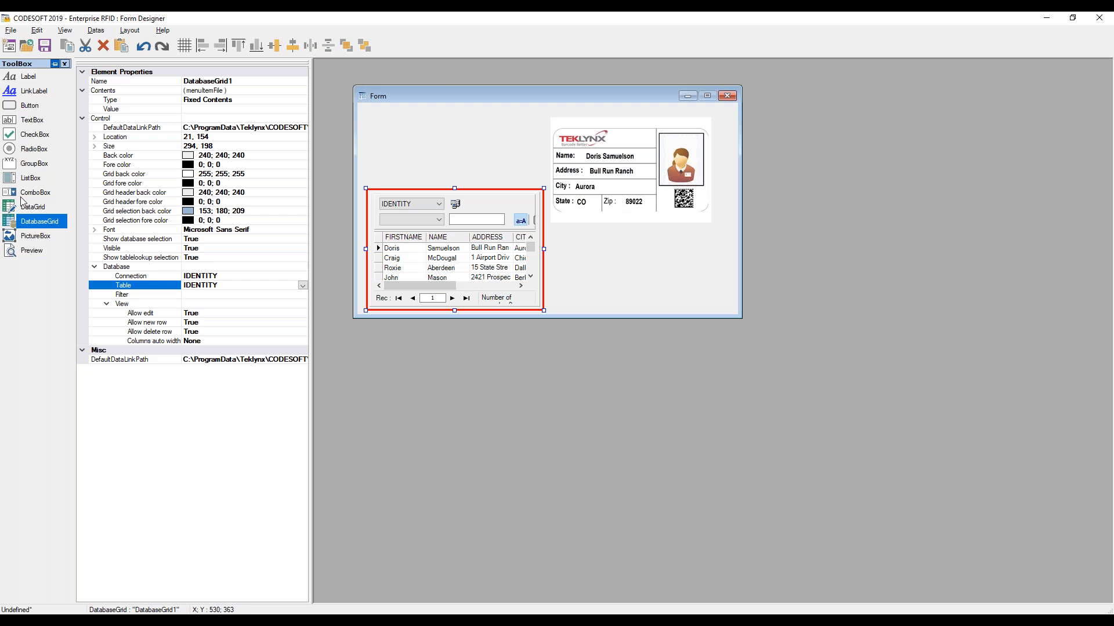
Add a button to the form beside the grid, below the preview
click(30, 105)
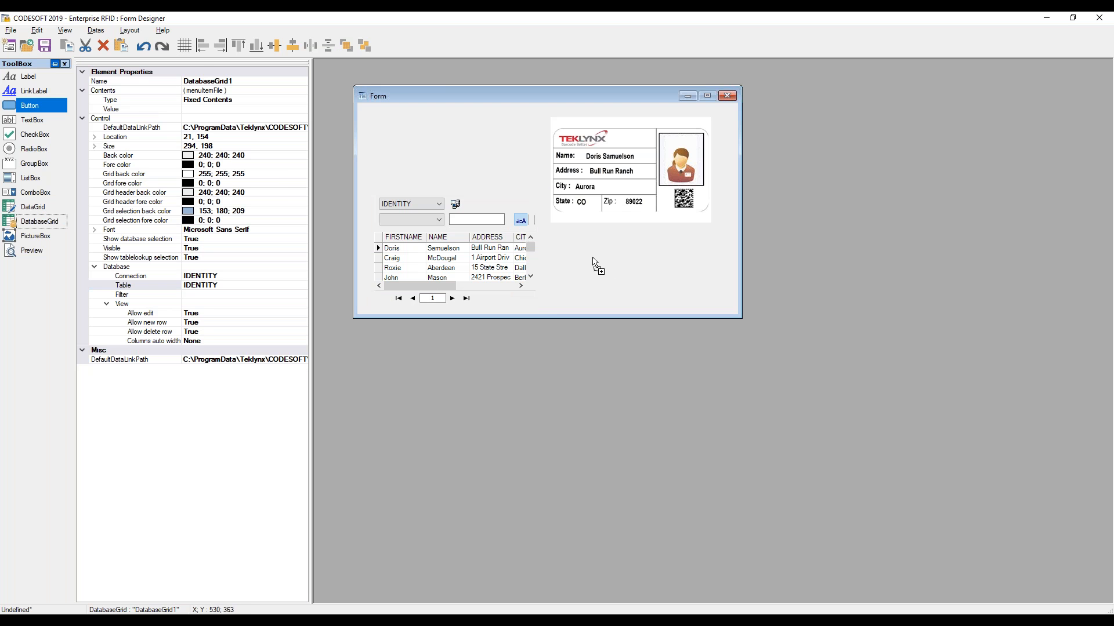
click(590, 256)
drag(638, 273, 671, 295)
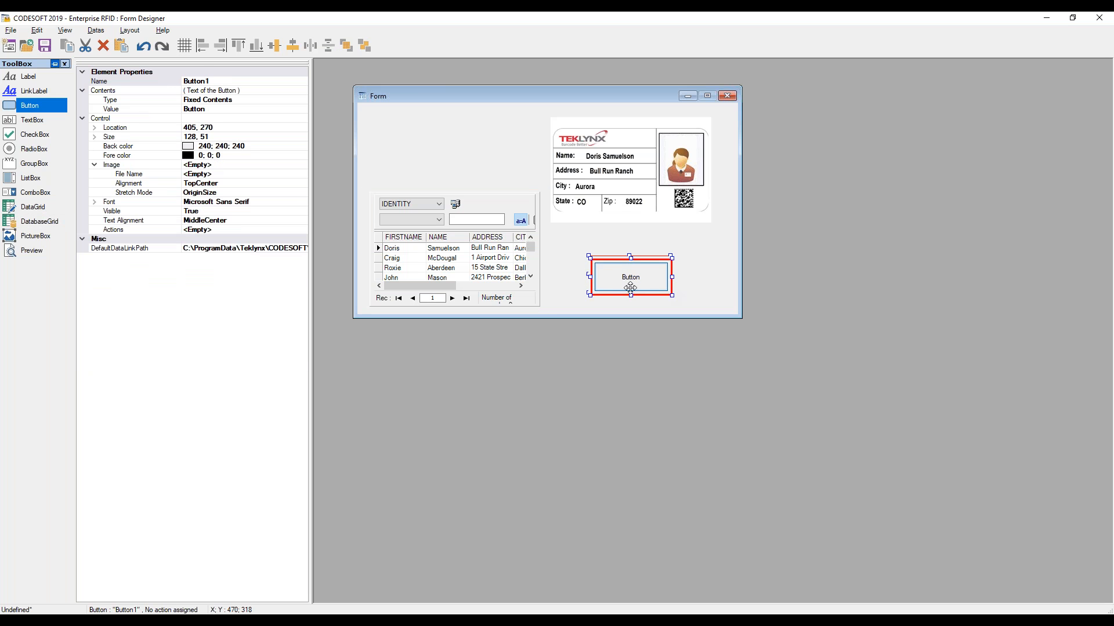
Open the button's action list, add two actions and set the first to Select Printer
click(216, 232)
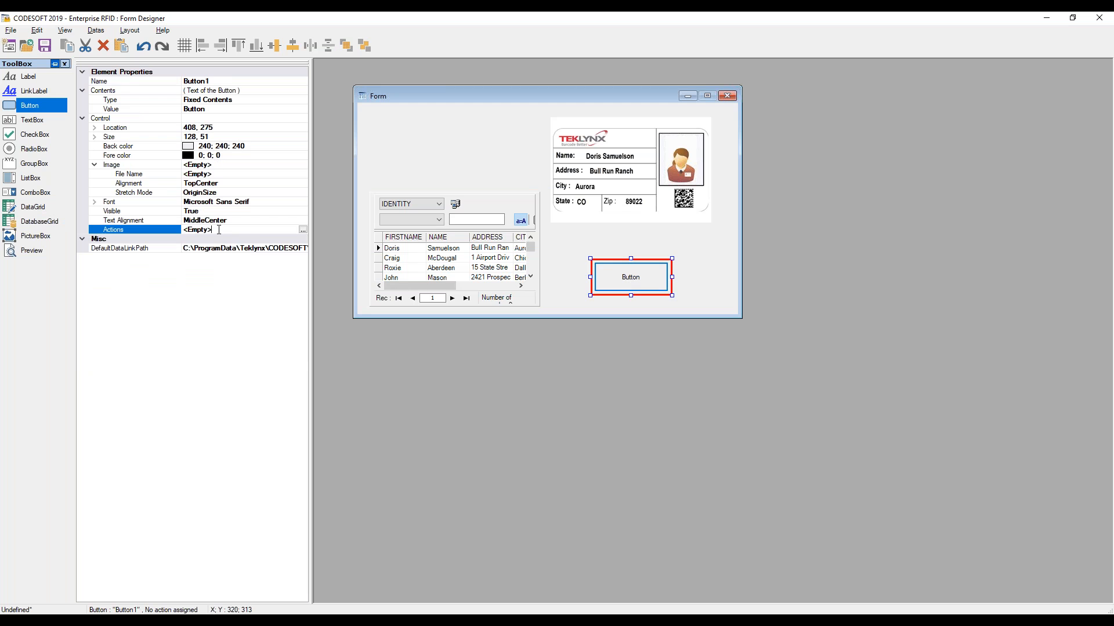
click(303, 229)
click(447, 383)
click(447, 382)
click(458, 247)
click(624, 272)
click(686, 272)
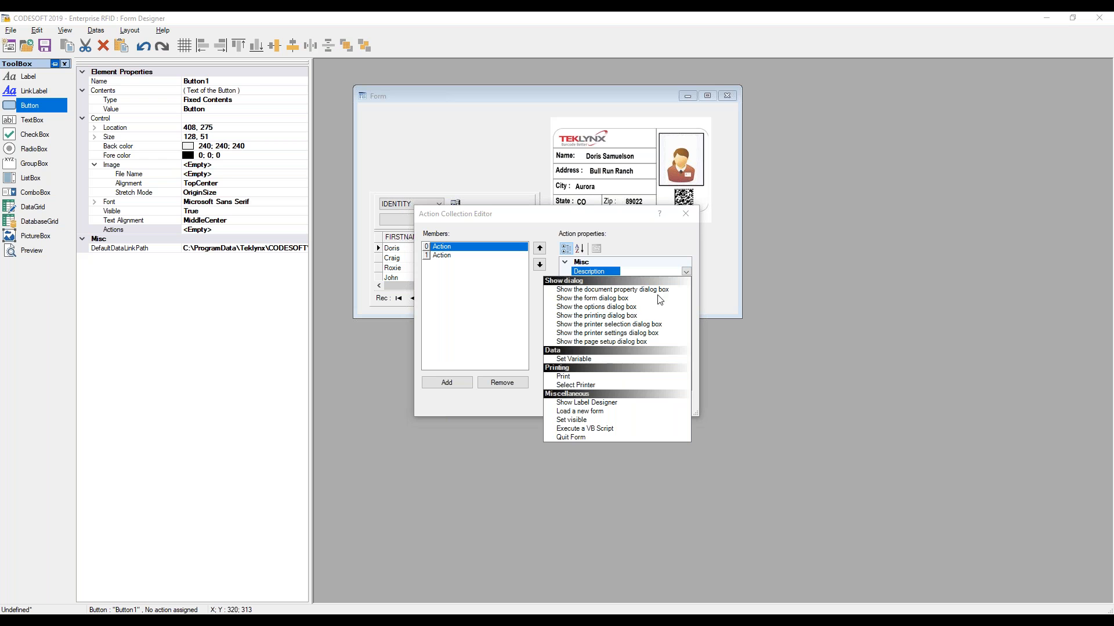
click(565, 385)
Open the Select Printer action's parameters to inspect them, then cancel
click(462, 255)
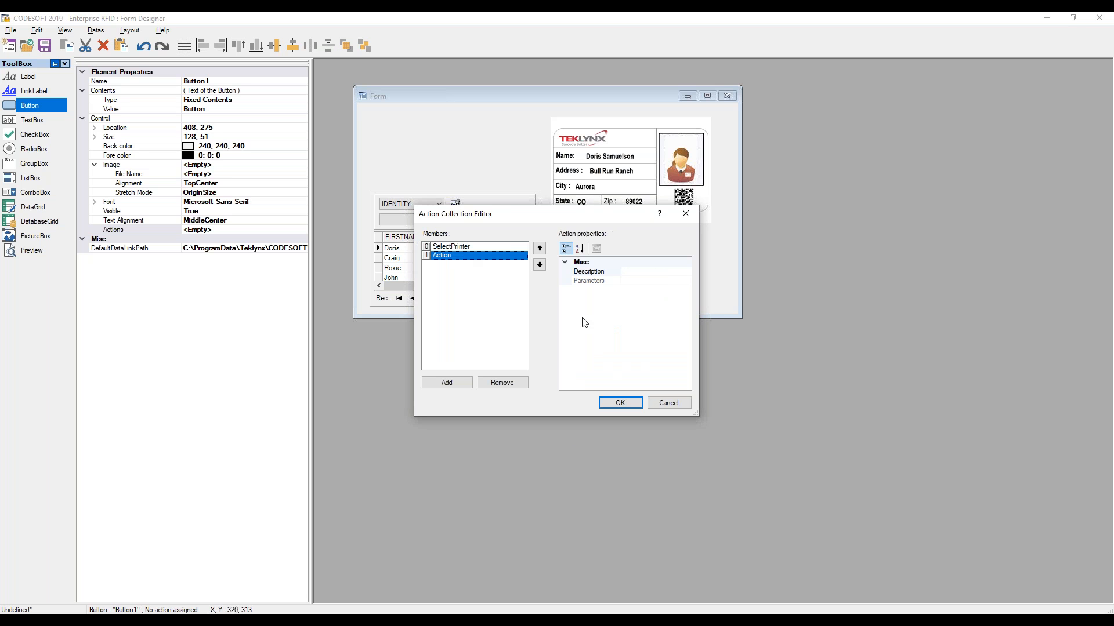
click(635, 272)
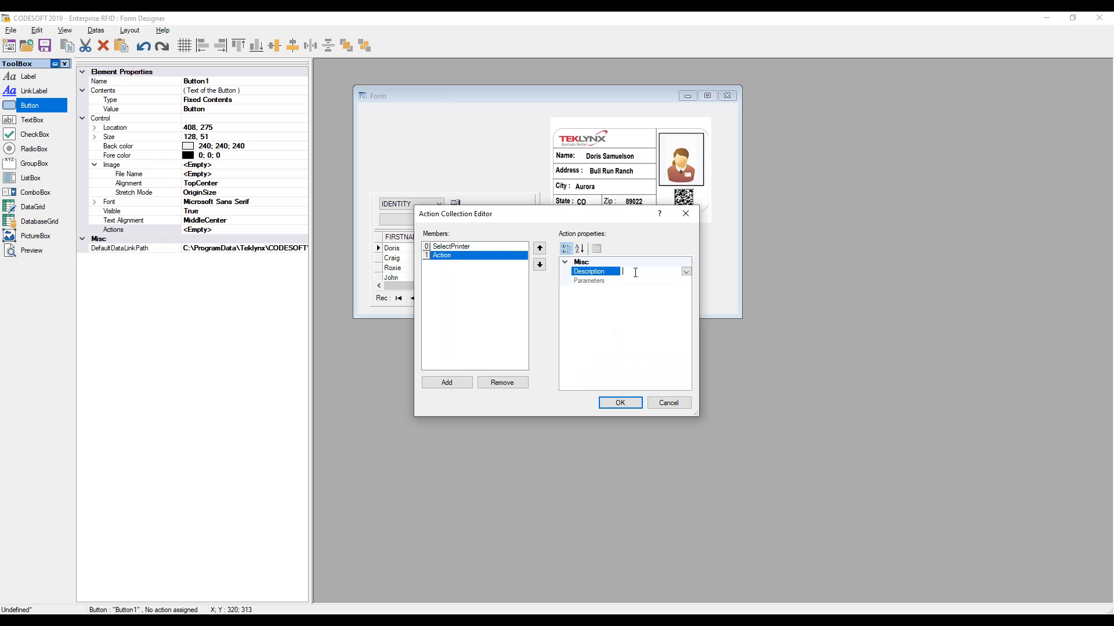
click(486, 248)
click(645, 282)
click(686, 281)
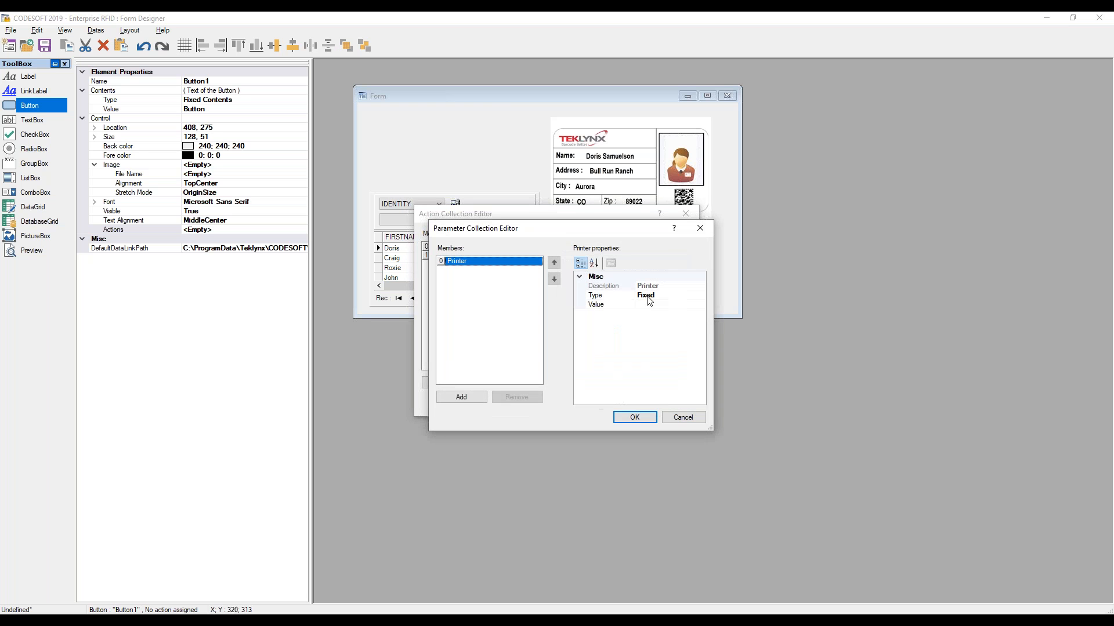
click(683, 417)
Set the second action to Print, confirm the action list and nudge the button slightly right
click(449, 257)
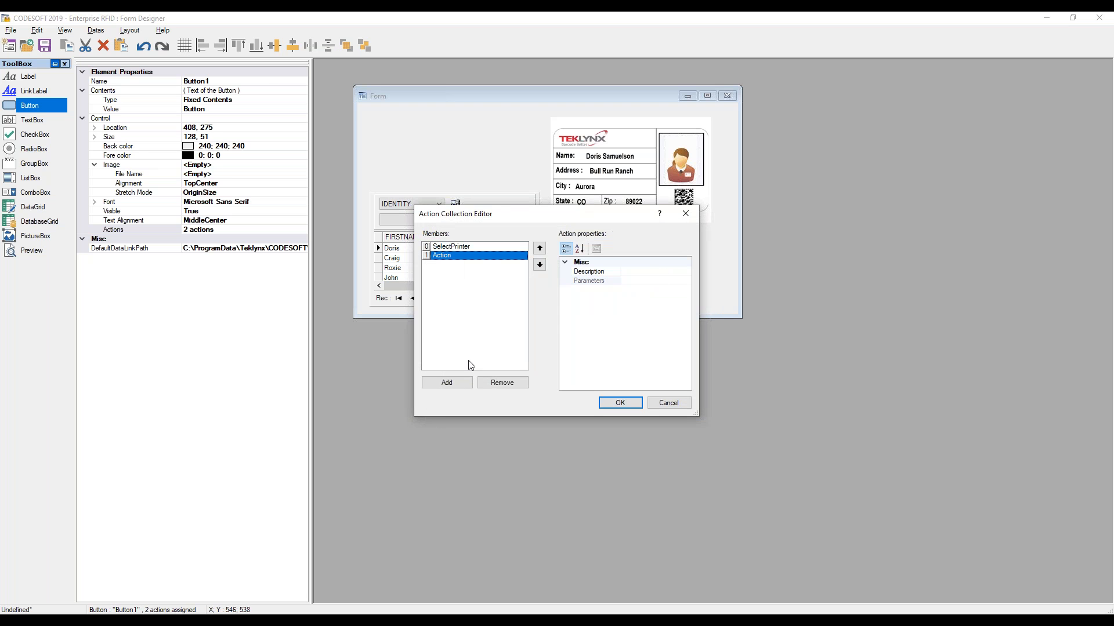
click(647, 273)
click(685, 272)
click(563, 376)
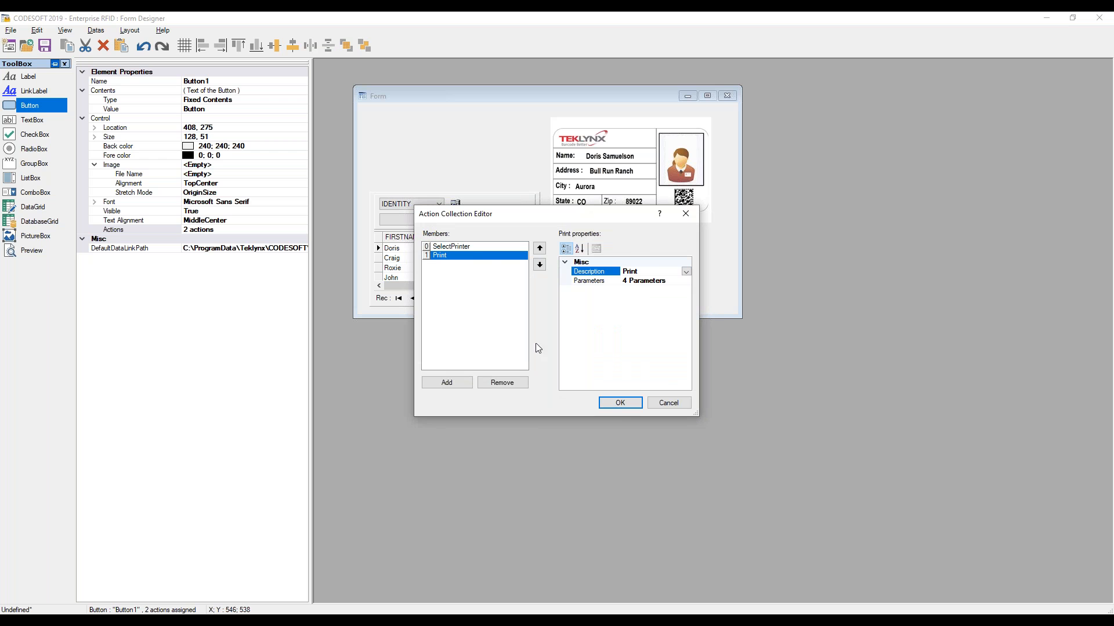
click(612, 406)
drag(636, 286, 639, 285)
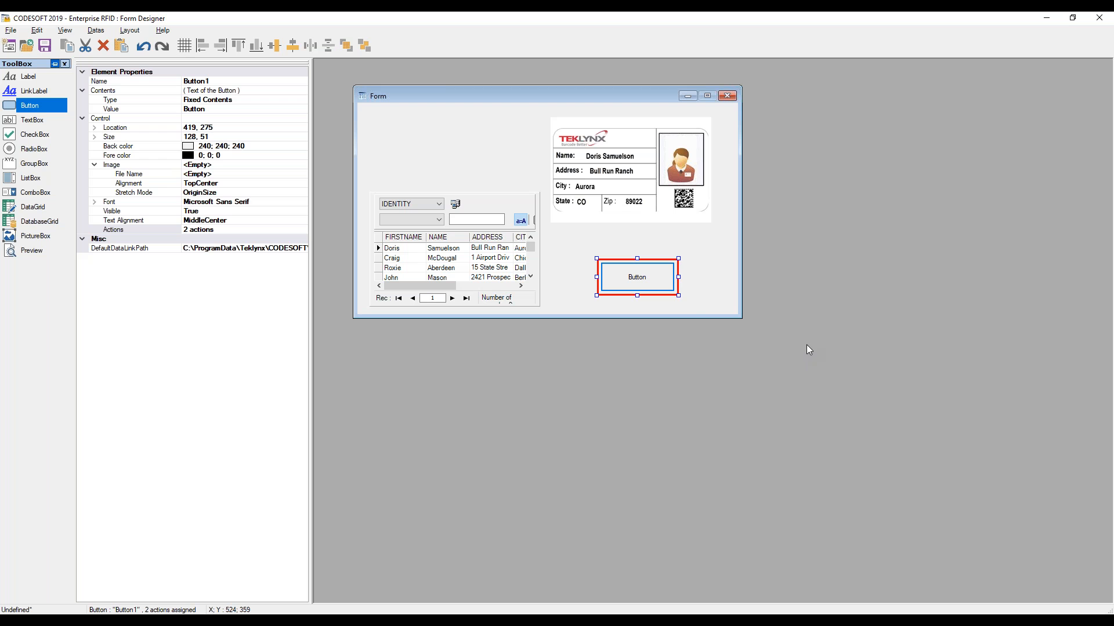
Clear the address cell of the second record in the database grid
click(482, 258)
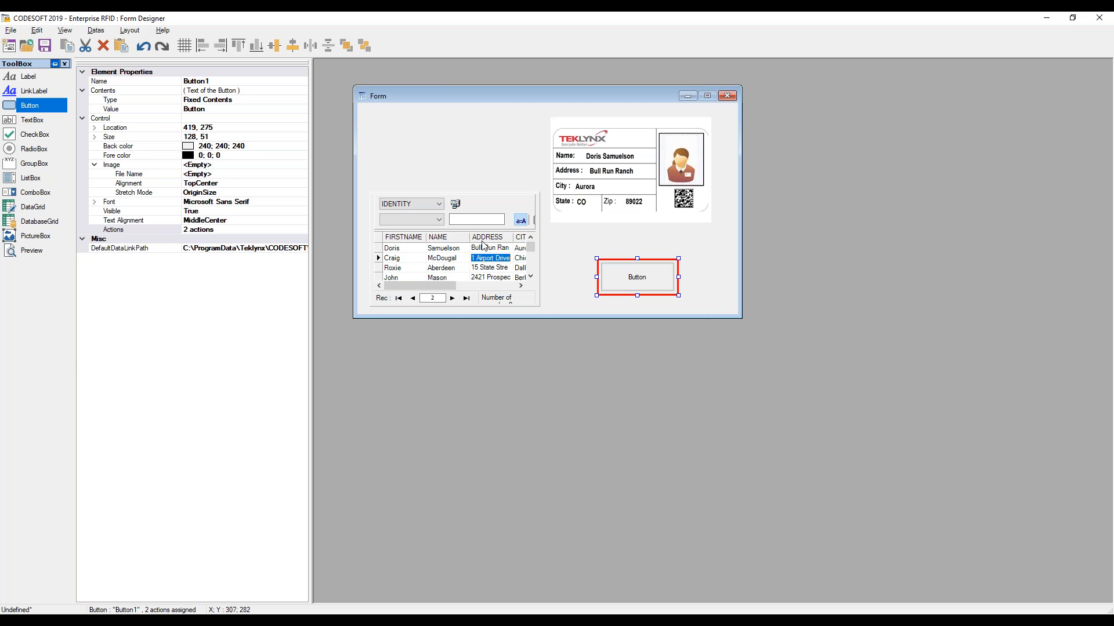
click(480, 206)
key(Delete)
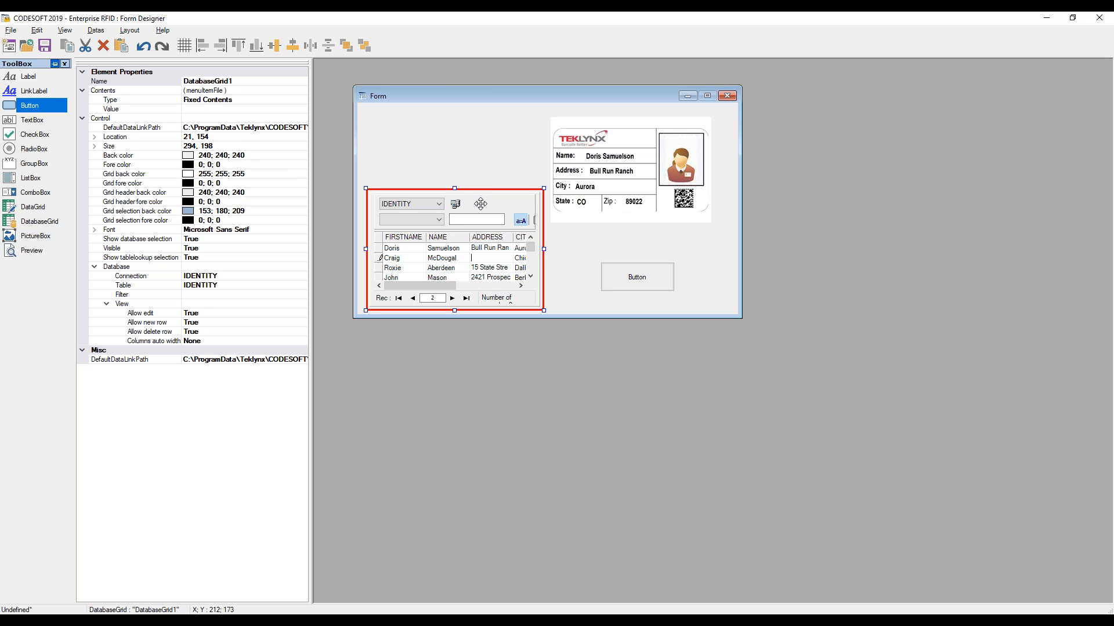
Add a text box near the form's upper left and set its input mask to ###
click(27, 119)
click(410, 126)
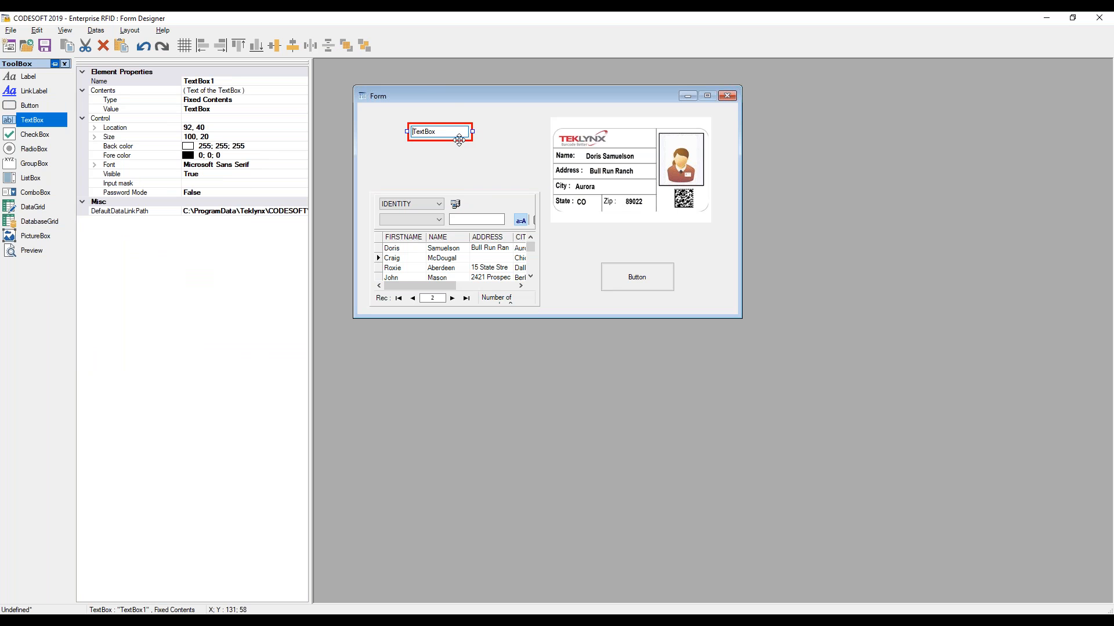
click(198, 184)
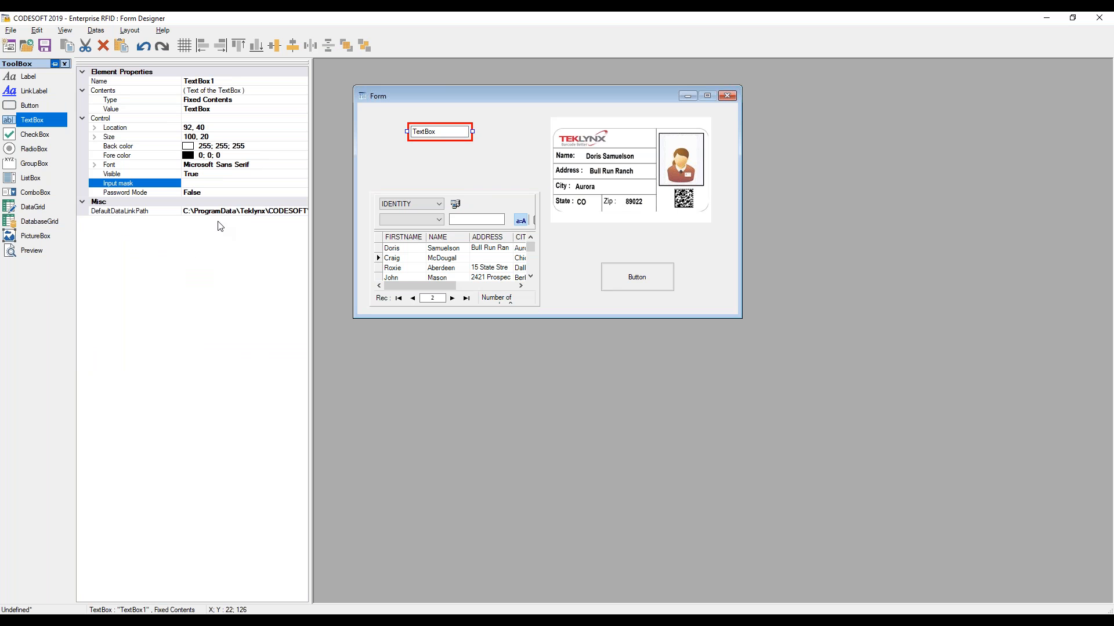
text(###)
key(Return)
text(@@)
key(Return)
text(##)
key(Return)
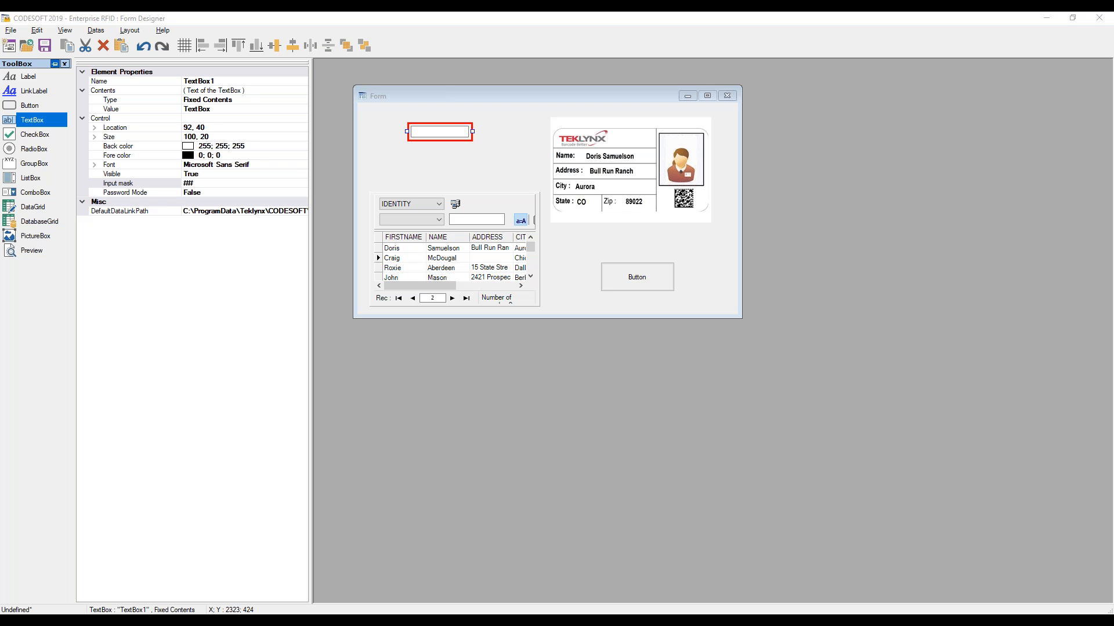